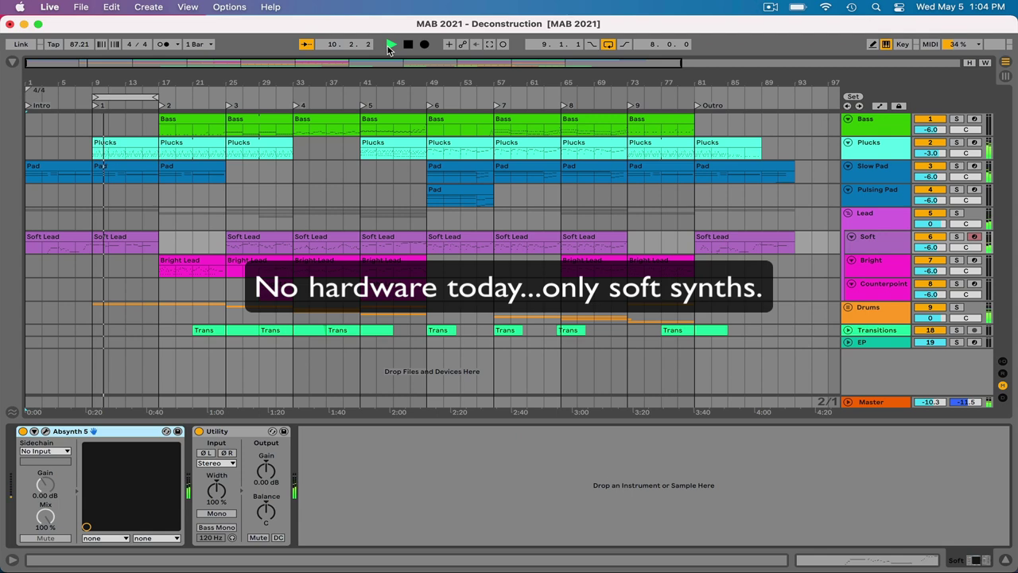
# - Stop playback with the Bass track's device chain on show, and deactivate the EP track
pyautogui.click(407, 45)
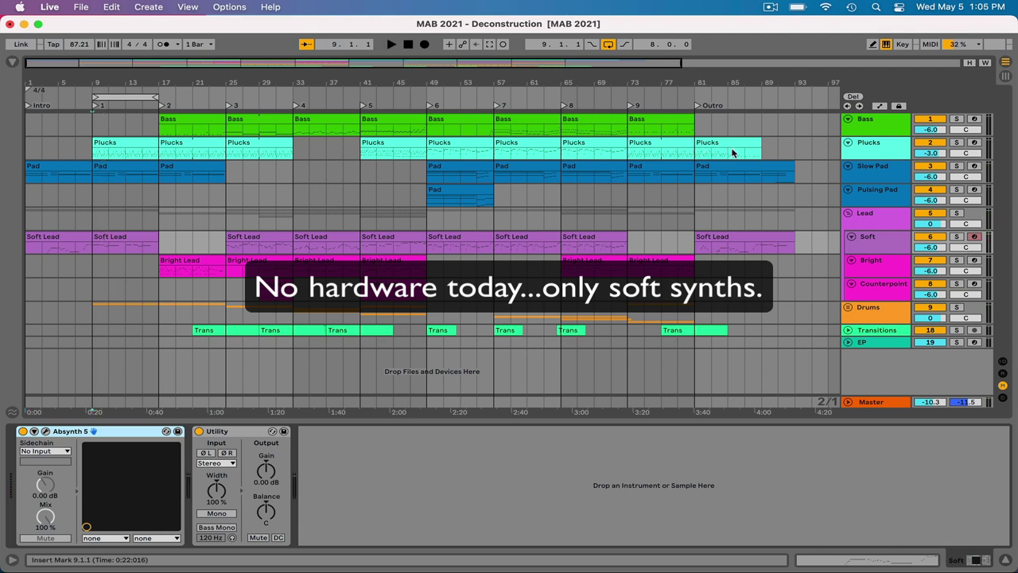
pyautogui.click(883, 130)
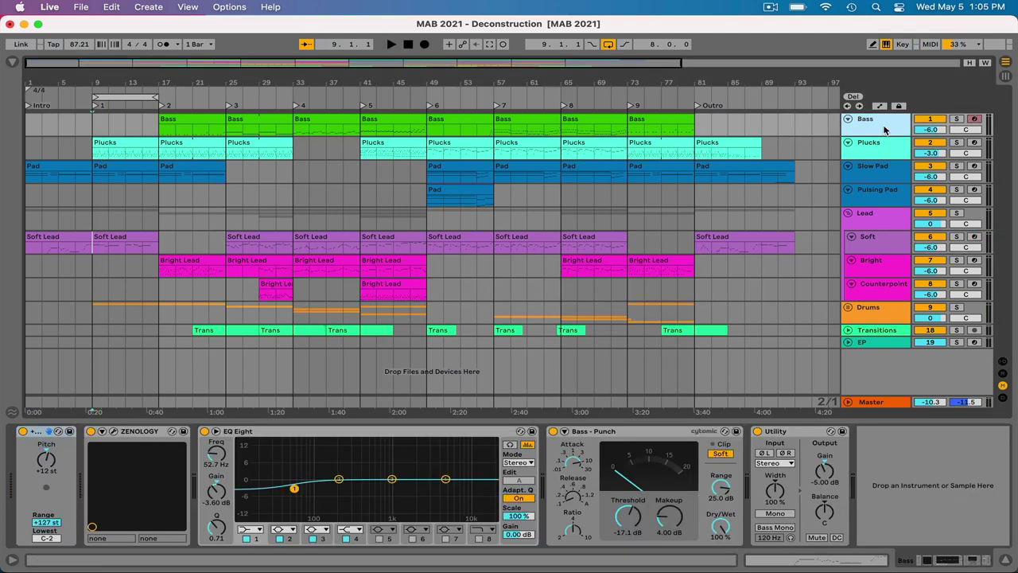
pyautogui.click(926, 343)
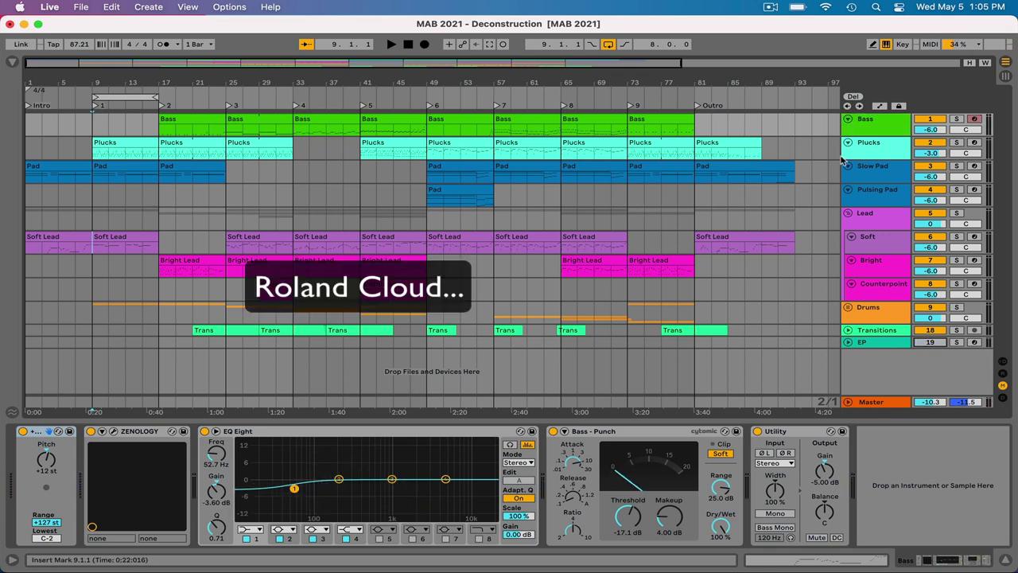
# - Examine the instruments and effects on the Plucks, Slow Pad, Soft and Bright tracks
pyautogui.click(869, 149)
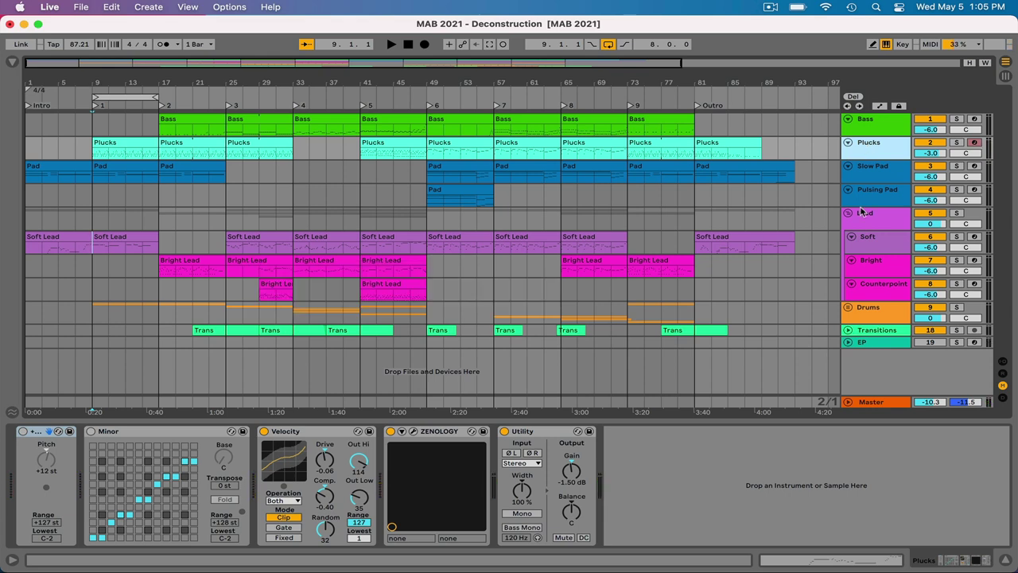
pyautogui.click(893, 167)
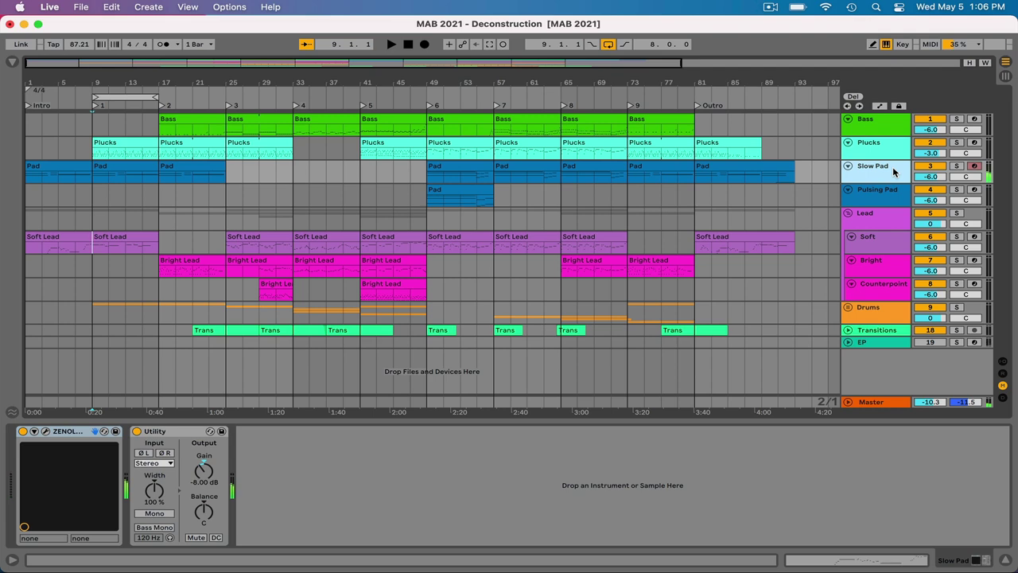
pyautogui.click(872, 240)
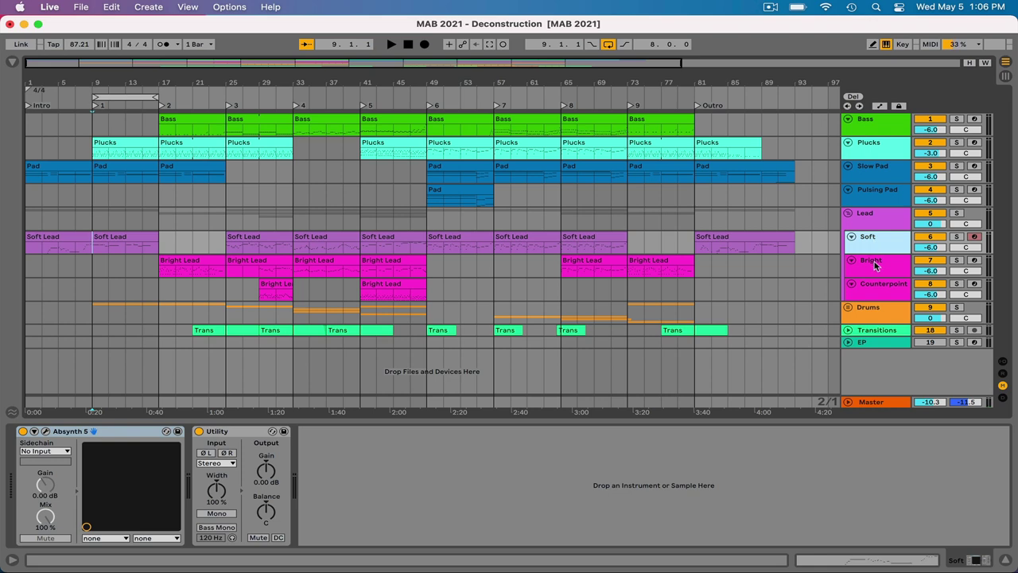
pyautogui.click(873, 269)
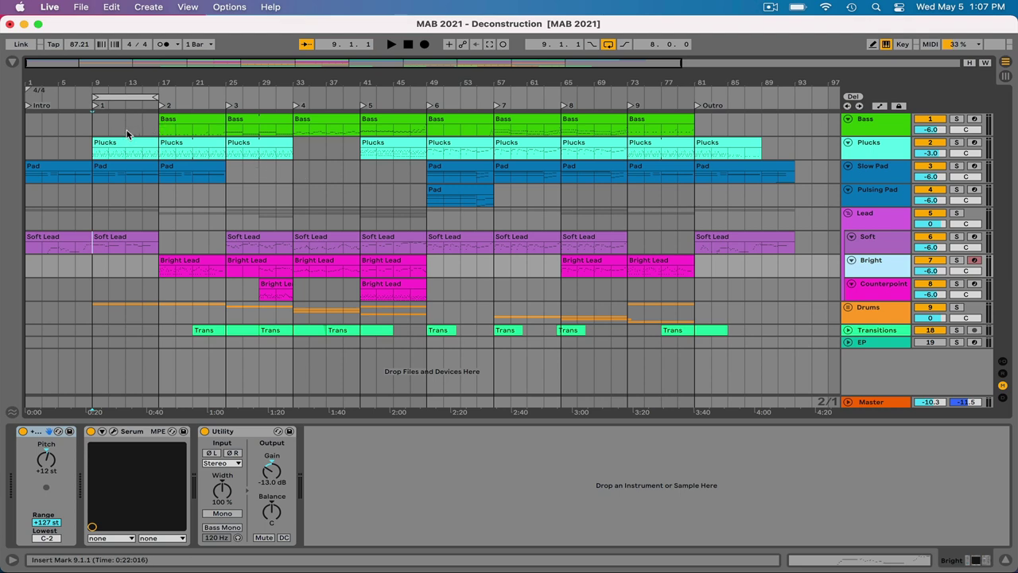
# - Loop the Intro from bar 1, return the loop to section 1 at bar 9, and play that section
pyautogui.moveTo(125, 99); pyautogui.dragTo(56, 100)
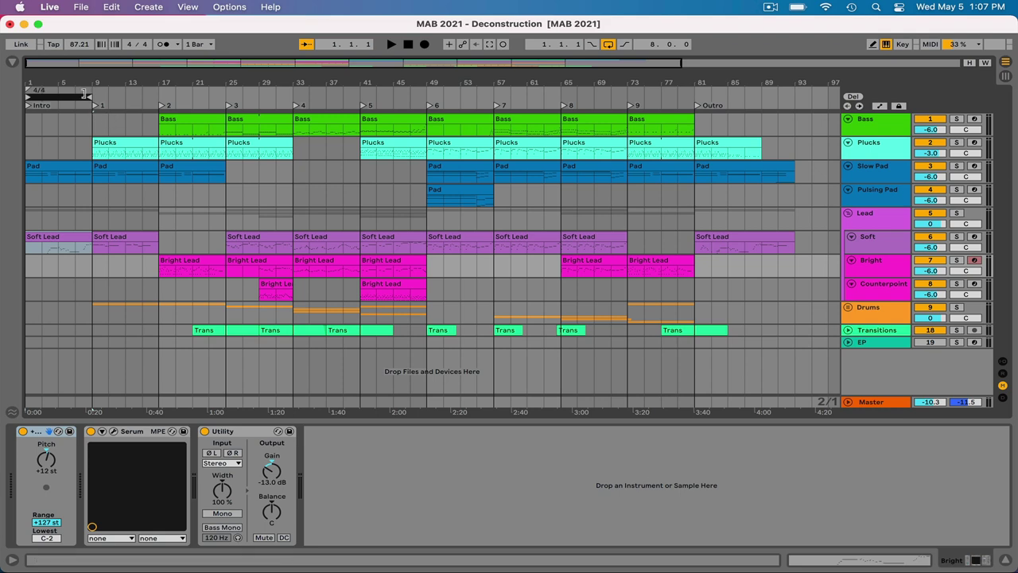
pyautogui.moveTo(65, 98); pyautogui.dragTo(146, 92)
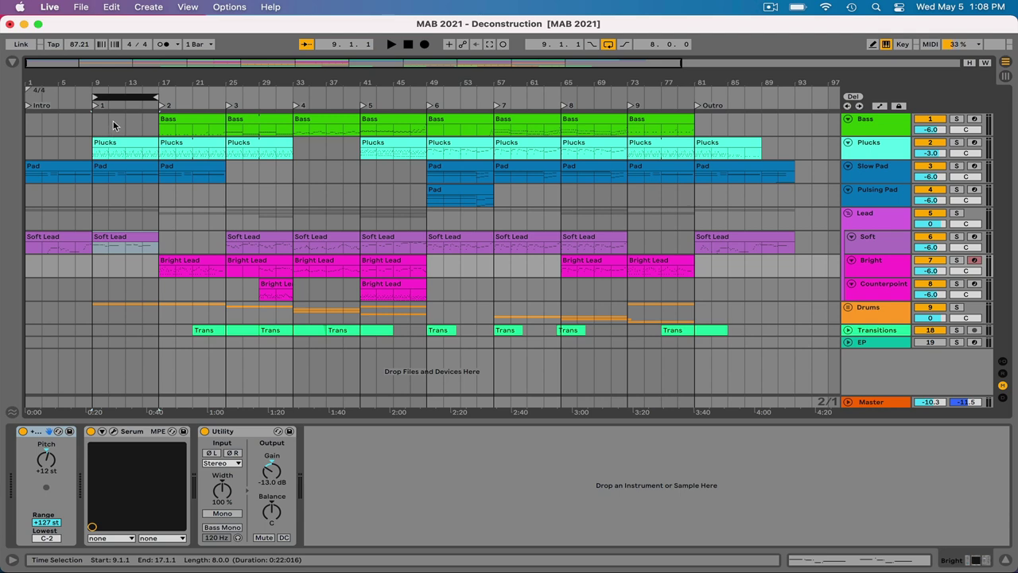
pyautogui.press('space')
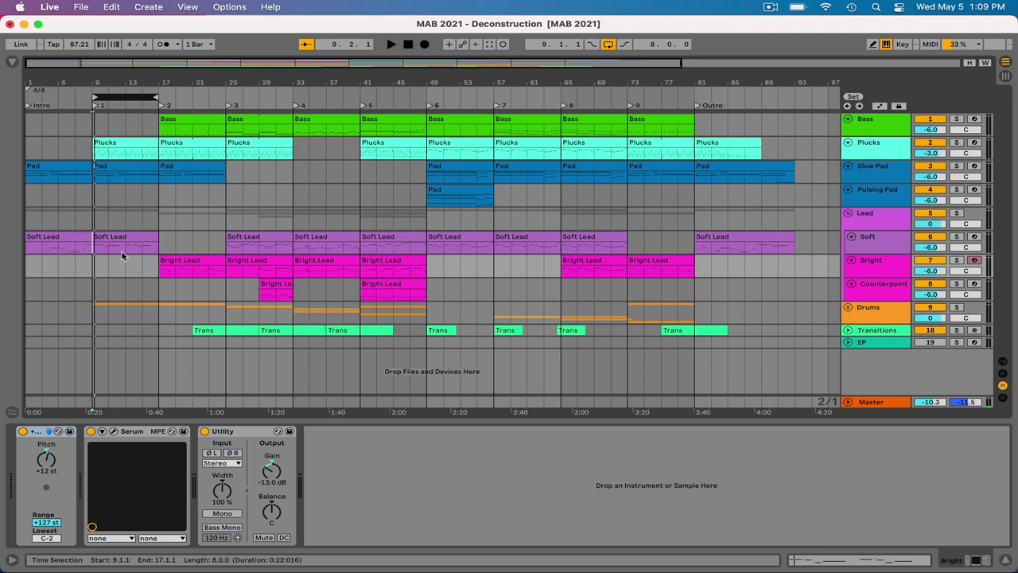
# - Open the notes of the Plucks clip in section 1 and listen to the pattern
pyautogui.click(118, 144)
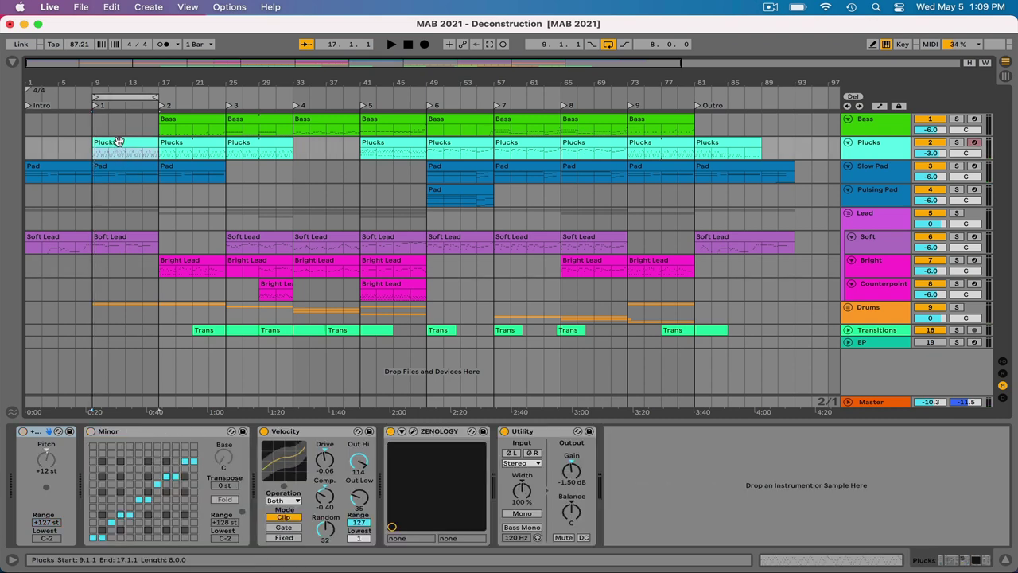
pyautogui.doubleClick(119, 143)
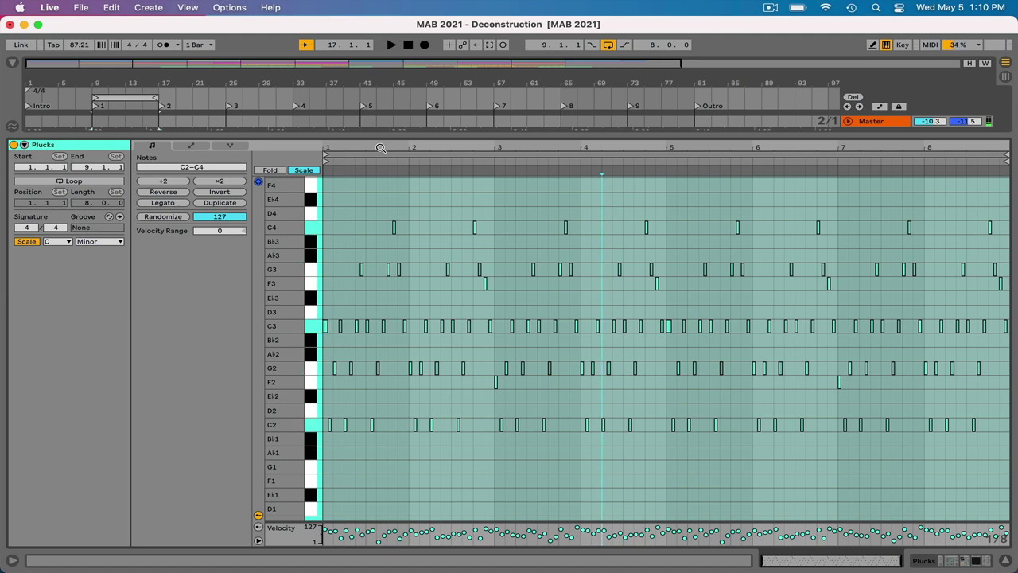
pyautogui.press('space')
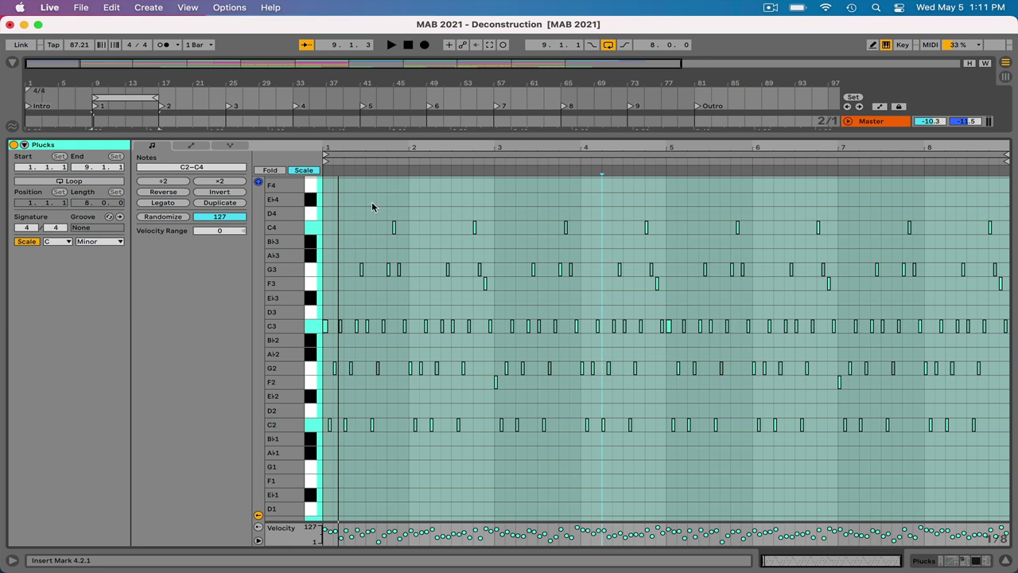
# - Open the notes of the Pad clip at bar 9 on the Slow Pad track and listen to them
pyautogui.hotkey('shift', 'Tab')
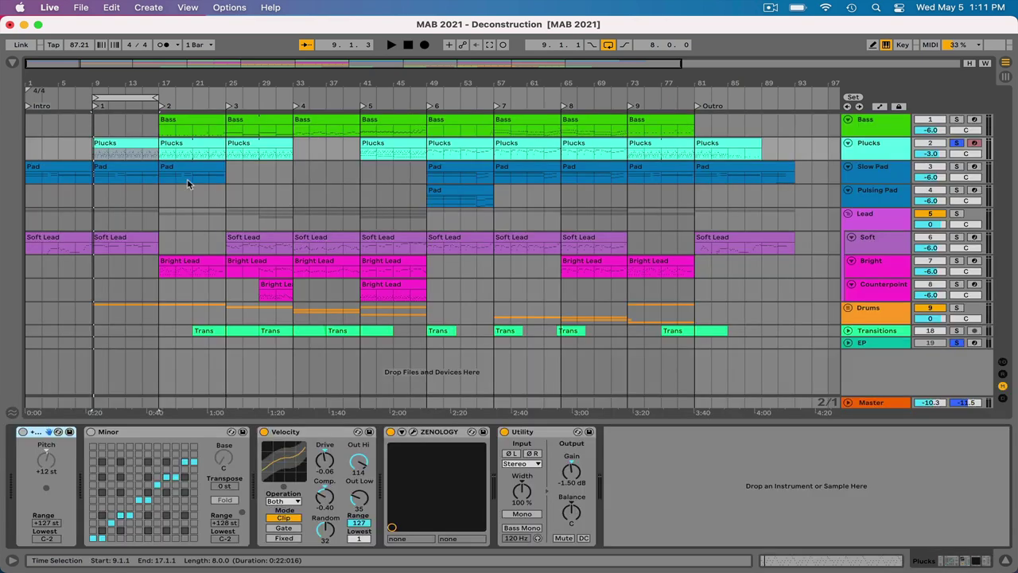
pyautogui.click(131, 166)
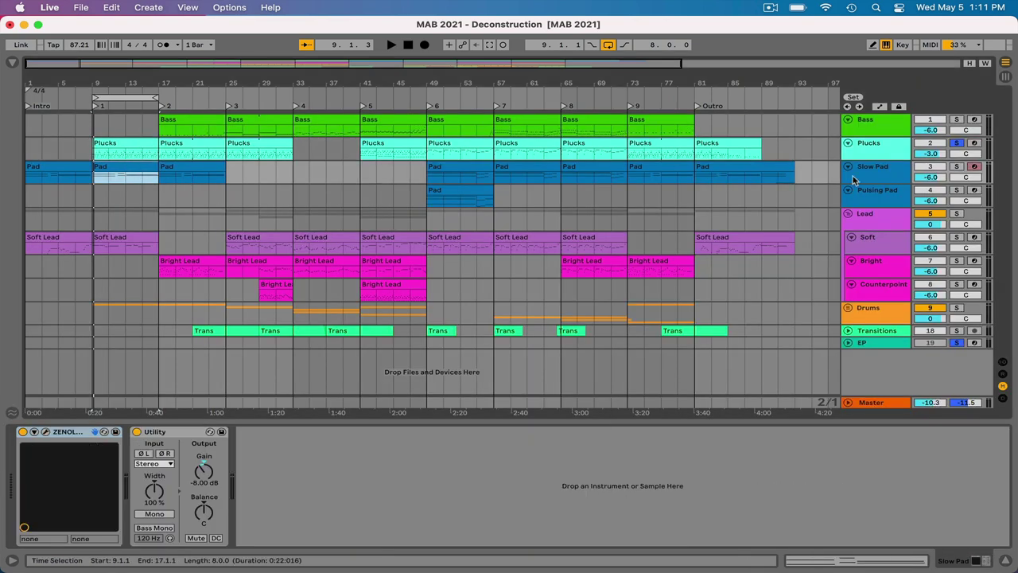
pyautogui.hotkey('shift', 'Tab')
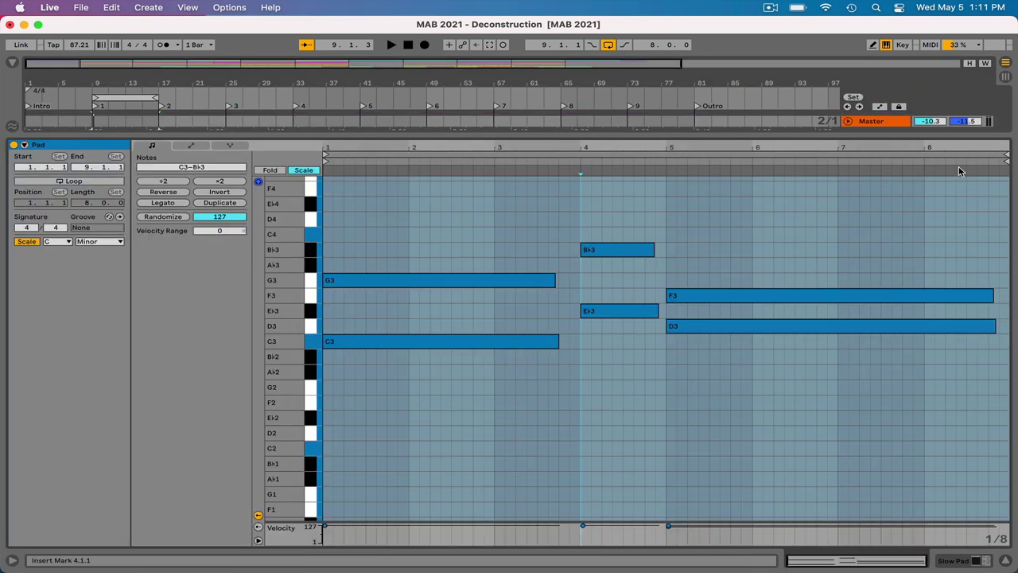
pyautogui.press('space')
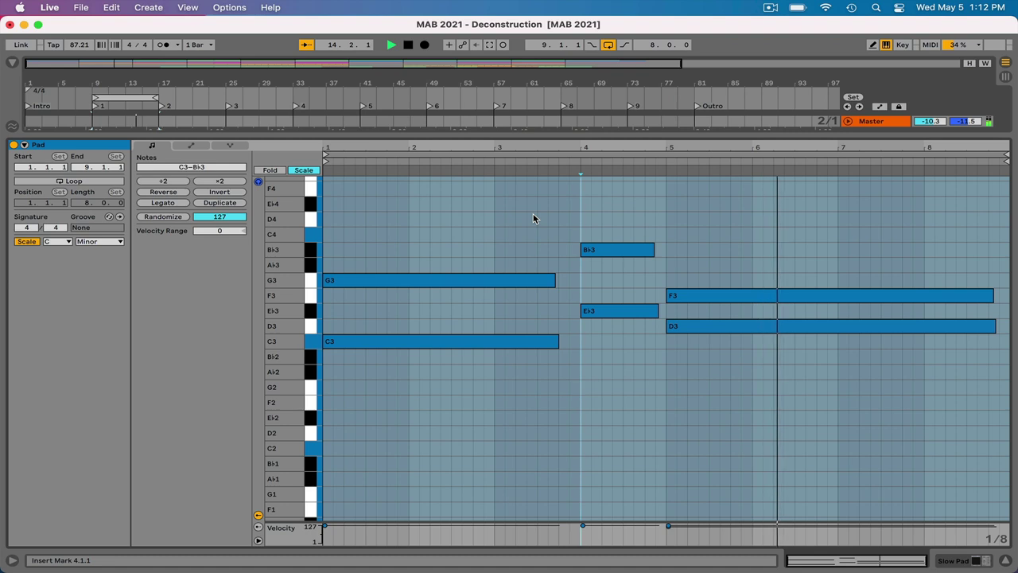
pyautogui.press('space')
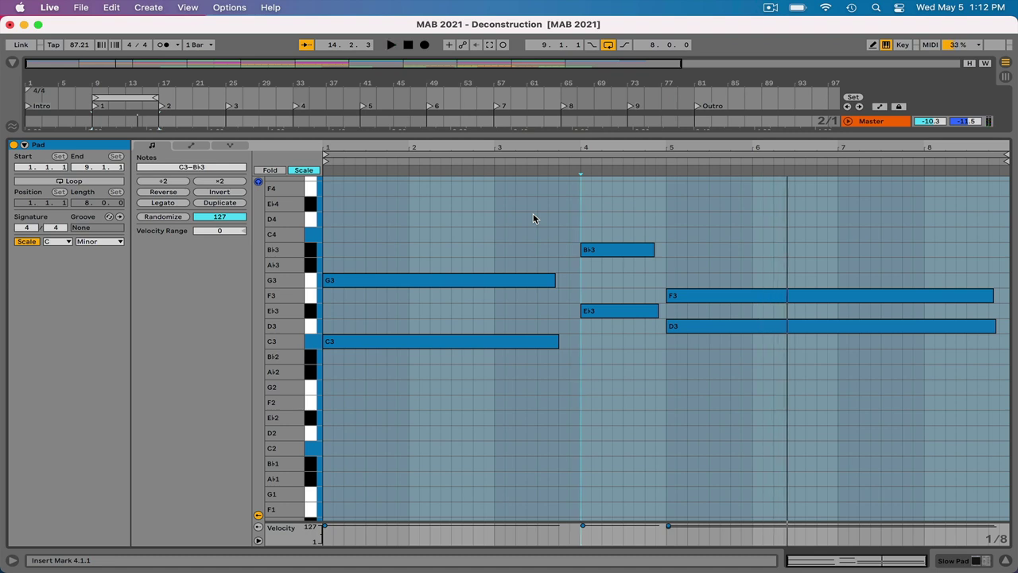
# - Play individual notes live on the armed Slow Pad track to demonstrate its harmony
pyautogui.press('a')
pyautogui.press('e')
pyautogui.press('g')
pyautogui.press('y')
pyautogui.press('u')
pyautogui.press('k')
pyautogui.press('a')
pyautogui.press('g')
# - Play section 1 and display the notes of its Plucks and Pad clips together for comparison
pyautogui.press('space')
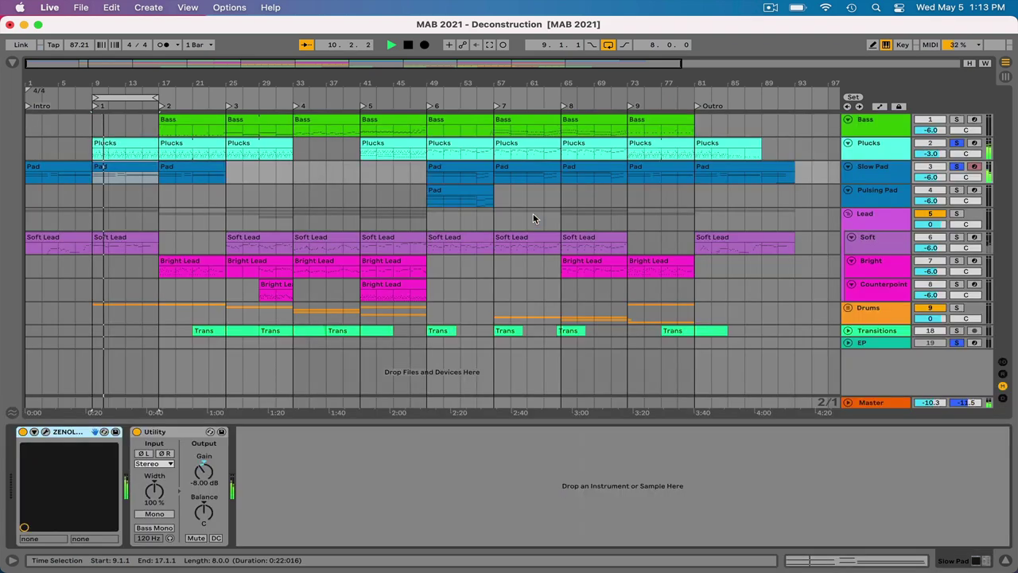
pyautogui.hotkey('shift', 'Tab')
pyautogui.click(142, 143)
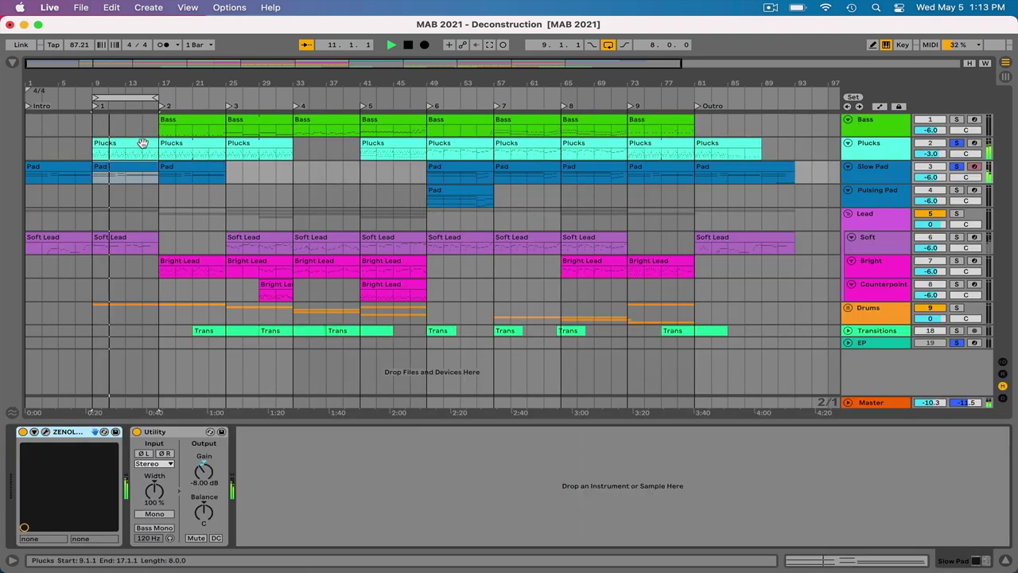
pyautogui.hotkey('shift', 'Tab')
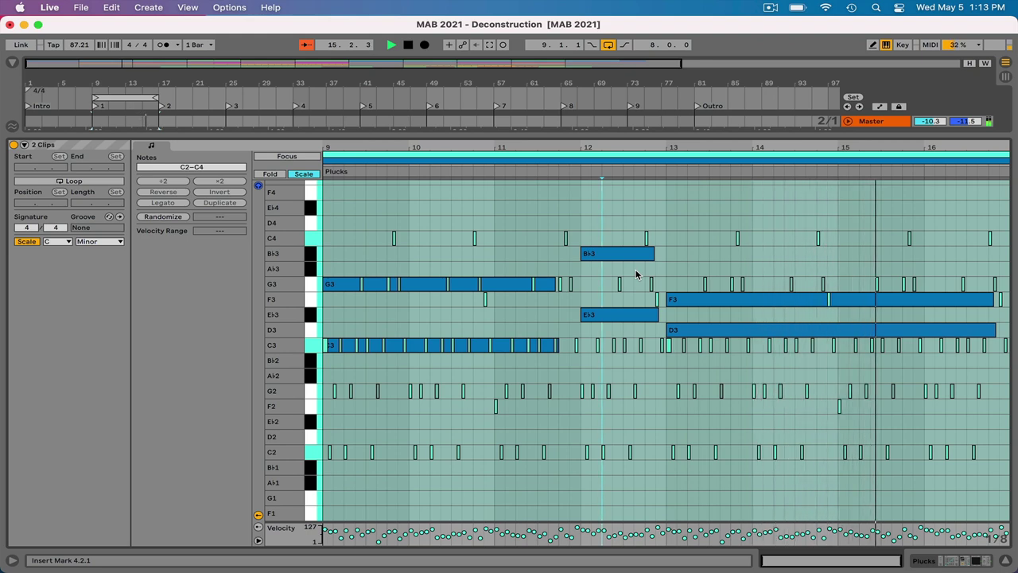
pyautogui.press('space')
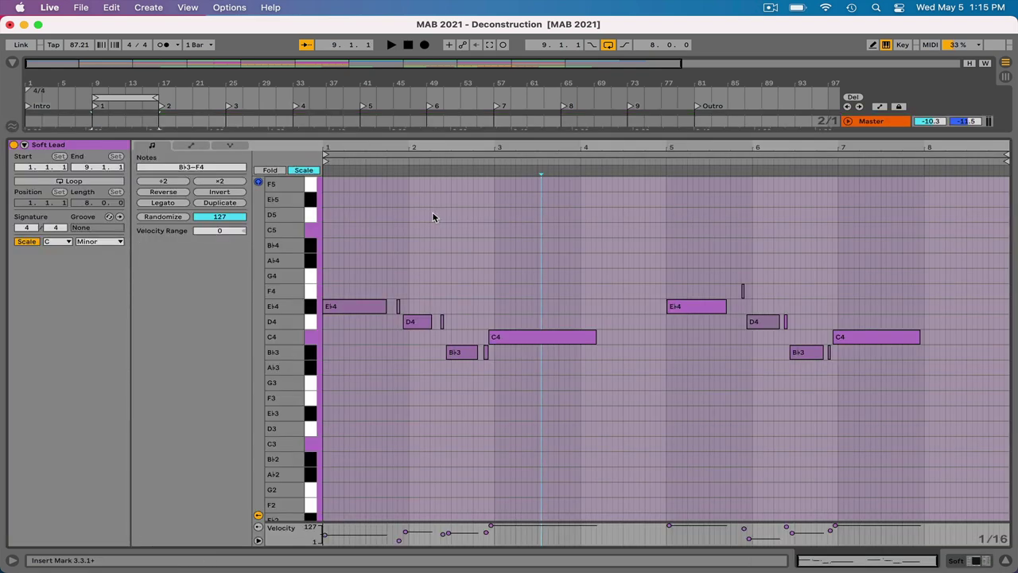
# - Listen to the melody of the Soft Lead clip in section 1 and stop playback
pyautogui.press('space')
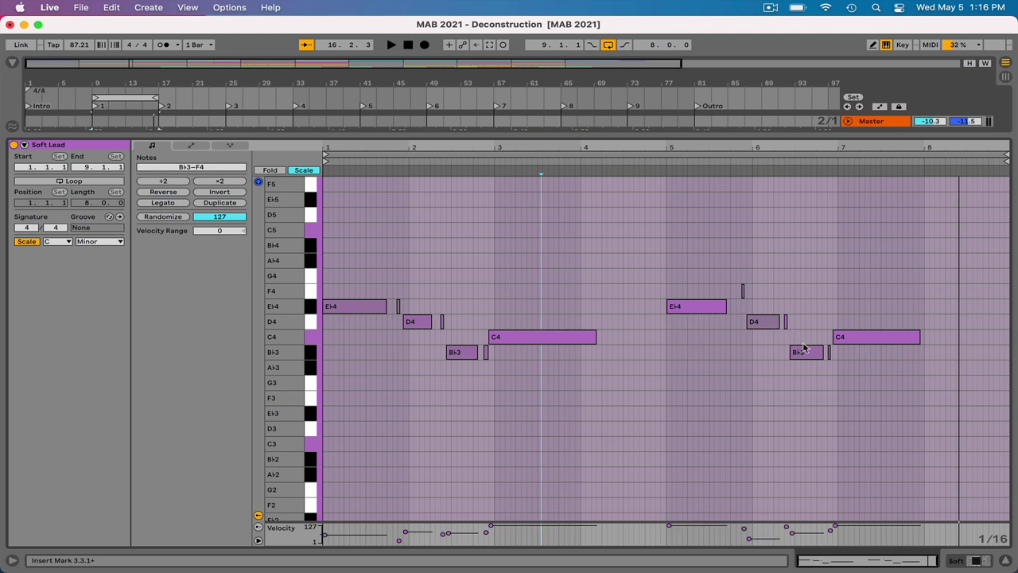
pyautogui.press('space')
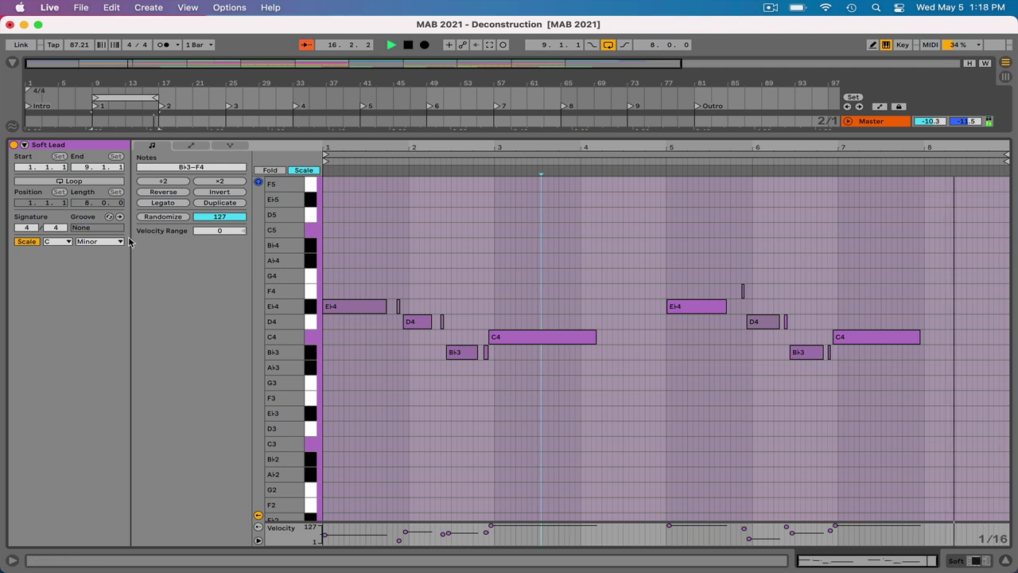
pyautogui.press('space')
# - Move the arrangement loop to section 2, starting at bar 17, and play its opening briefly
pyautogui.hotkey('shift', 'Tab')
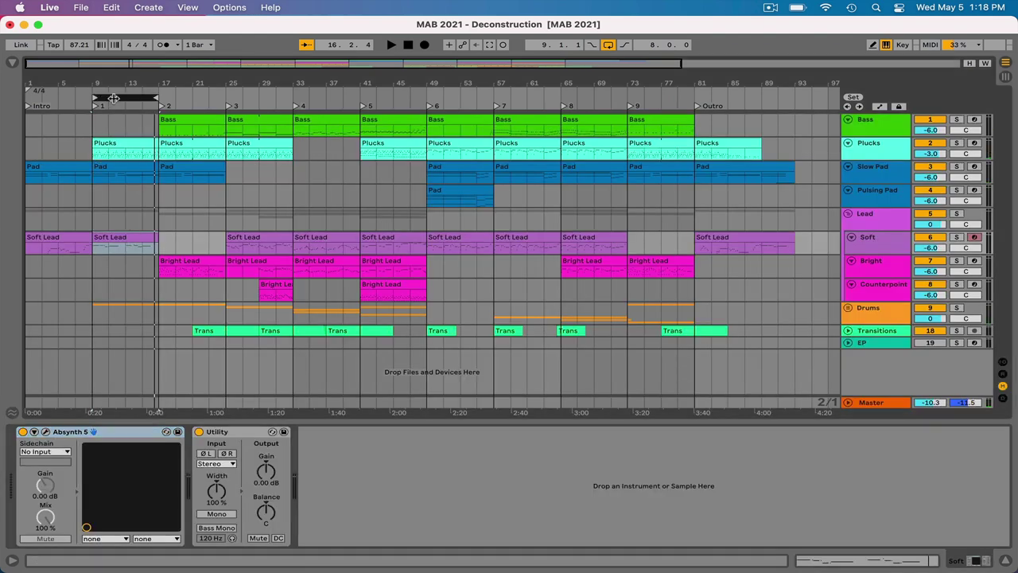
pyautogui.moveTo(114, 101); pyautogui.dragTo(192, 100)
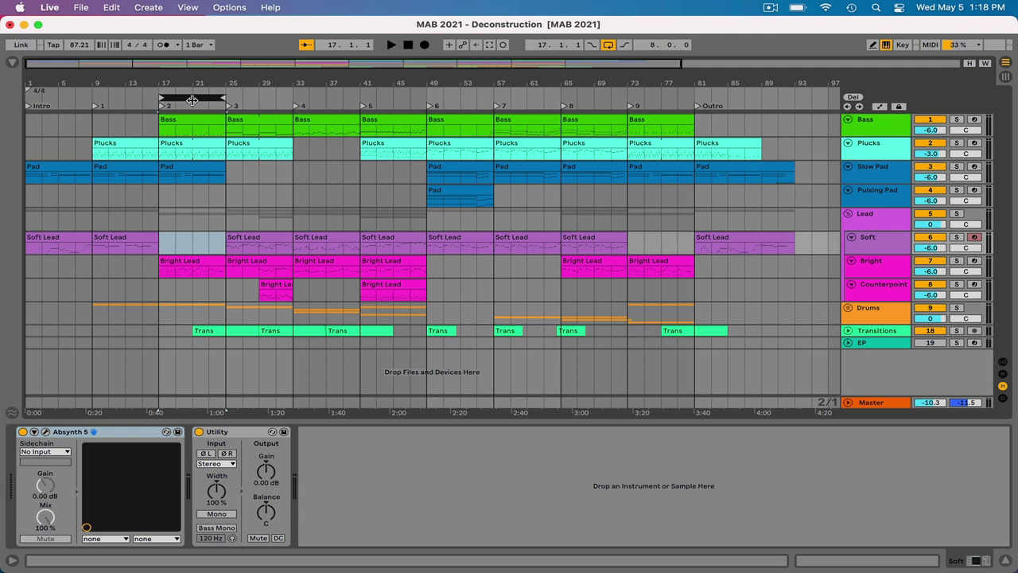
pyautogui.press('space')
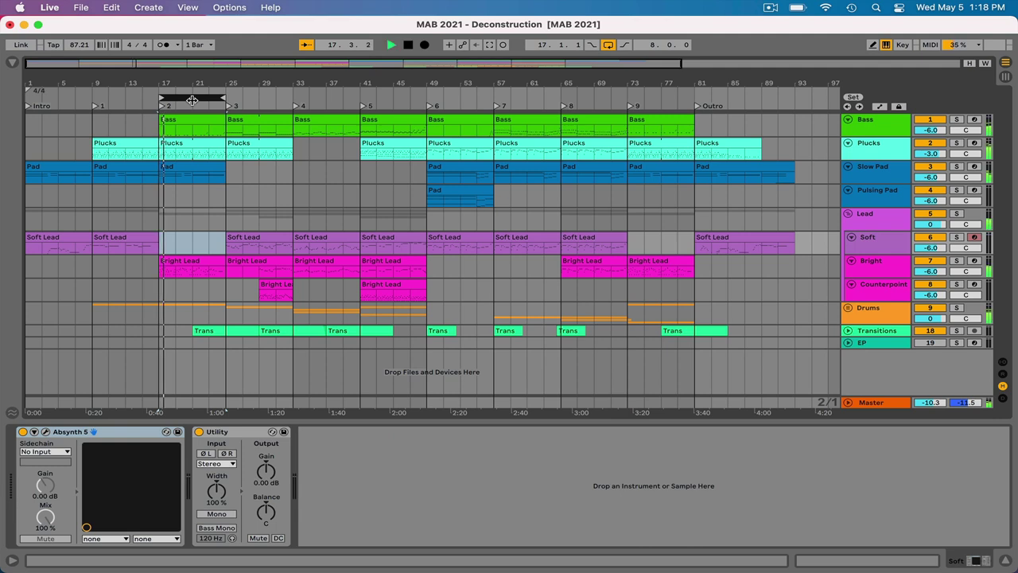
pyautogui.click(192, 100)
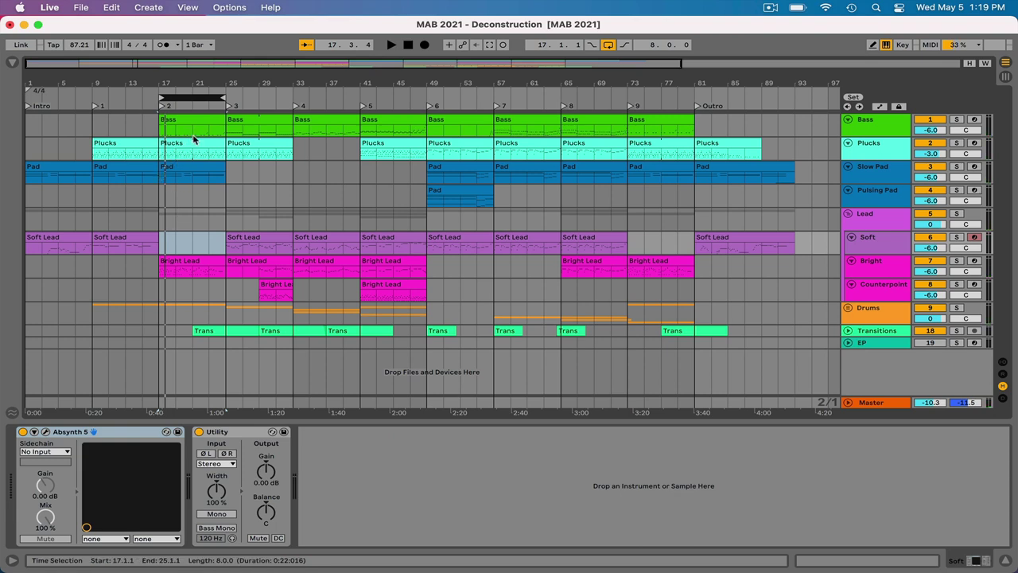
# - Examine which Plucks, Pad, Bass and Bright Lead clips make up section 2, comparing them with section 1
pyautogui.click(153, 151)
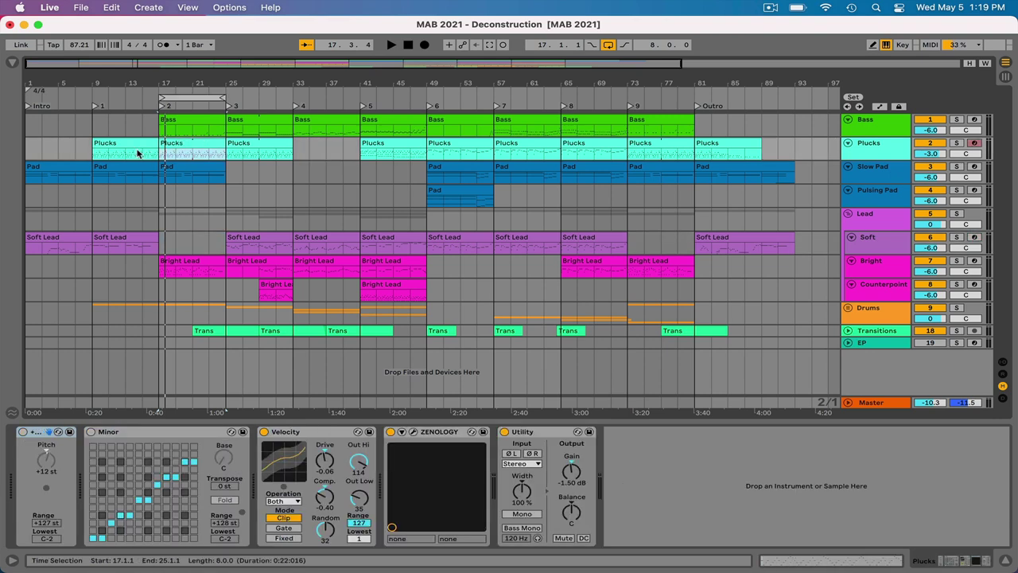
pyautogui.click(180, 146)
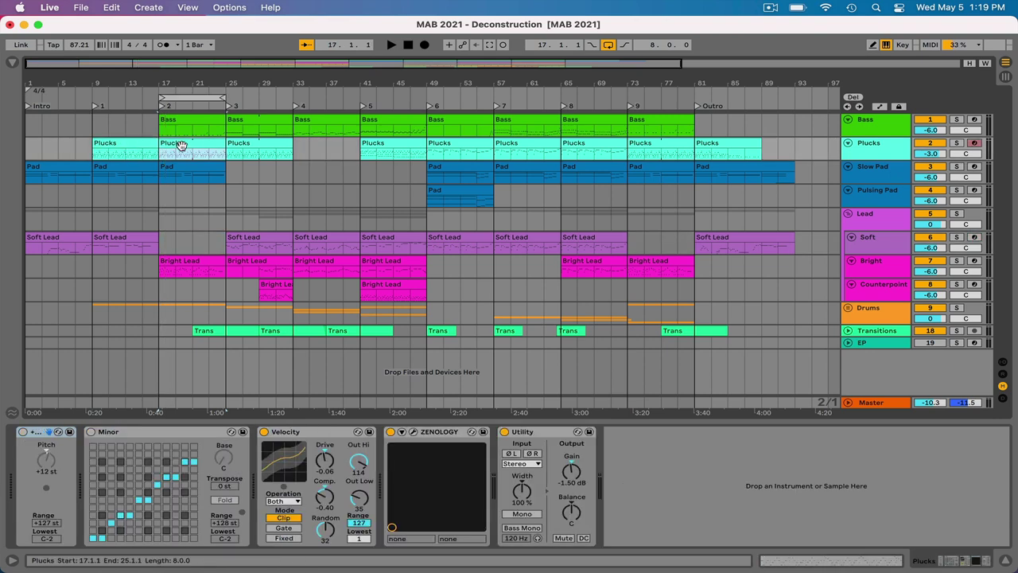
pyautogui.click(136, 166)
pyautogui.click(180, 168)
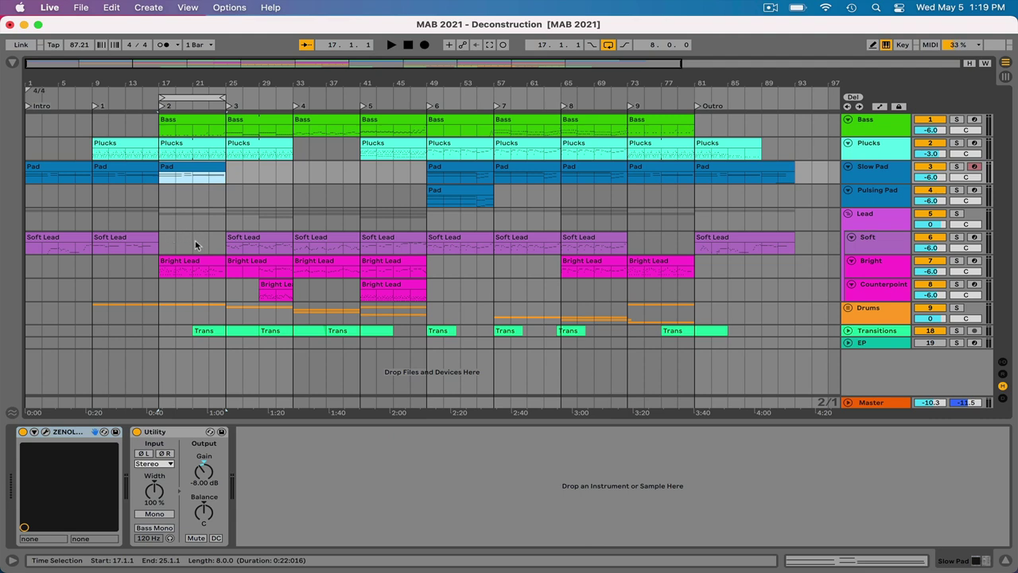
pyautogui.click(190, 121)
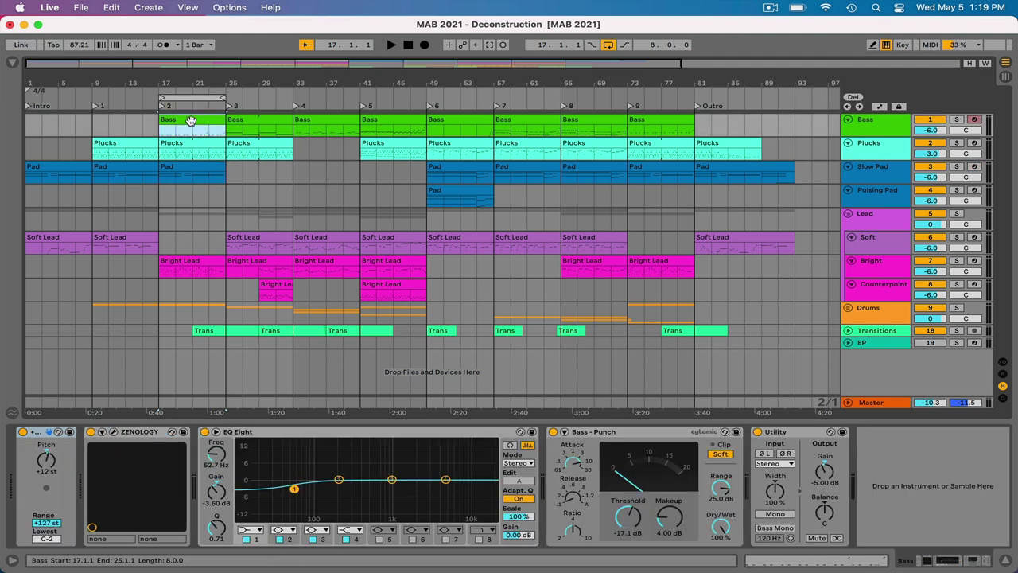
pyautogui.click(183, 260)
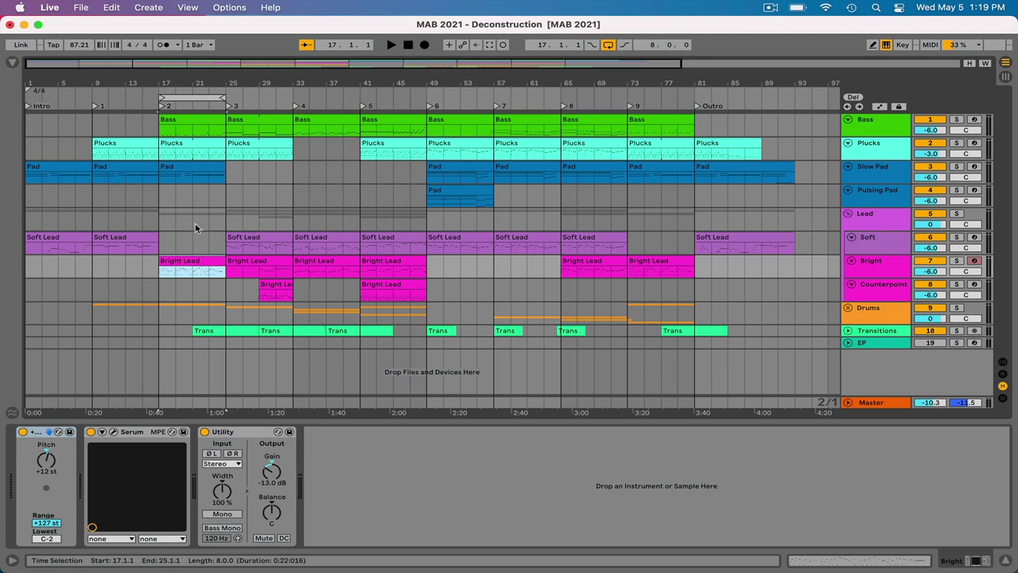
# - Open the notes of the Bass clip in section 2 and listen to the bass line
pyautogui.click(189, 117)
pyautogui.hotkey('shift', 'Tab')
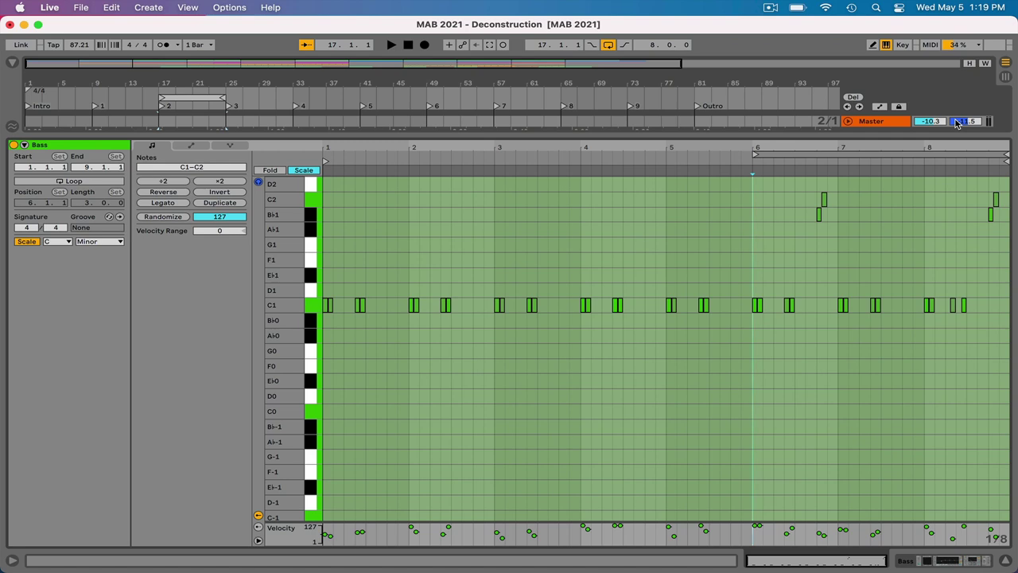
pyautogui.press('space')
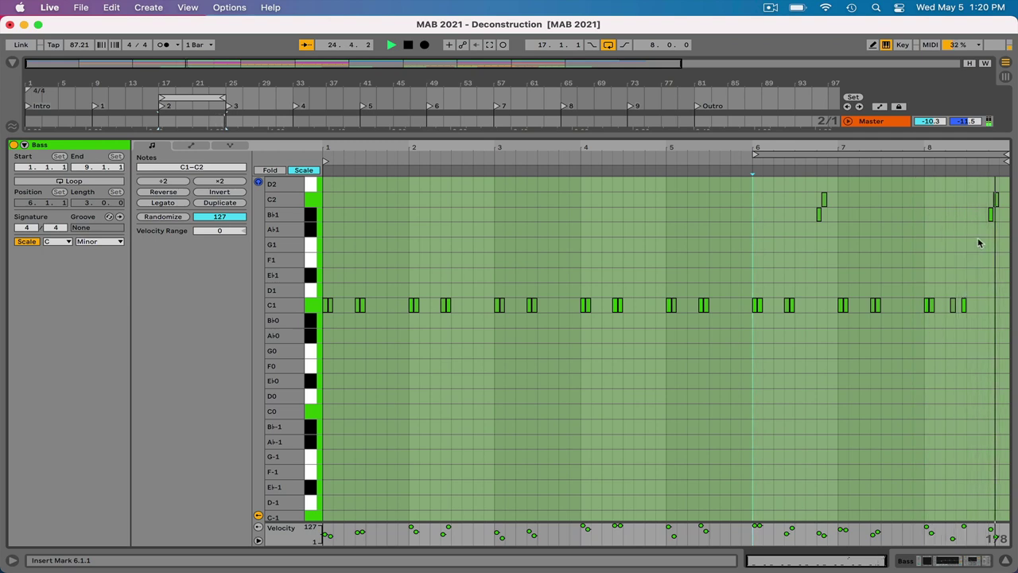
# - Stop the bass playback, open the notes of the Bright Lead clip in section 2 and listen to its opening bars
pyautogui.press('space')
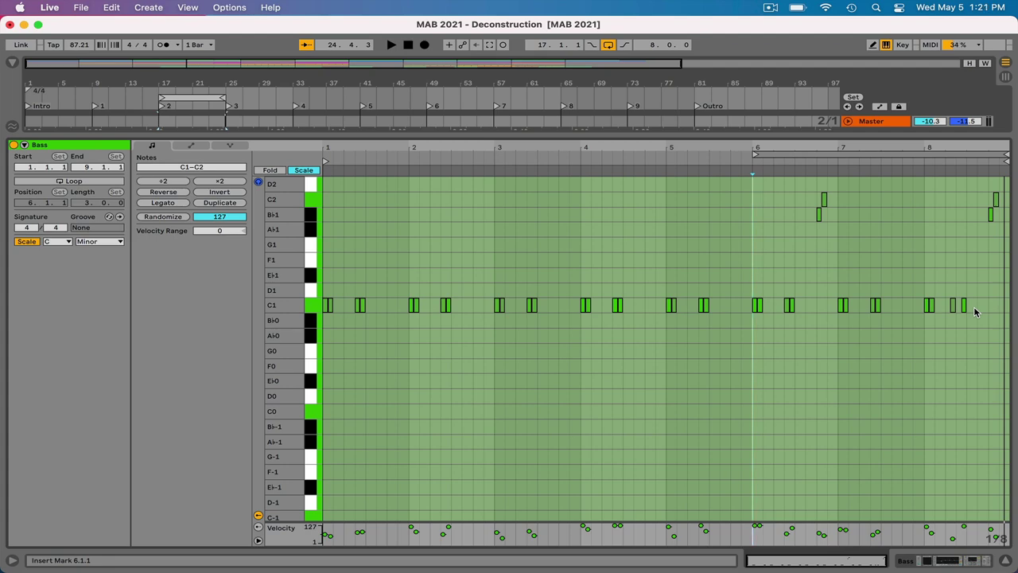
pyautogui.hotkey('shift', 'Tab')
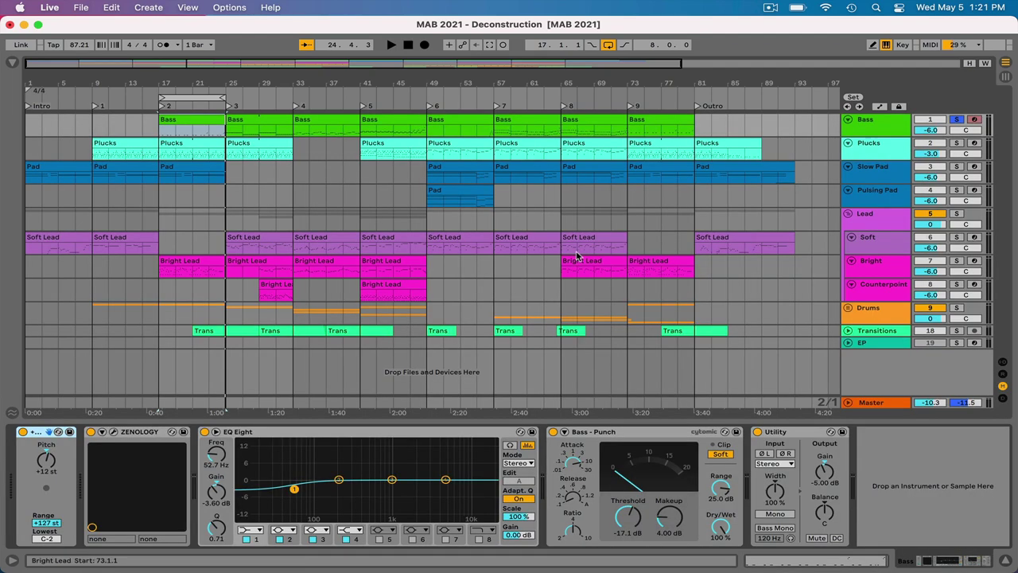
pyautogui.click(202, 261)
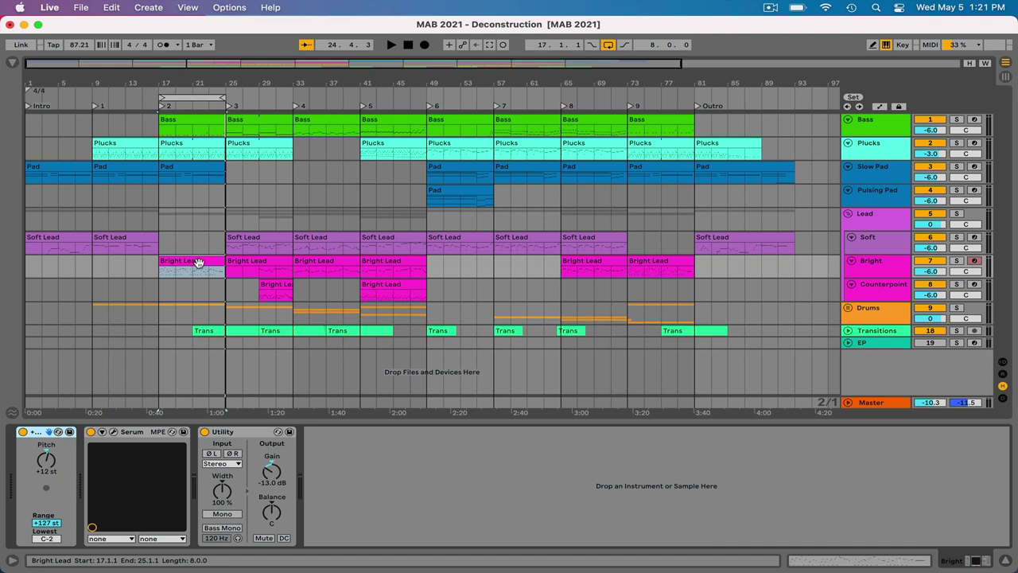
pyautogui.doubleClick(197, 263)
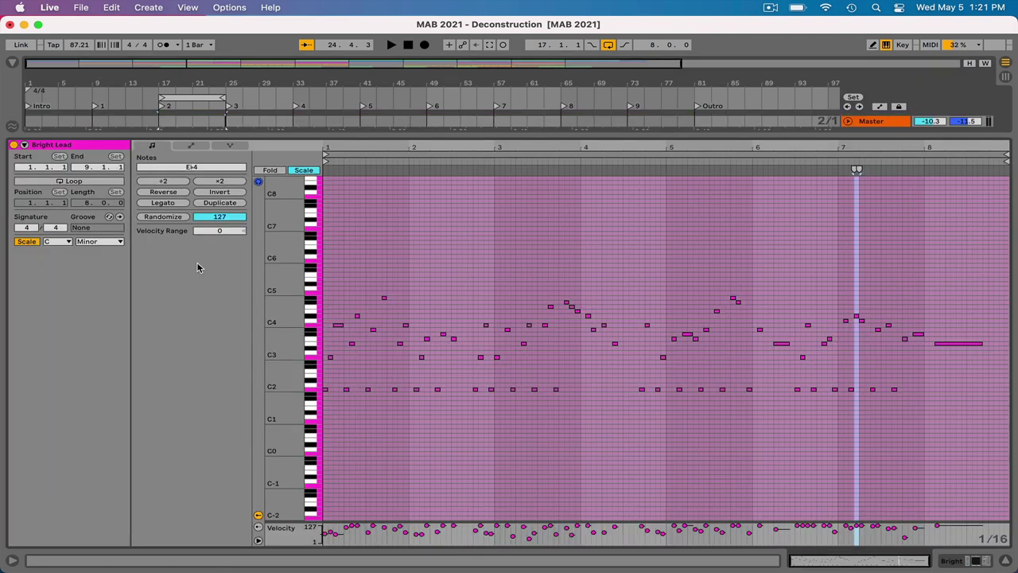
pyautogui.press('space')
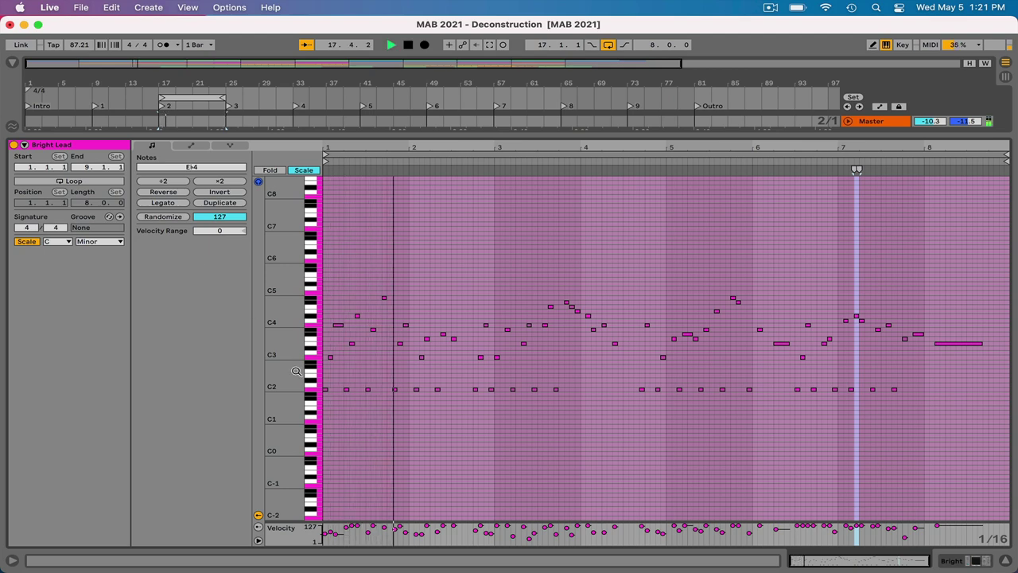
pyautogui.click(419, 437)
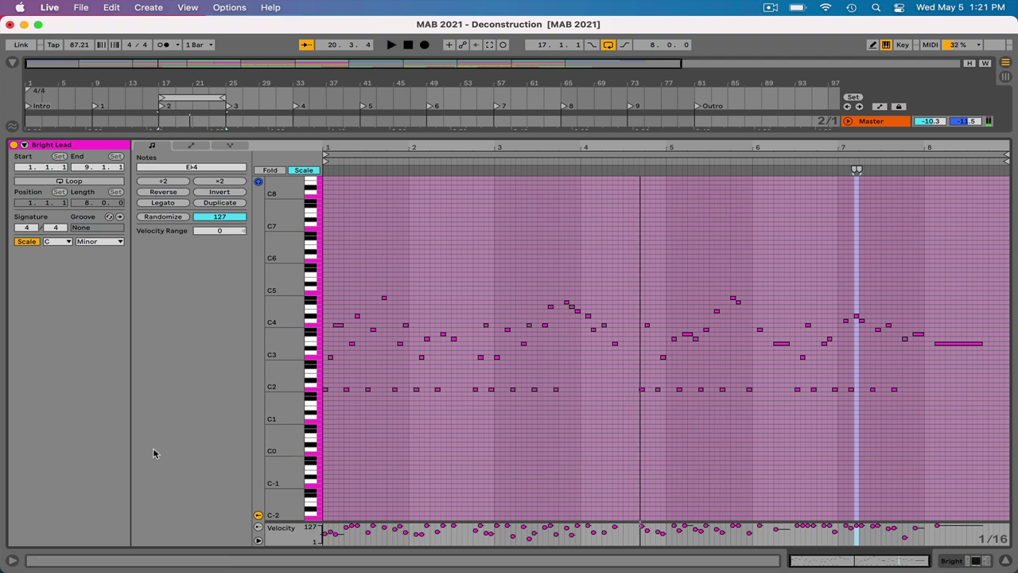
# - Examine the Bright Lead notes in section 2 up close, following the low C2 pulses and the melody from bar 1 into bar 6
pyautogui.moveTo(279, 354); pyautogui.dragTo(302, 355)
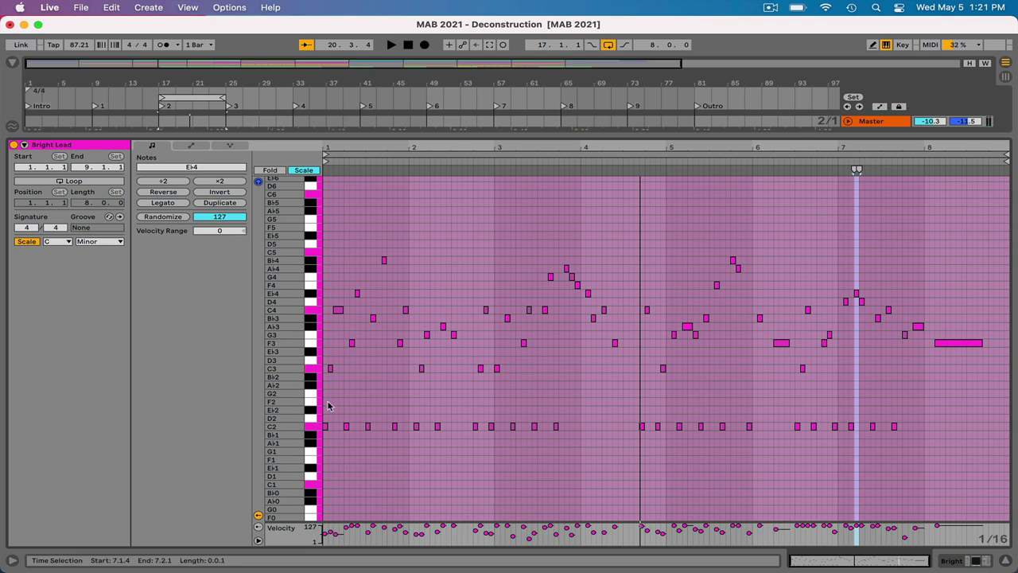
pyautogui.click(505, 388)
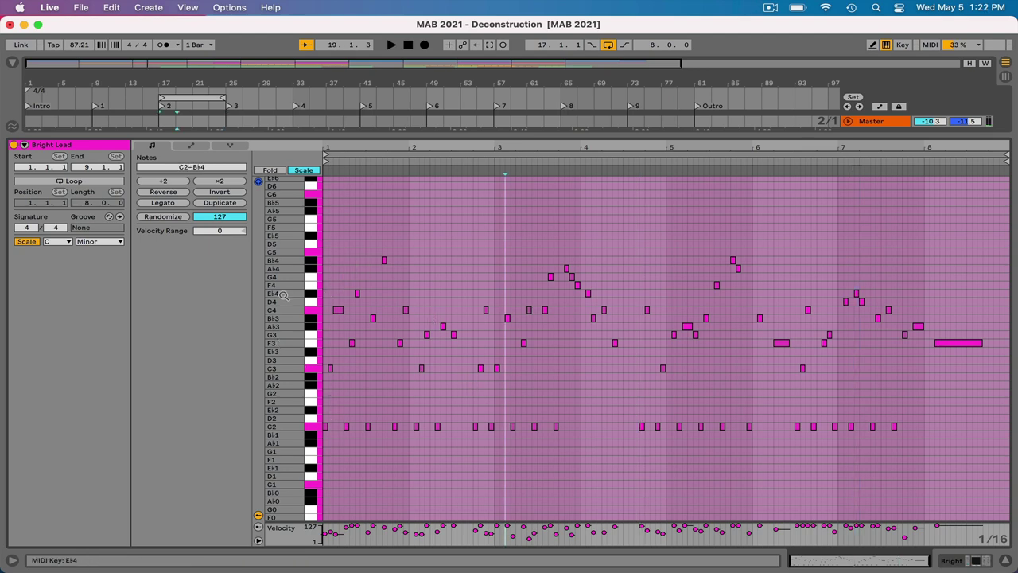
pyautogui.moveTo(284, 298); pyautogui.dragTo(301, 298)
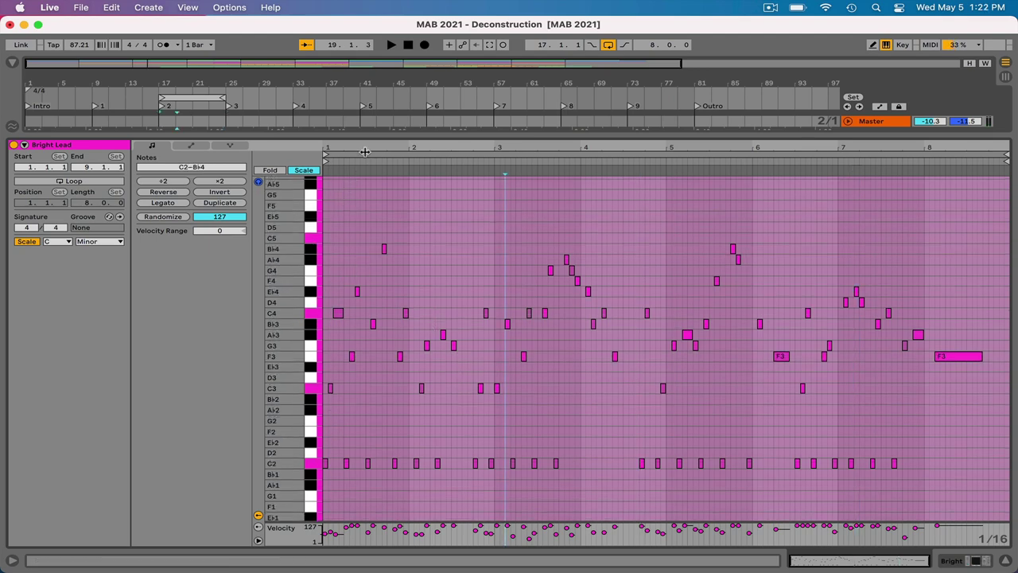
pyautogui.moveTo(371, 148); pyautogui.dragTo(511, 197)
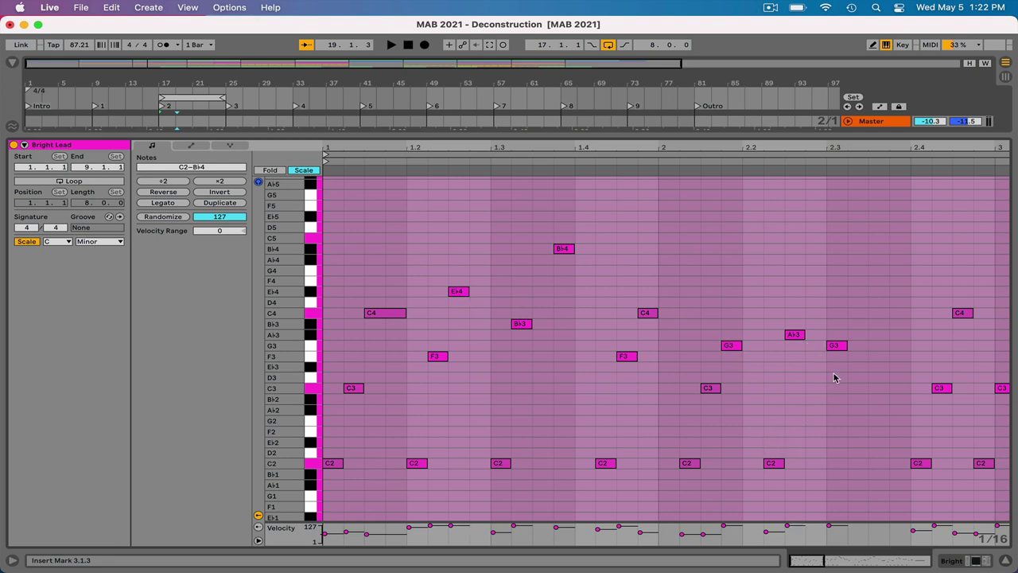
pyautogui.hscroll(10, 833, 377)
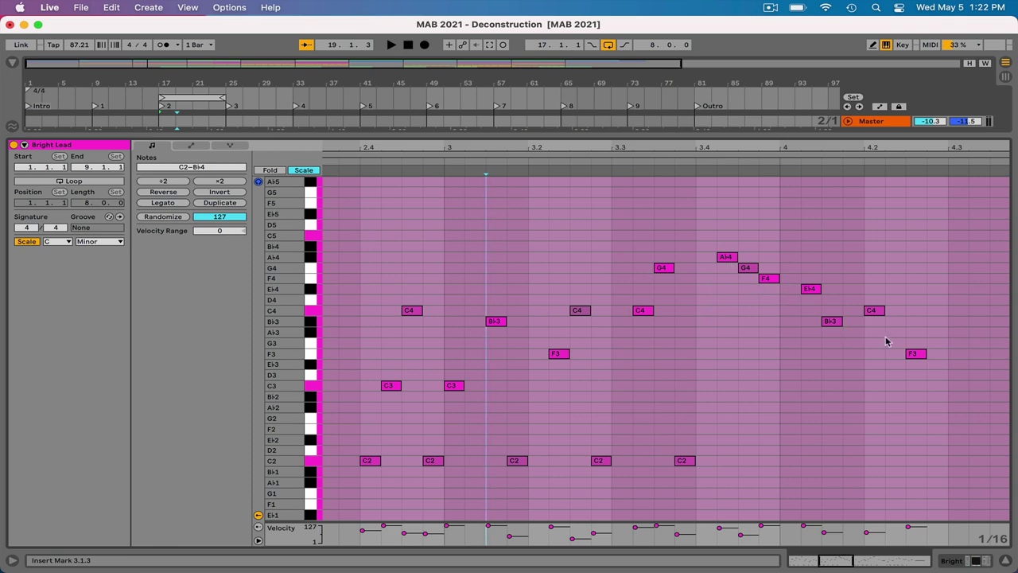
pyautogui.hscroll(5, 887, 342)
pyautogui.scroll(-2, 887, 342)
pyautogui.hscroll(20, 887, 342)
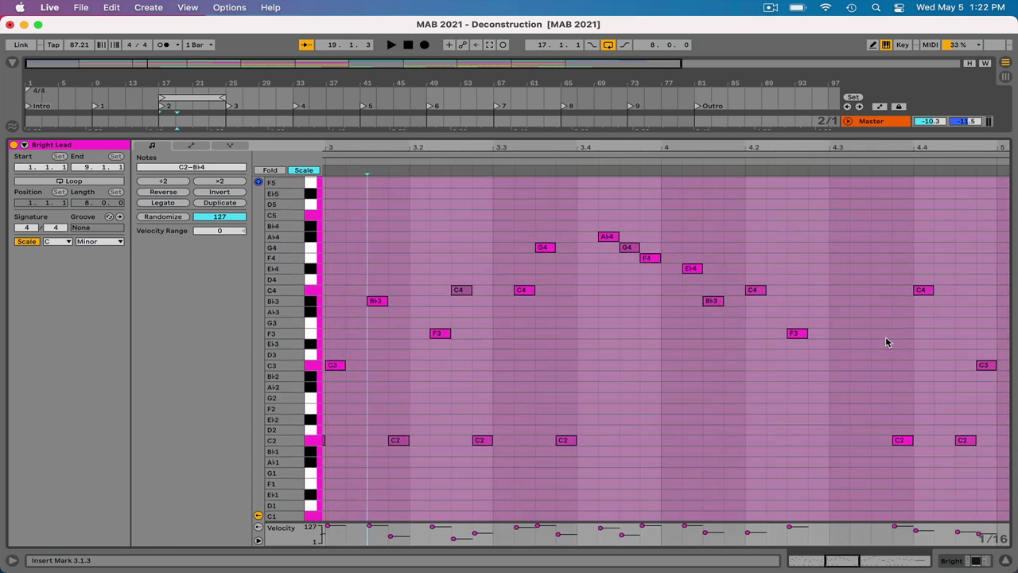
pyautogui.hscroll(3, 887, 342)
pyautogui.scroll(-1, 887, 342)
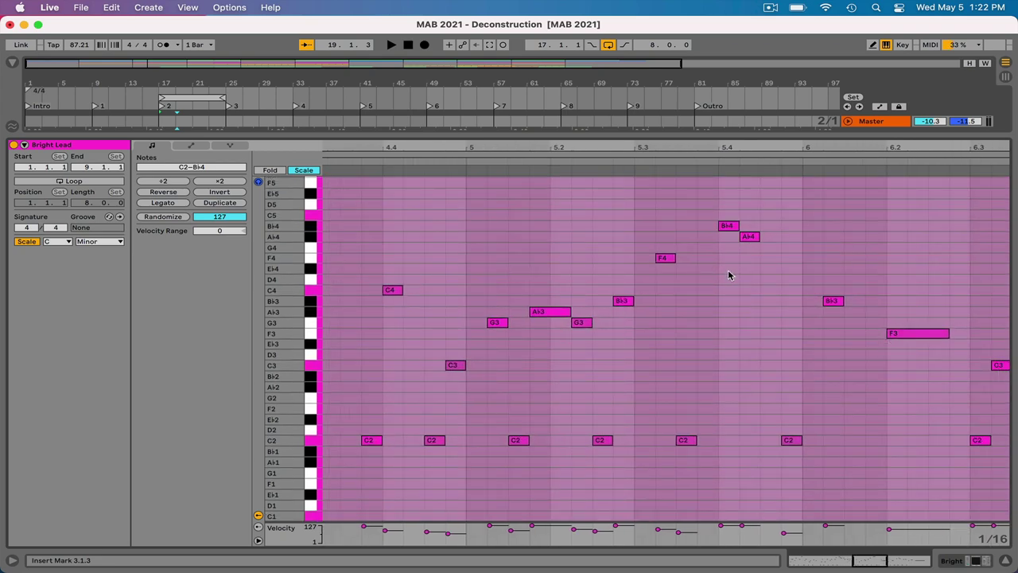
pyautogui.moveTo(470, 150); pyautogui.dragTo(470, 102)
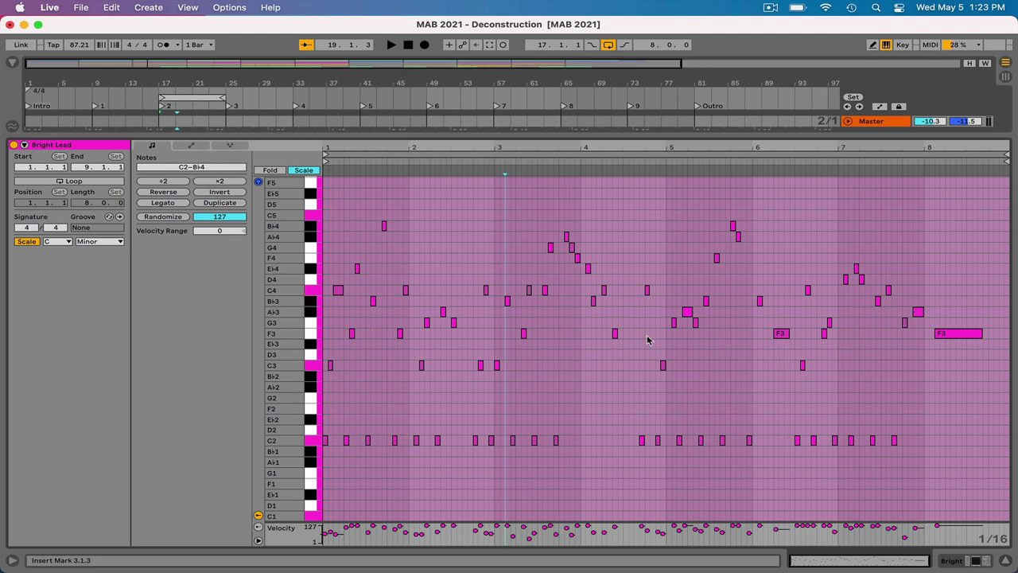
# - Listen to the Bright Lead line through the end of section 2, stop playback and return to the arrangement's tracks
pyautogui.press('space')
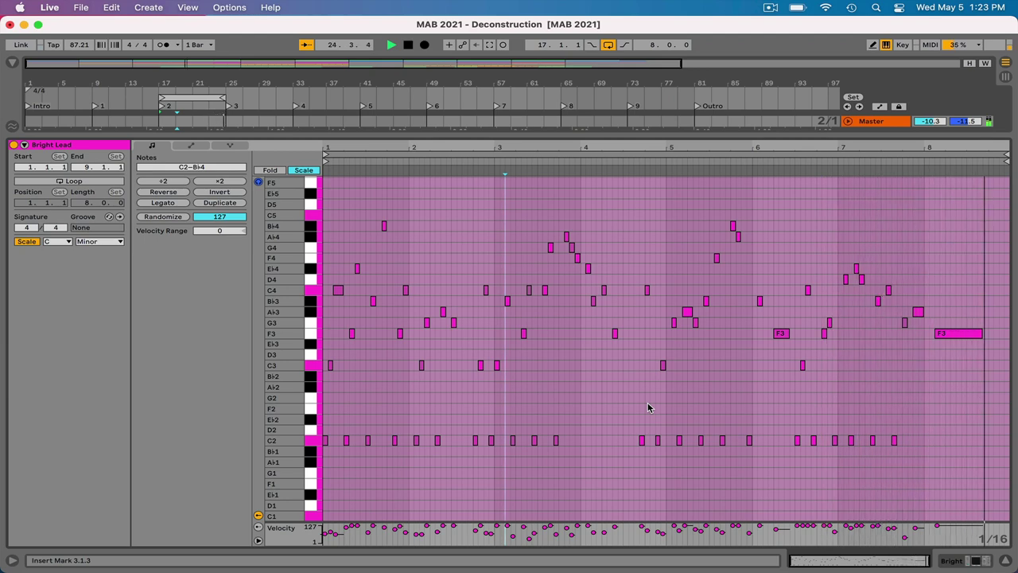
pyautogui.press('space')
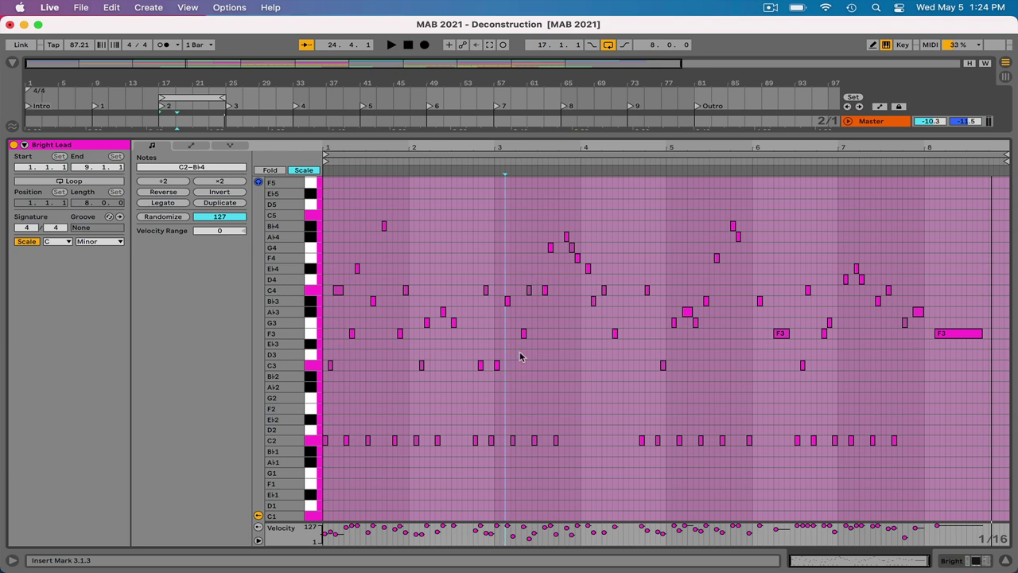
pyautogui.hotkey('shift', 'Tab')
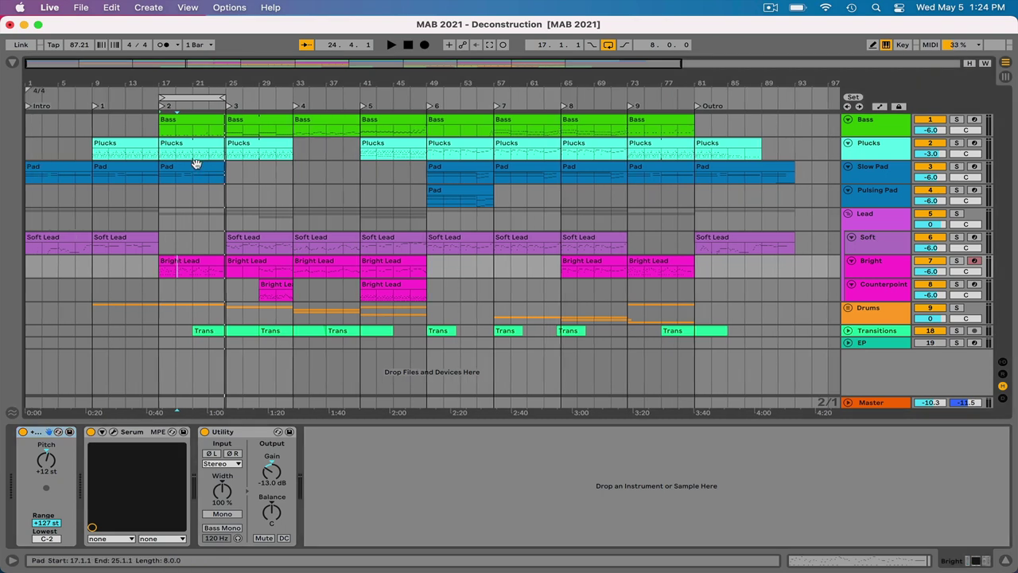
# - Move the arrangement loop to section 3, starting at bar 25, and play all its parts together
pyautogui.click(191, 119)
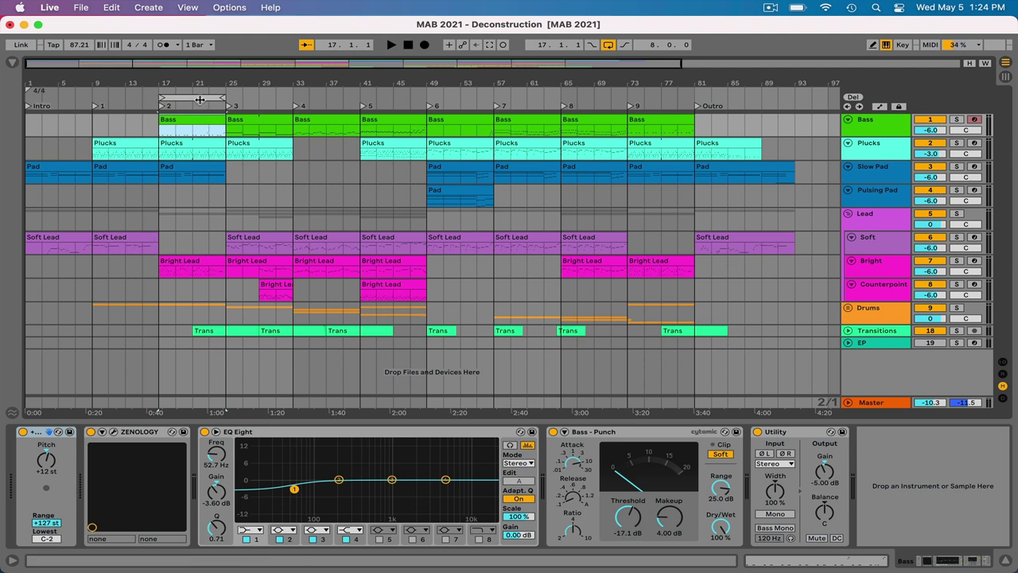
pyautogui.moveTo(199, 99); pyautogui.dragTo(266, 99)
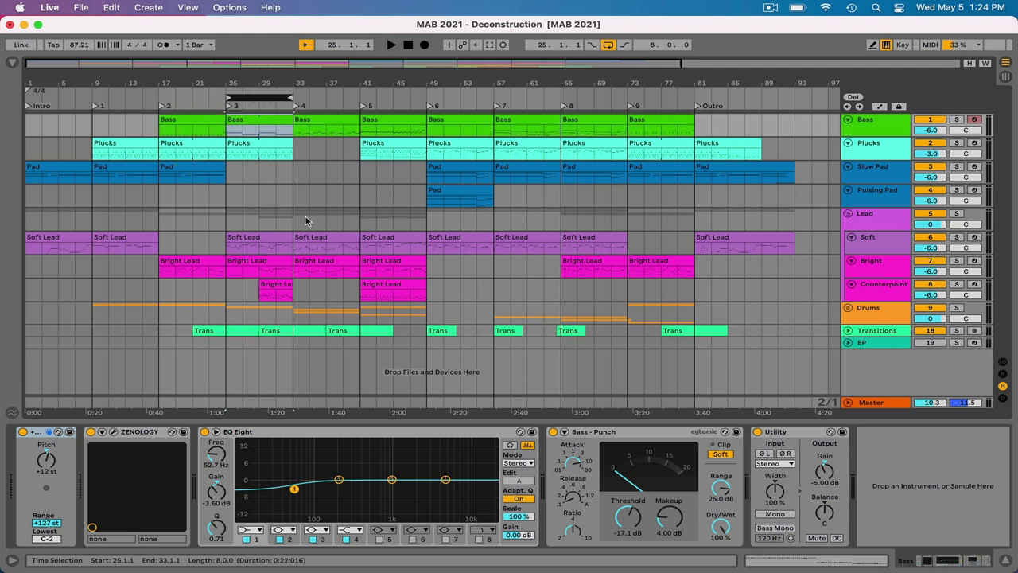
pyautogui.press('space')
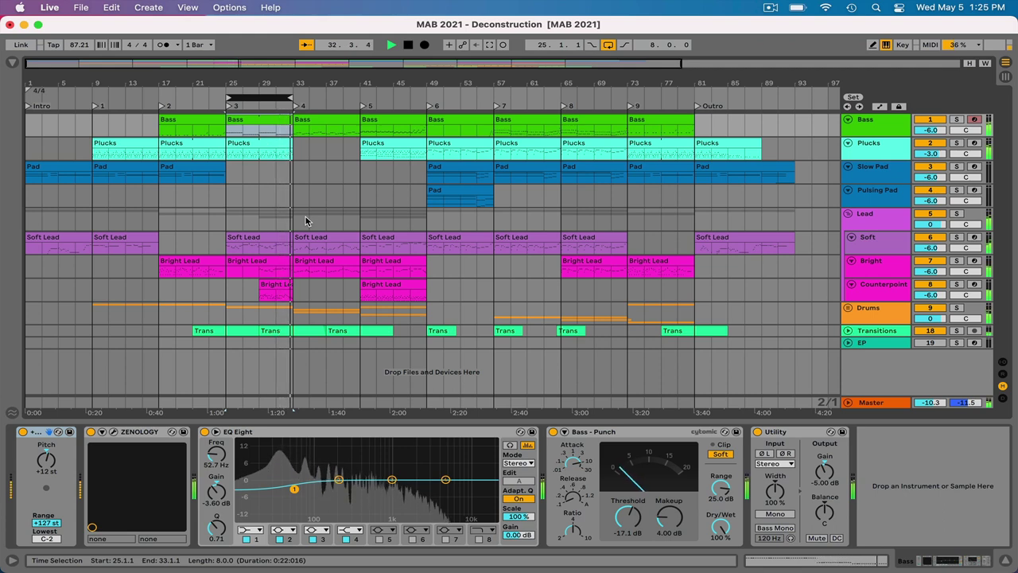
pyautogui.press('space')
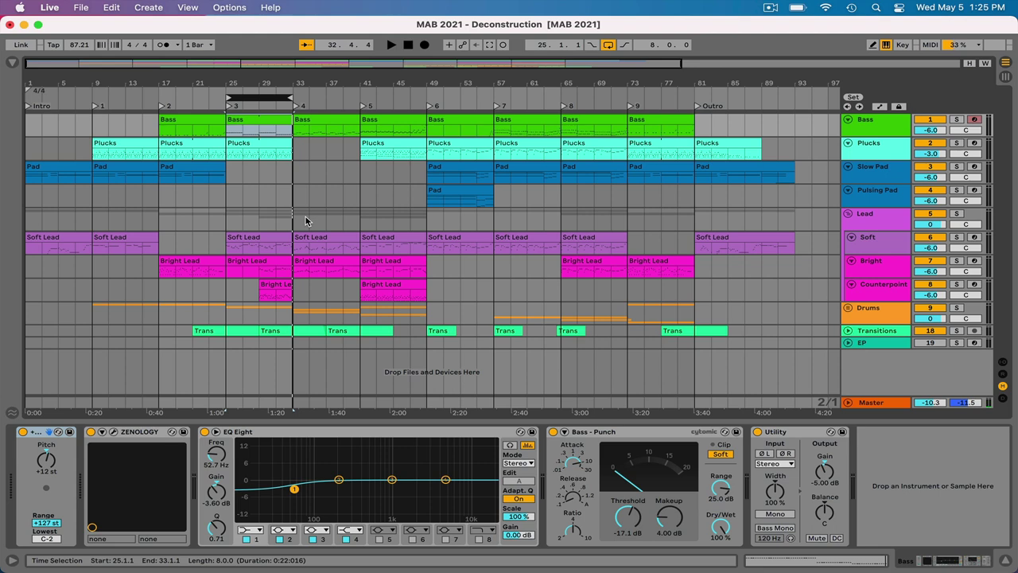
# - Solo the Plucks track and listen to its clip in section 3
pyautogui.click(256, 142)
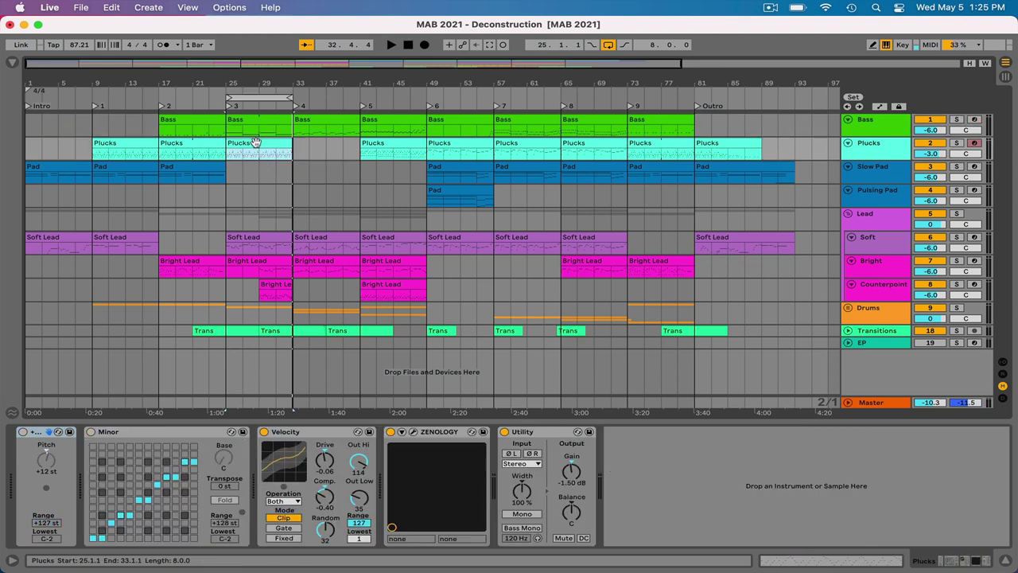
pyautogui.click(958, 142)
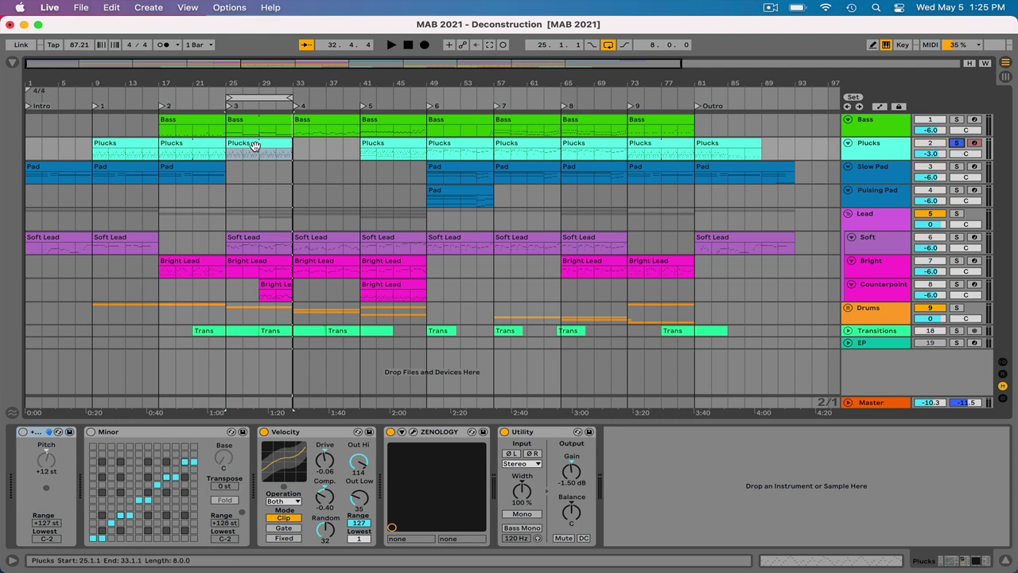
pyautogui.press('space')
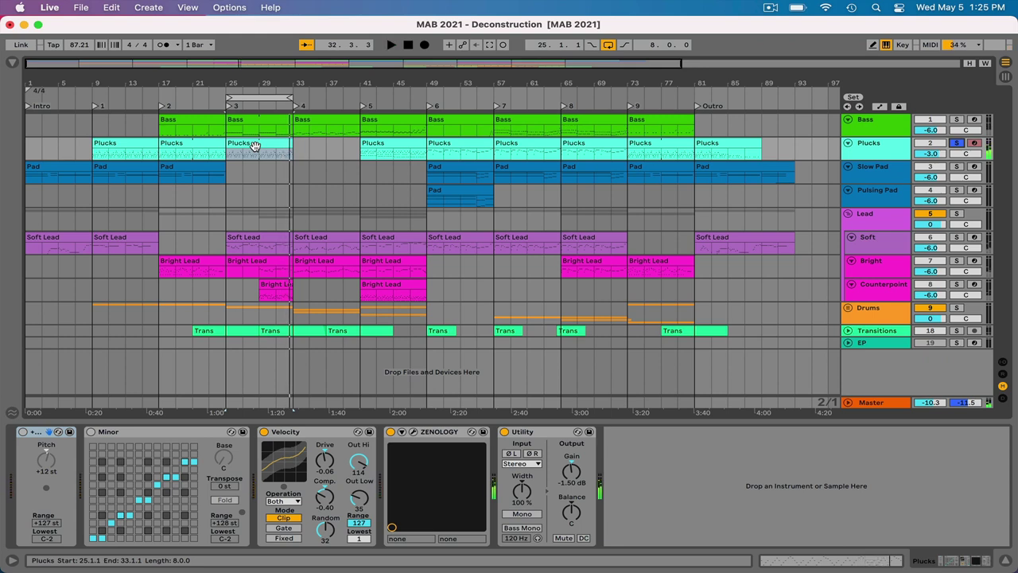
# - Solo the Bass track alongside Plucks, then open the notes of the Bass clip in section 3 and play it
pyautogui.click(250, 119)
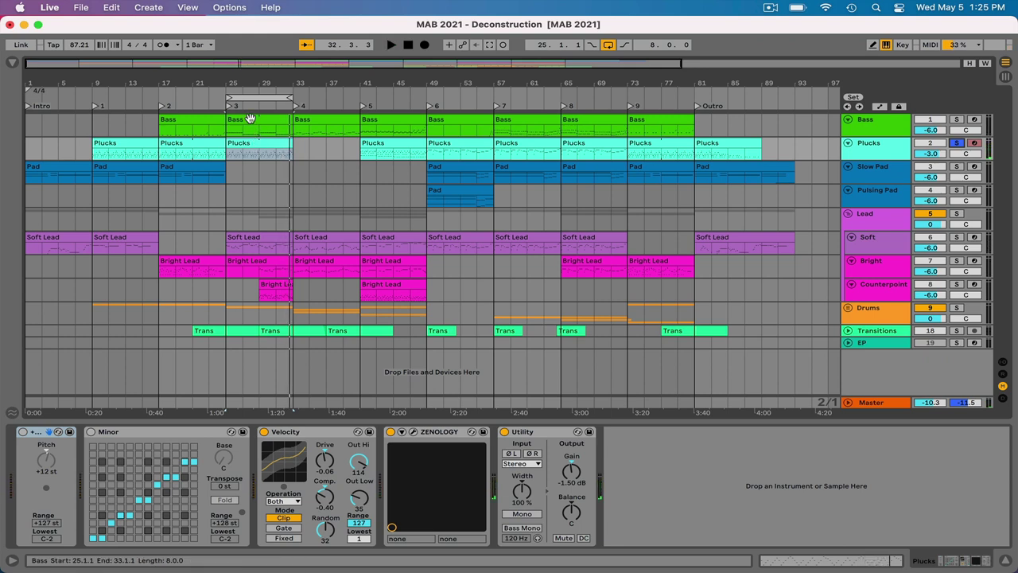
pyautogui.click(958, 119)
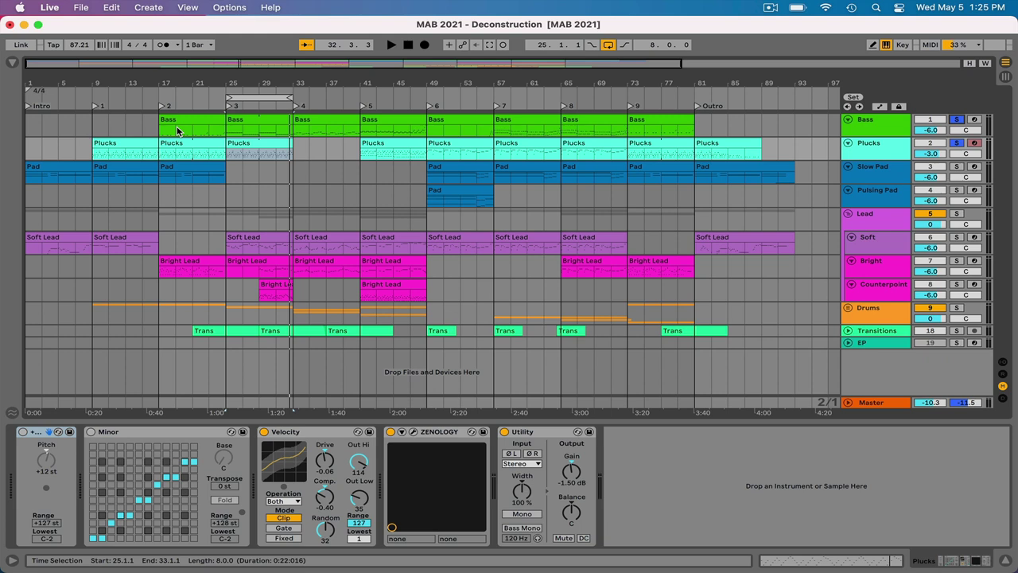
pyautogui.doubleClick(253, 126)
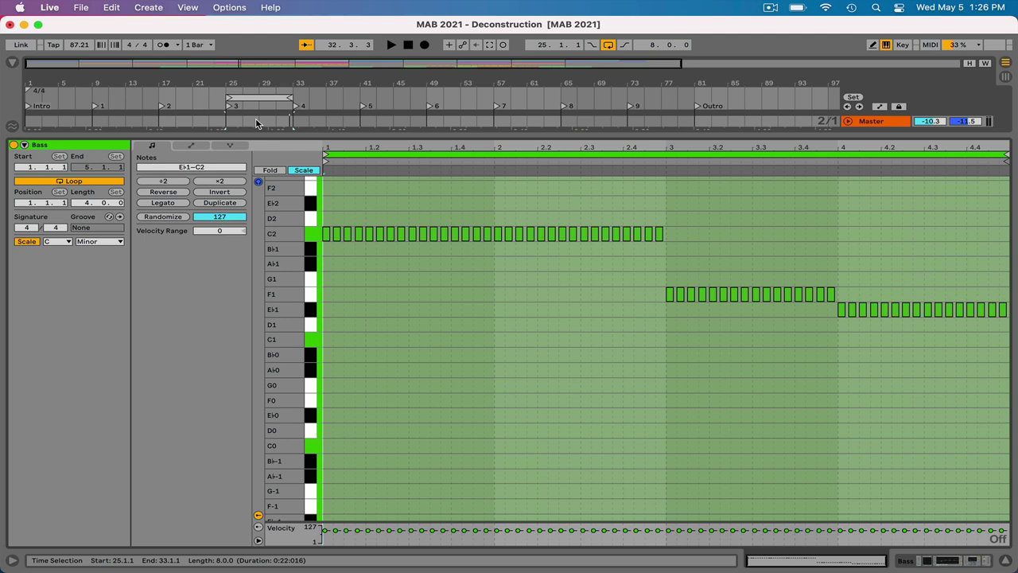
pyautogui.press('space')
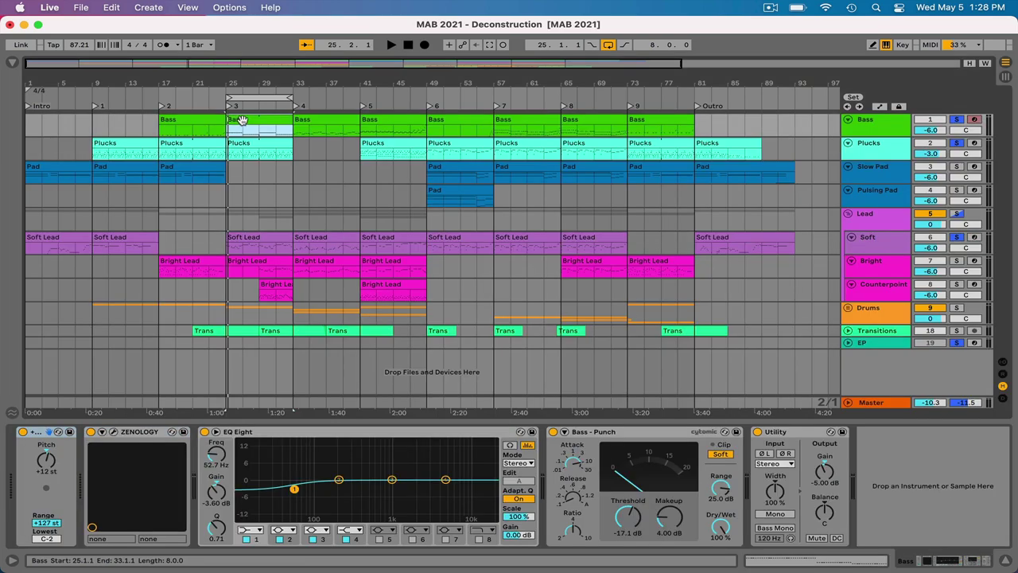
# - Show the Soft Lead and Bass clips of section 3 together in the note editor and listen to how the melody fits the bass
pyautogui.click(250, 237)
pyautogui.doubleClick(251, 237)
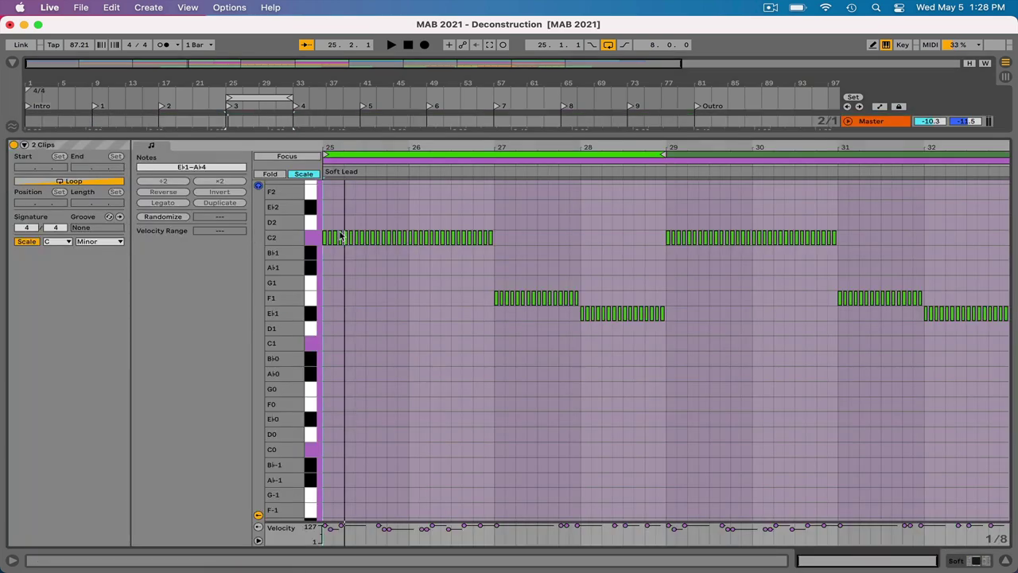
pyautogui.moveTo(293, 238)
pyautogui.mouseDown()
pyautogui.moveTo(274, 262)
pyautogui.moveTo(283, 237)
pyautogui.mouseUp()
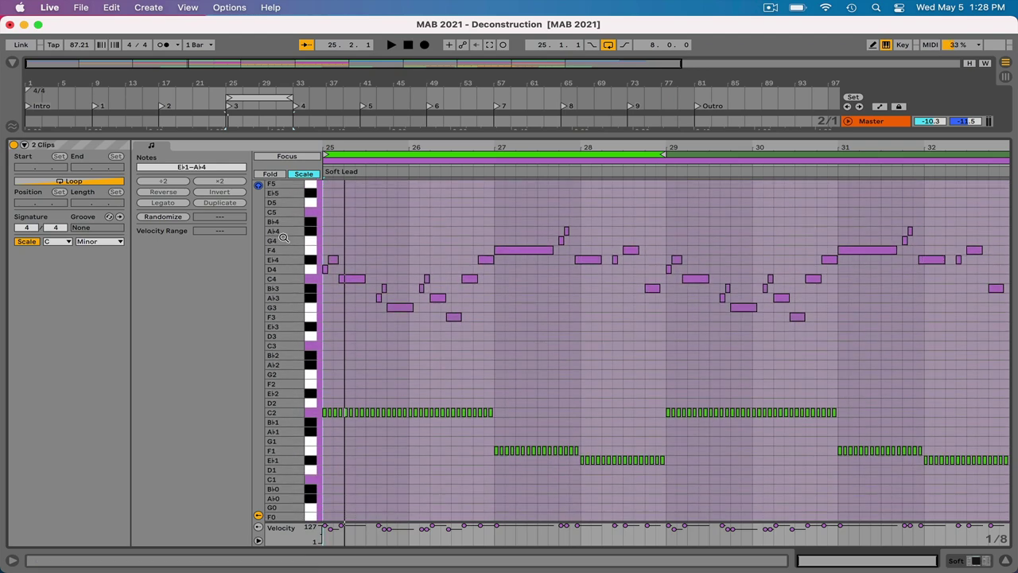
pyautogui.press('space')
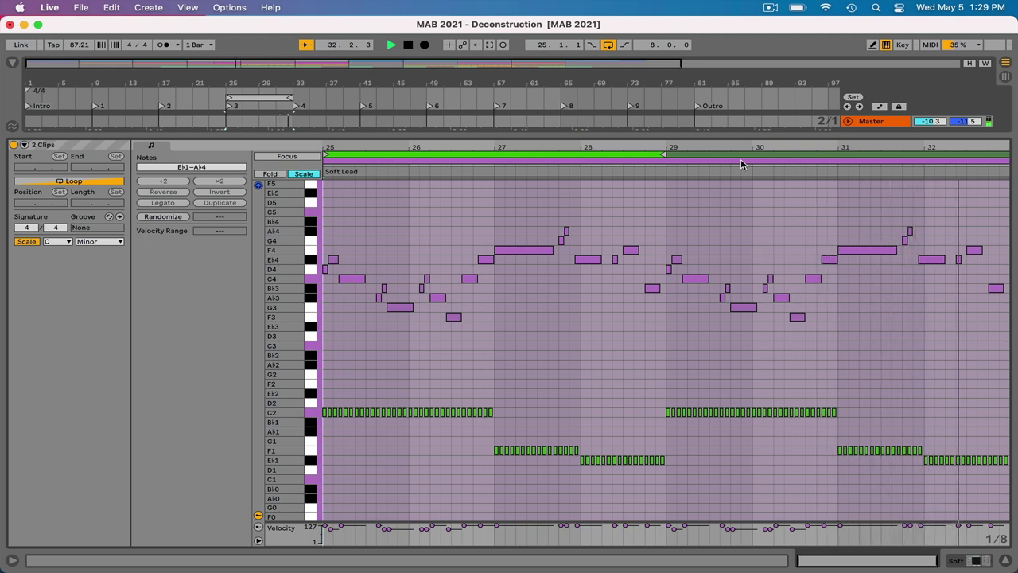
pyautogui.press('space')
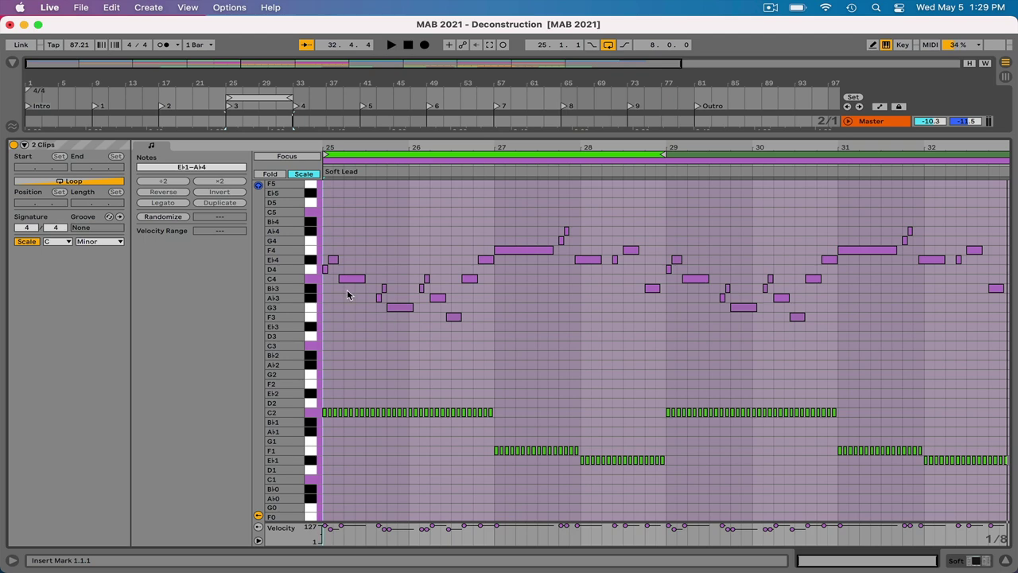
pyautogui.press('space')
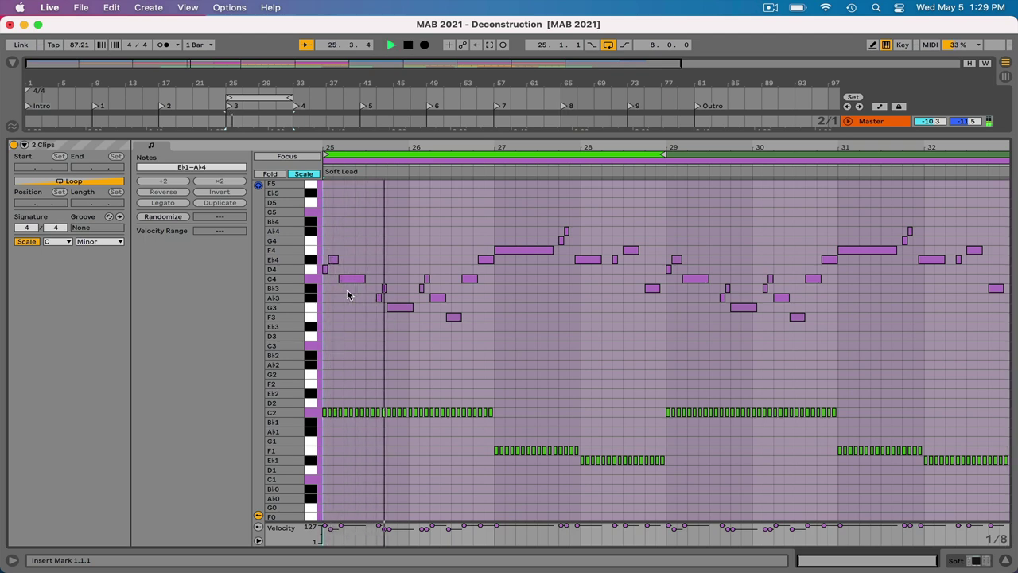
pyautogui.press('space')
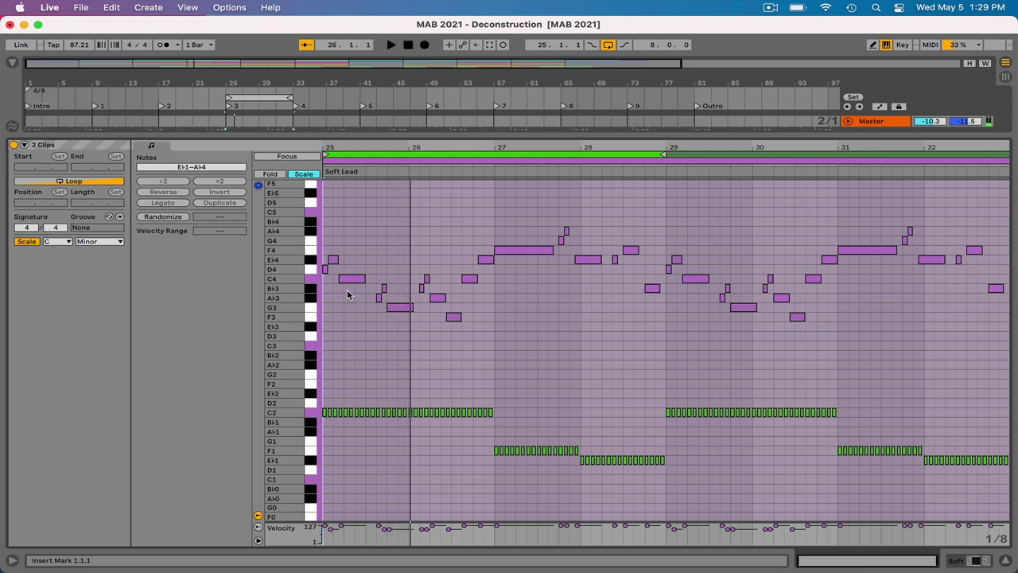
# - Play the Soft Lead's opening D–E♭–C motif twice by hand, then play back section 3 with the lead and bass
pyautogui.press('l')
pyautogui.press('p')
pyautogui.press('k')
pyautogui.press('l')
pyautogui.press('p')
pyautogui.press('k')
pyautogui.press('space')
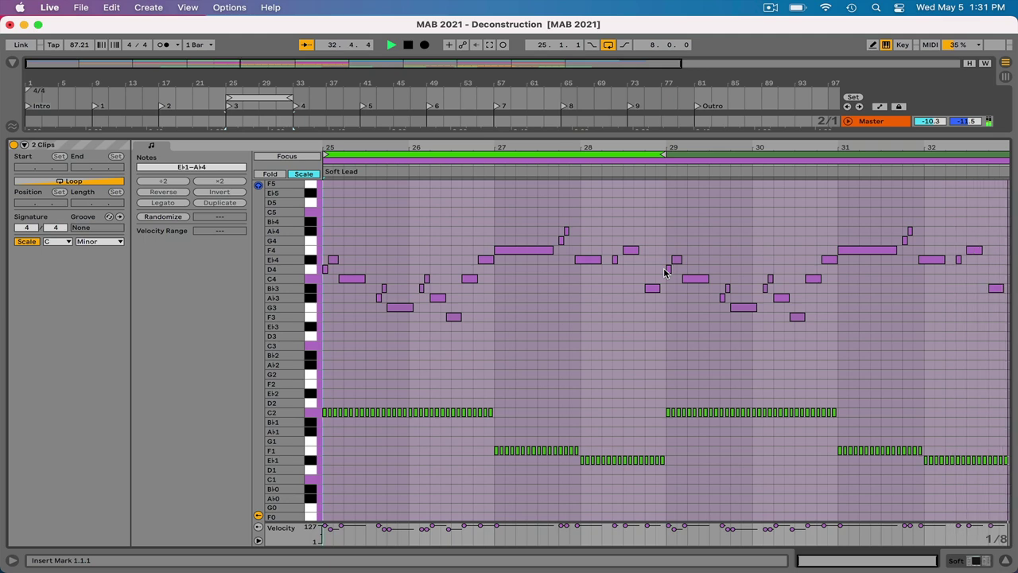
# - Show the Soft Lead and Bright Lead clips of section 3 together in the note editor and listen to them
pyautogui.press('space')
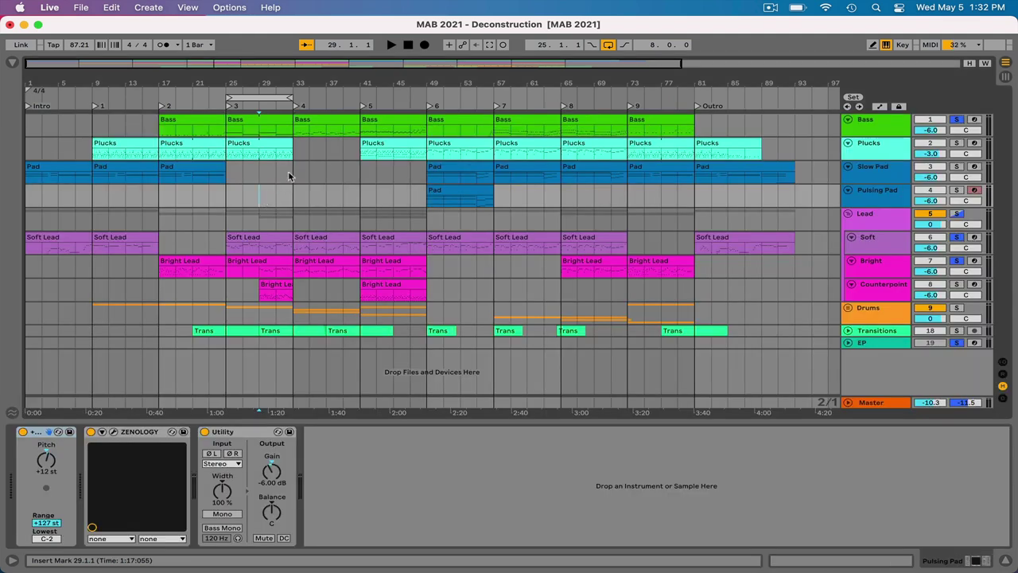
pyautogui.click(252, 238)
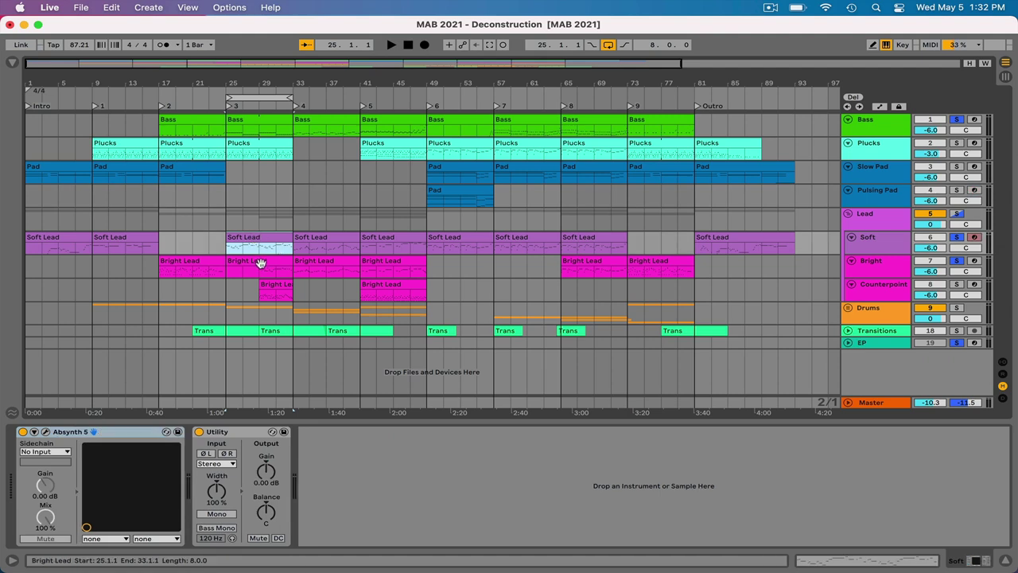
pyautogui.keyDown('shift'); pyautogui.click(255, 263); pyautogui.keyUp('shift')
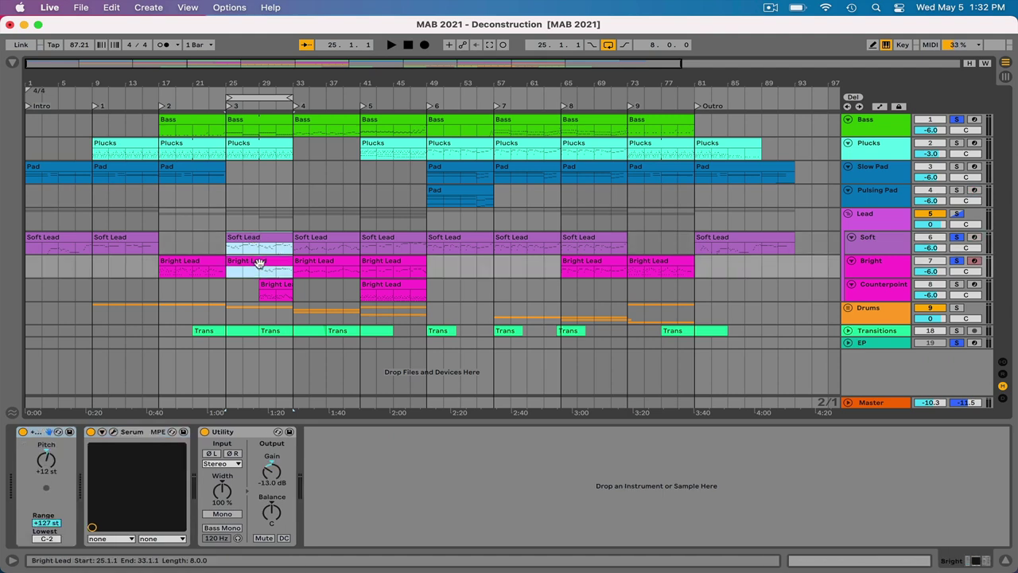
pyautogui.doubleClick(258, 263)
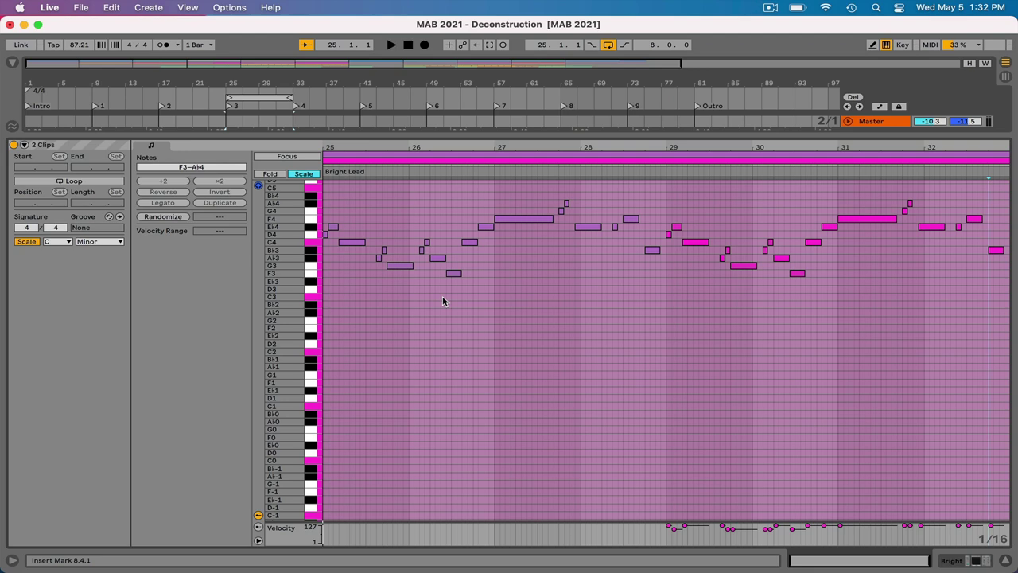
pyautogui.hotkey('shift', 'Tab')
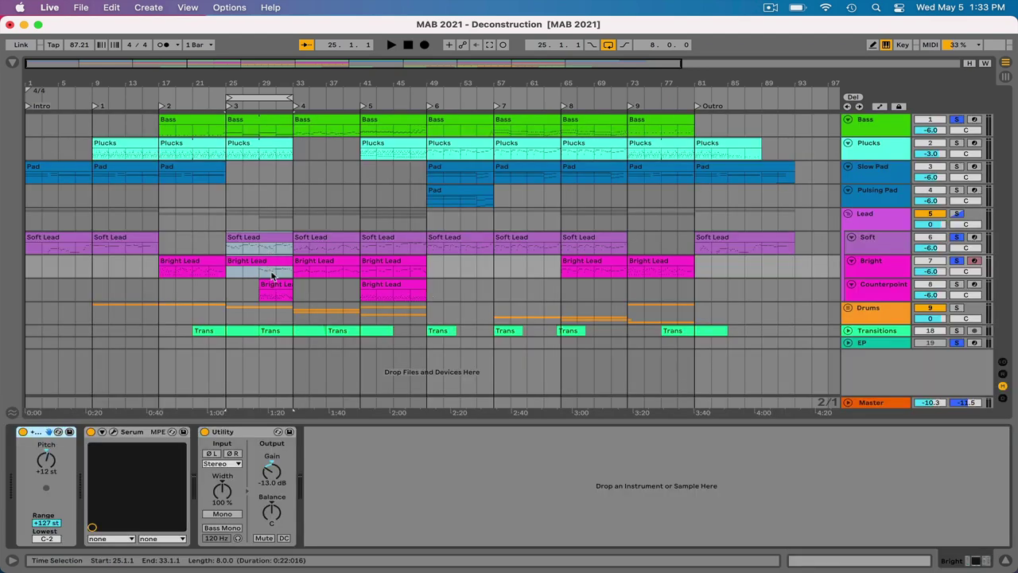
pyautogui.hotkey('shift', 'Tab')
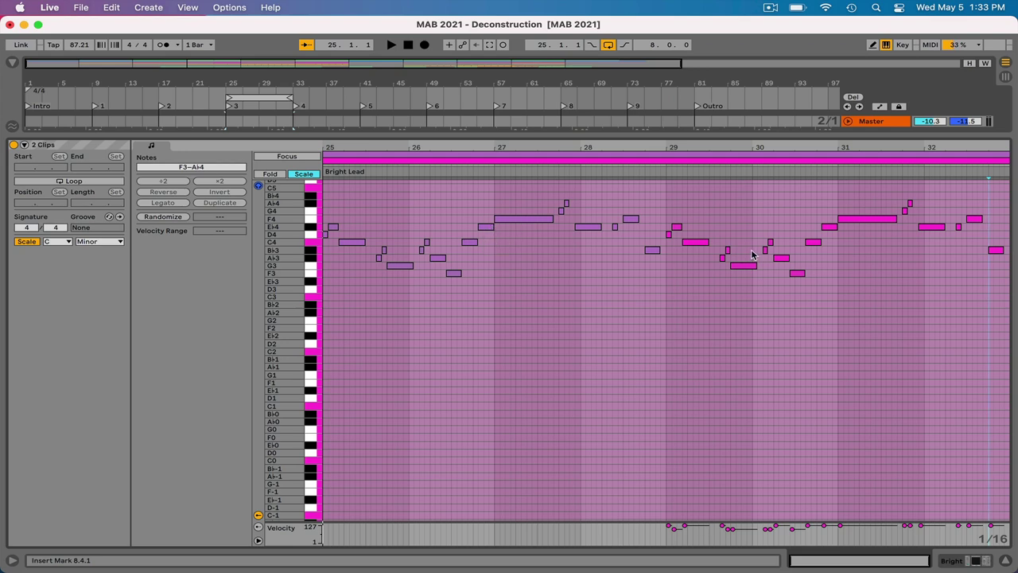
pyautogui.press('space')
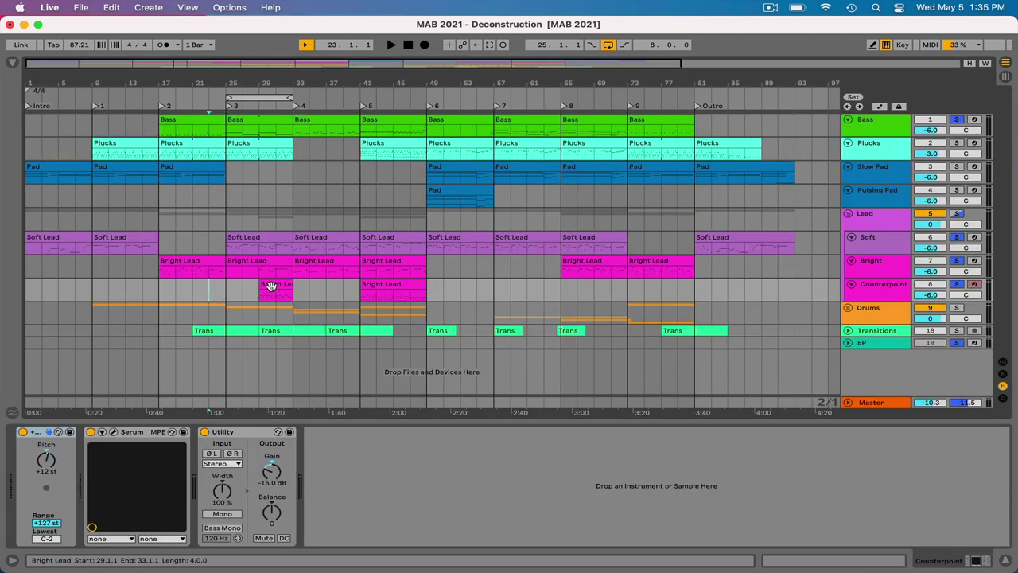
# - Show section 3's Soft Lead, Bright Lead and Counterpoint clips together, add the Bass and Plucks clips to the view, and listen to the parts
pyautogui.click(265, 238)
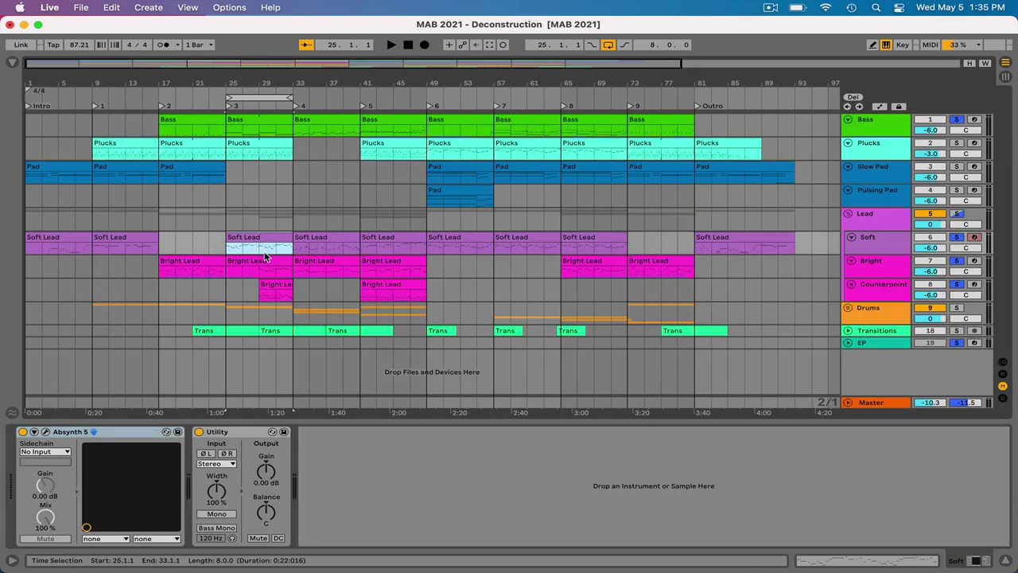
pyautogui.keyDown('shift'); pyautogui.click(263, 261); pyautogui.keyUp('shift')
pyautogui.keyDown('shift'); pyautogui.click(267, 284); pyautogui.keyUp('shift')
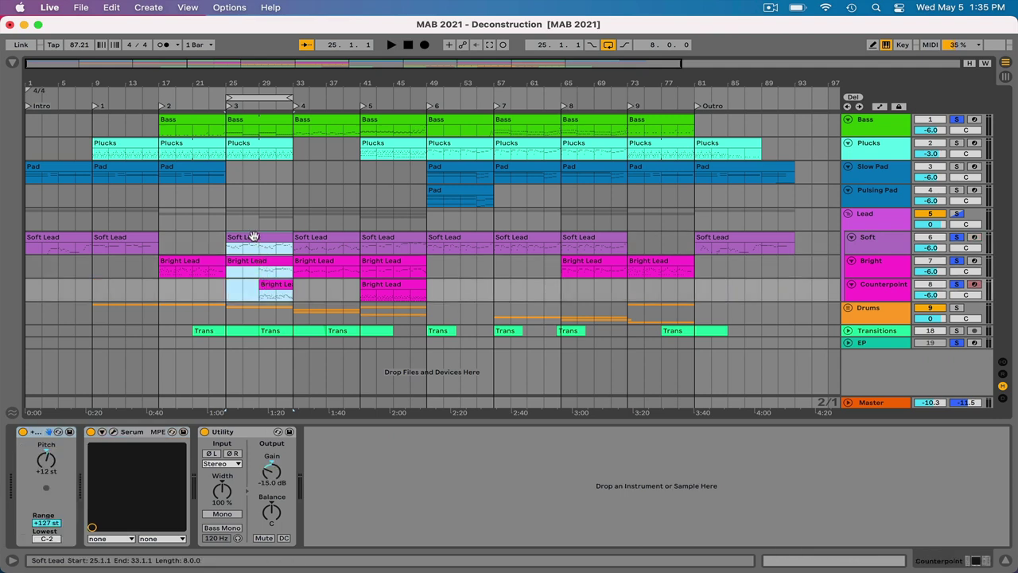
pyautogui.doubleClick(249, 247)
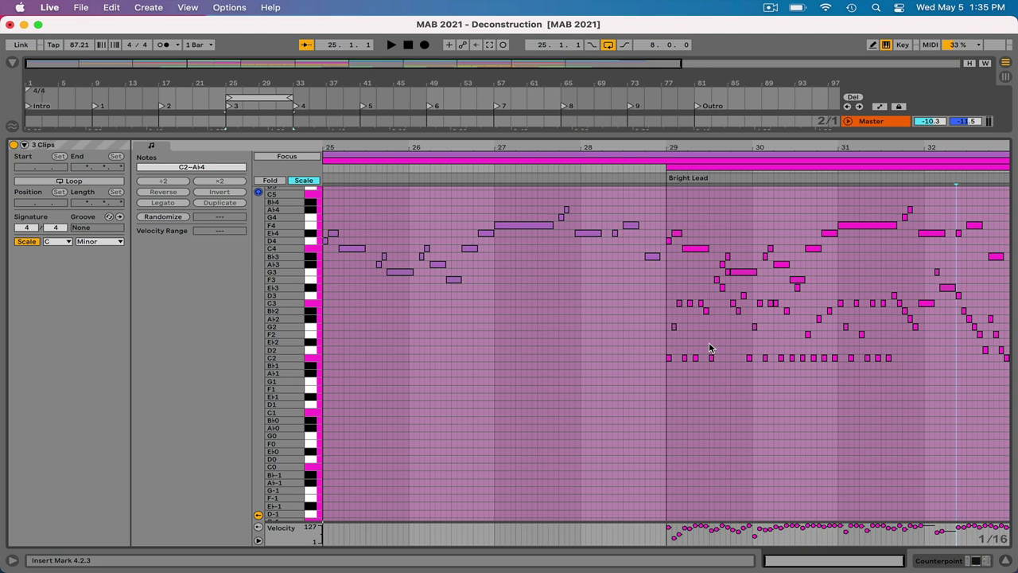
pyautogui.press('space')
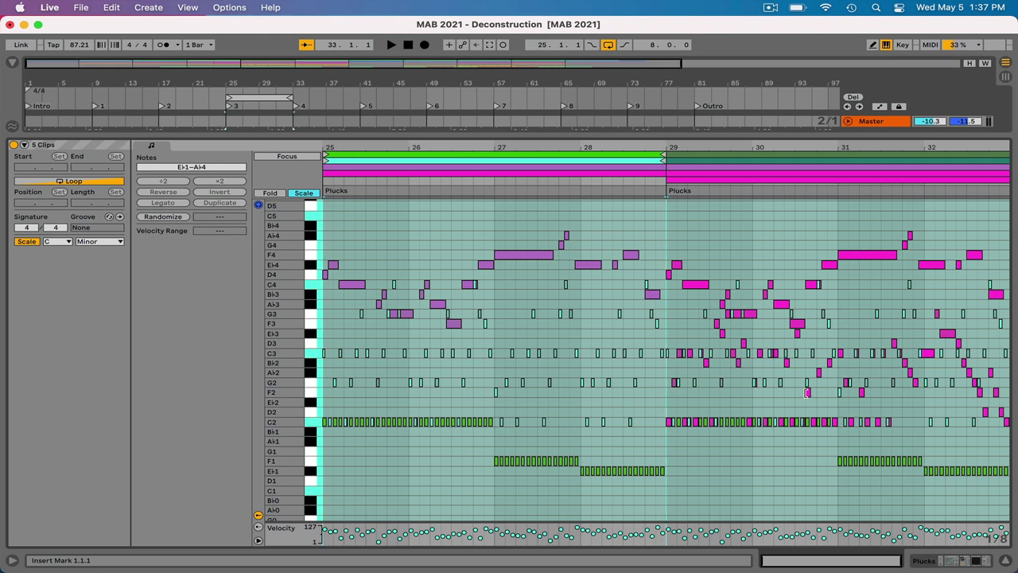
pyautogui.press('space')
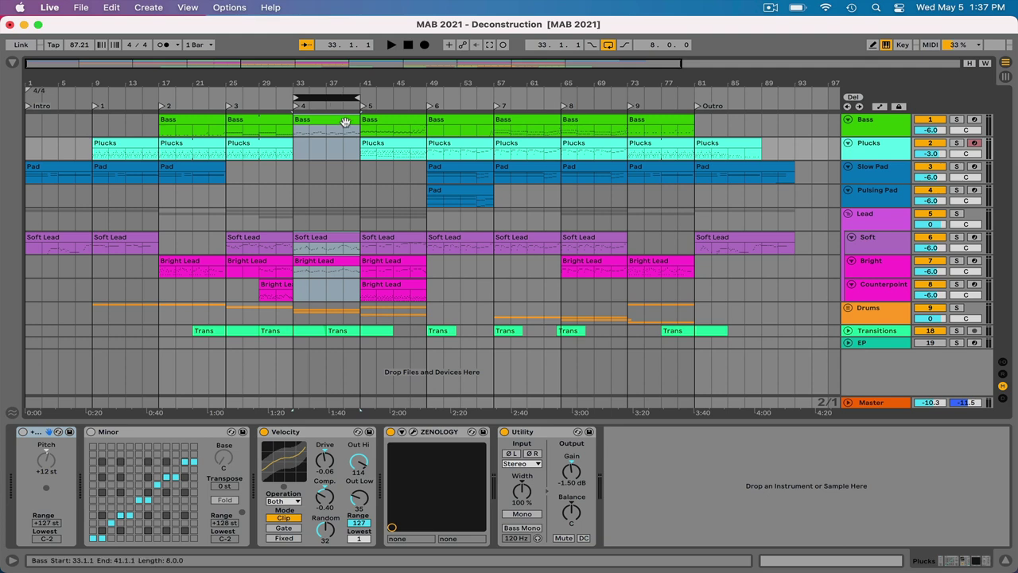
# - Select the Bass clip in section 4 and play the looped section with all tracks
pyautogui.click(328, 120)
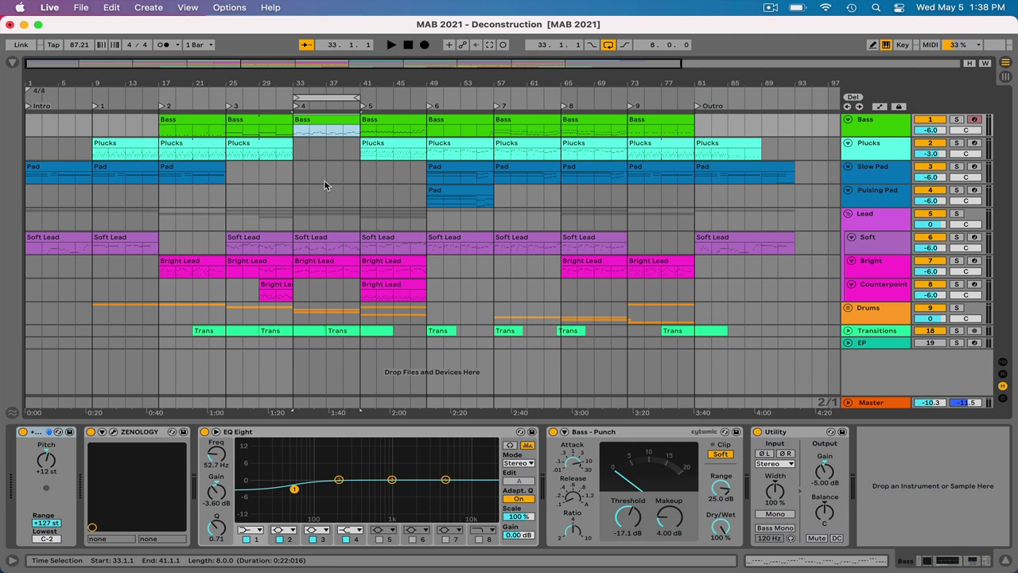
pyautogui.press('space')
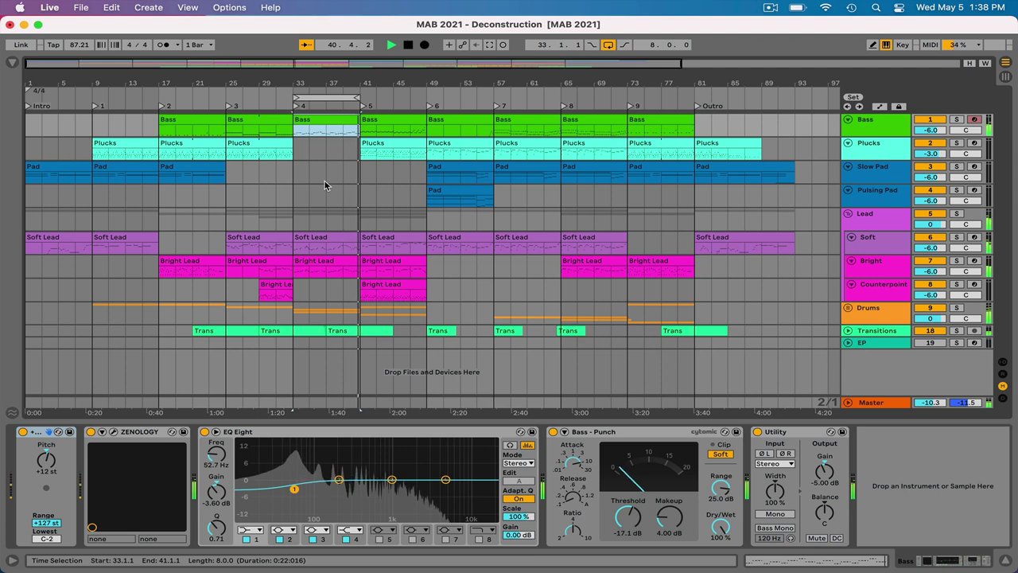
pyautogui.press('space')
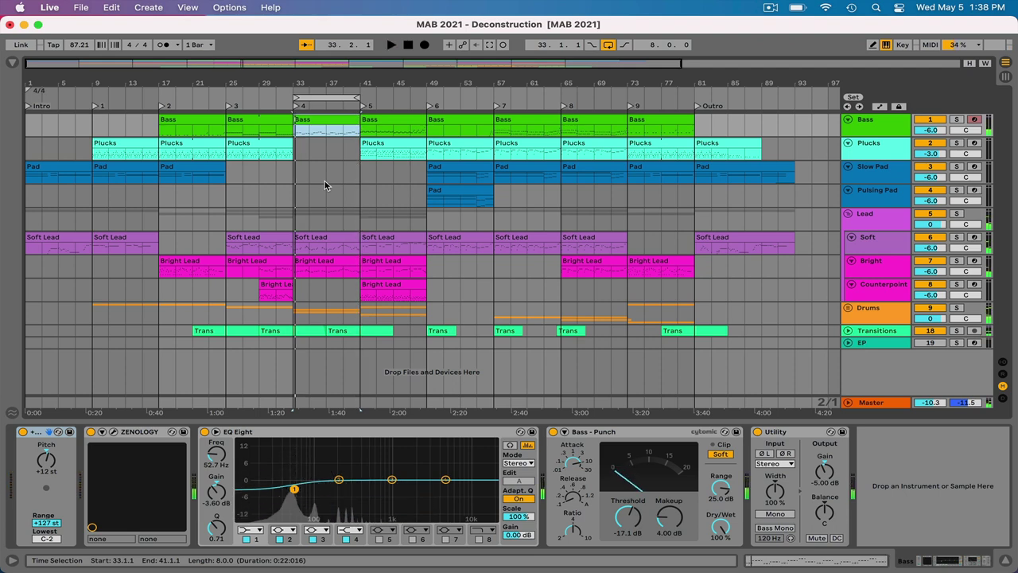
# - Open the notes of section 4's Bass clip, then play it alongside the Soft Lead and Bright Lead clips in the note editor
pyautogui.doubleClick(322, 119)
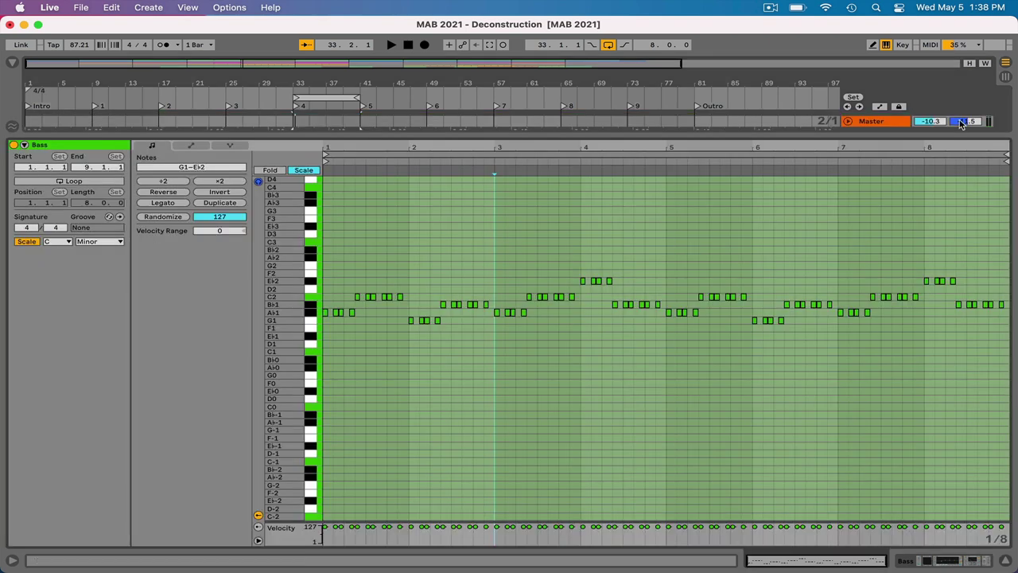
pyautogui.press('space')
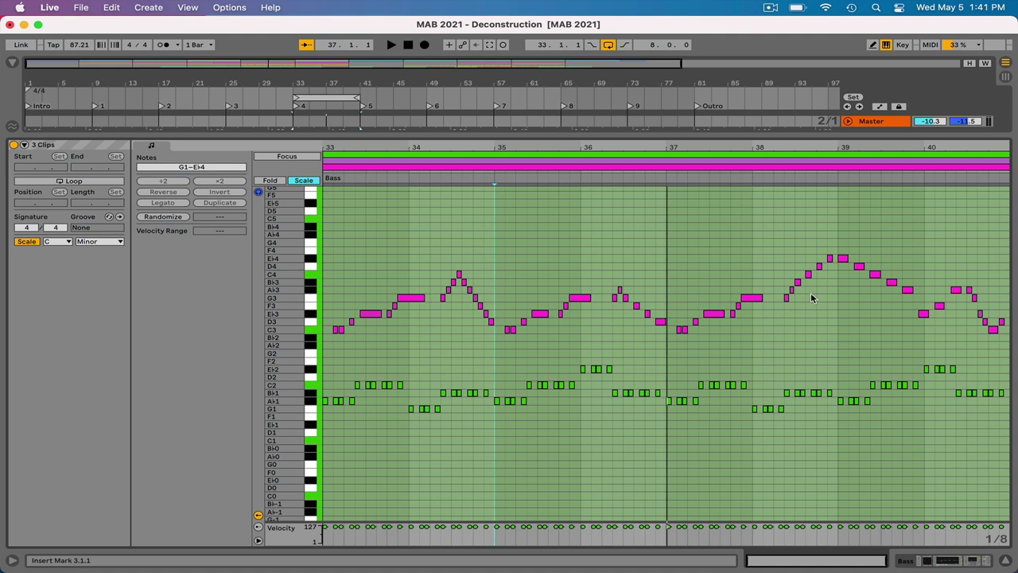
pyautogui.press('space')
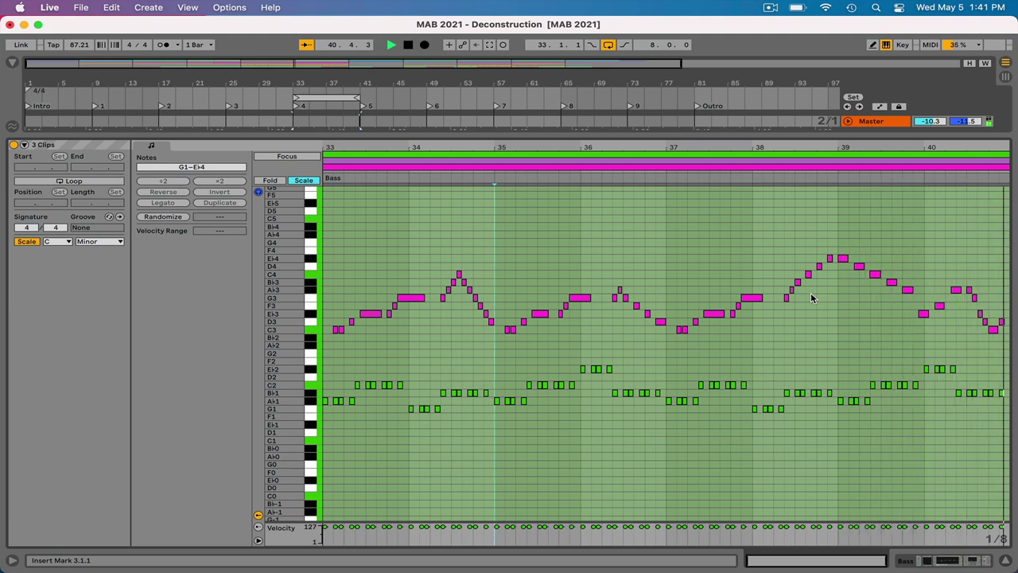
pyautogui.press('space')
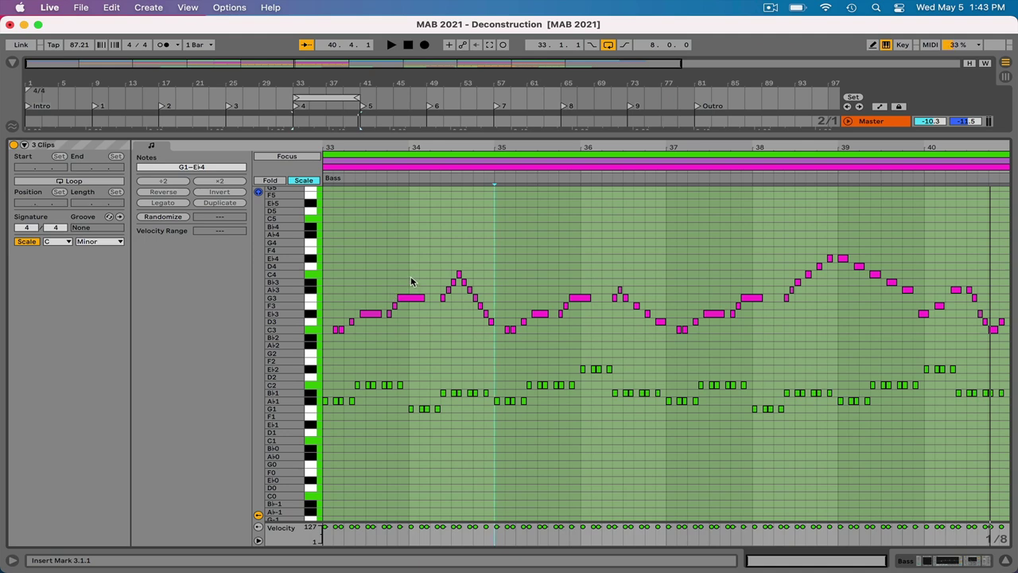
# - Examine the Bright Lead's melody in section 4, picking out the long E♭3 and G3 notes in each repeat of the phrase
pyautogui.click(369, 319)
pyautogui.click(410, 299)
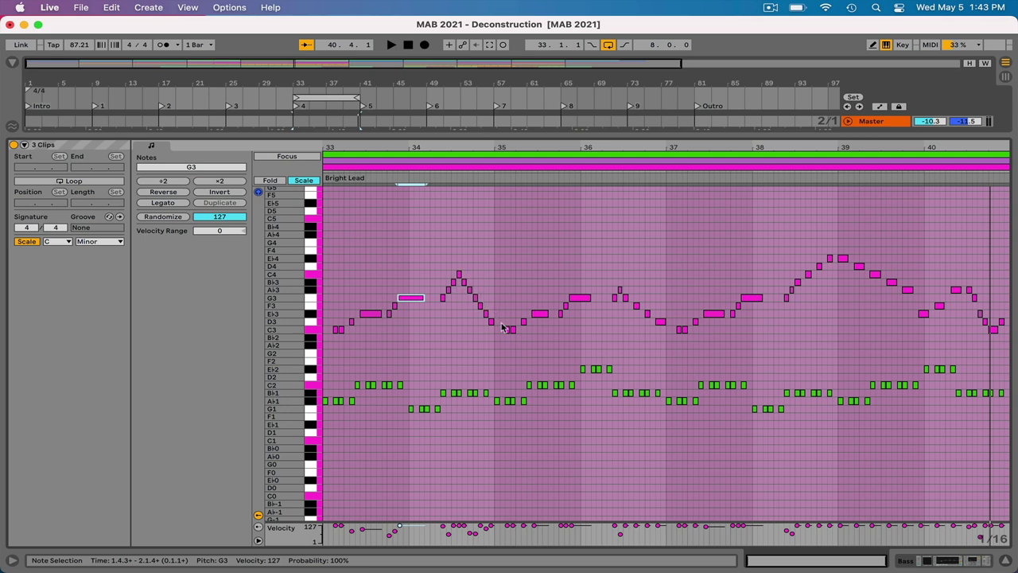
pyautogui.click(587, 300)
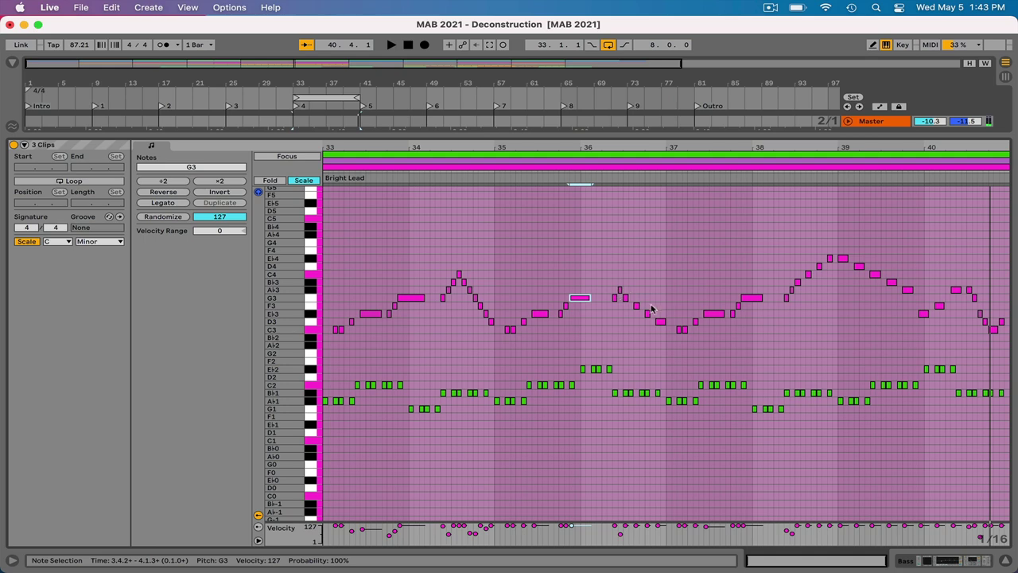
pyautogui.click(710, 319)
pyautogui.click(752, 300)
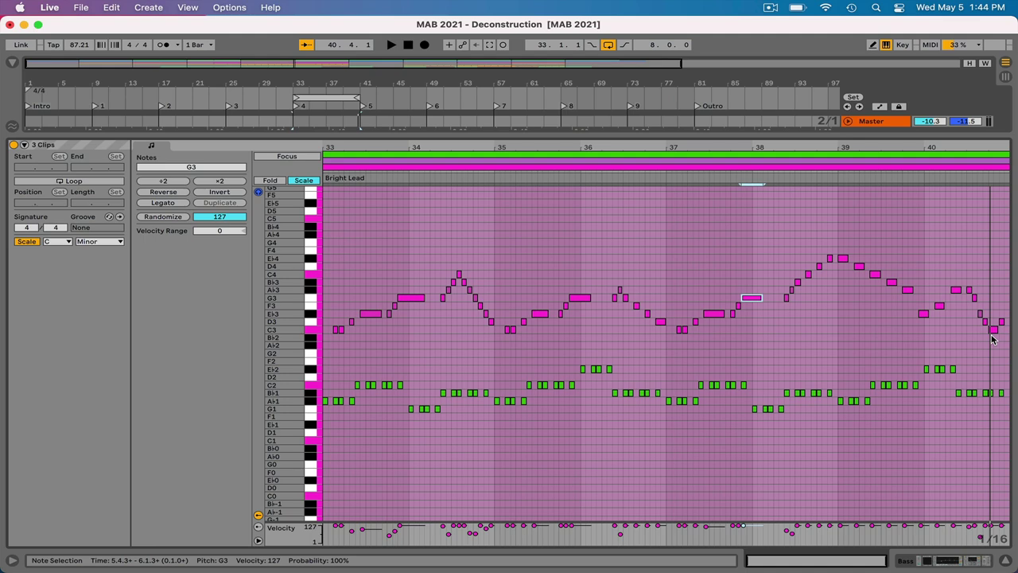
# - Return to the arrangement and play section 4 again with all tracks
pyautogui.hotkey('shift', 'Tab')
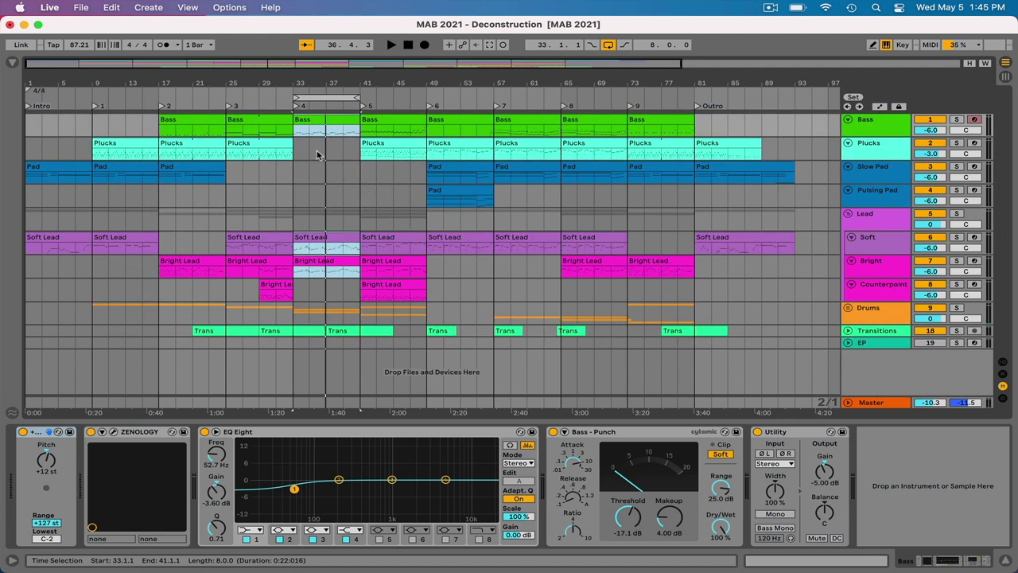
pyautogui.press('space')
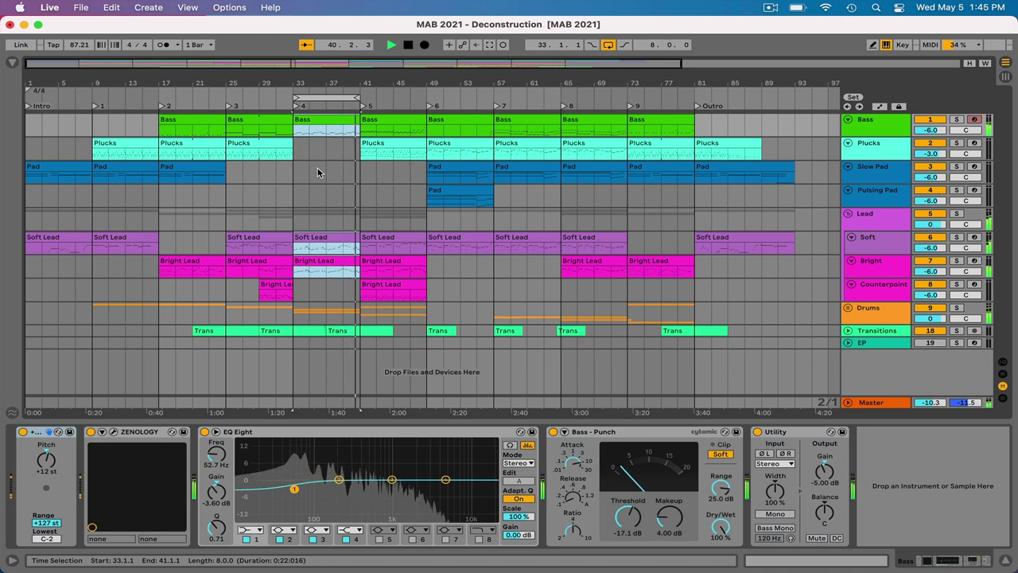
pyautogui.press('space')
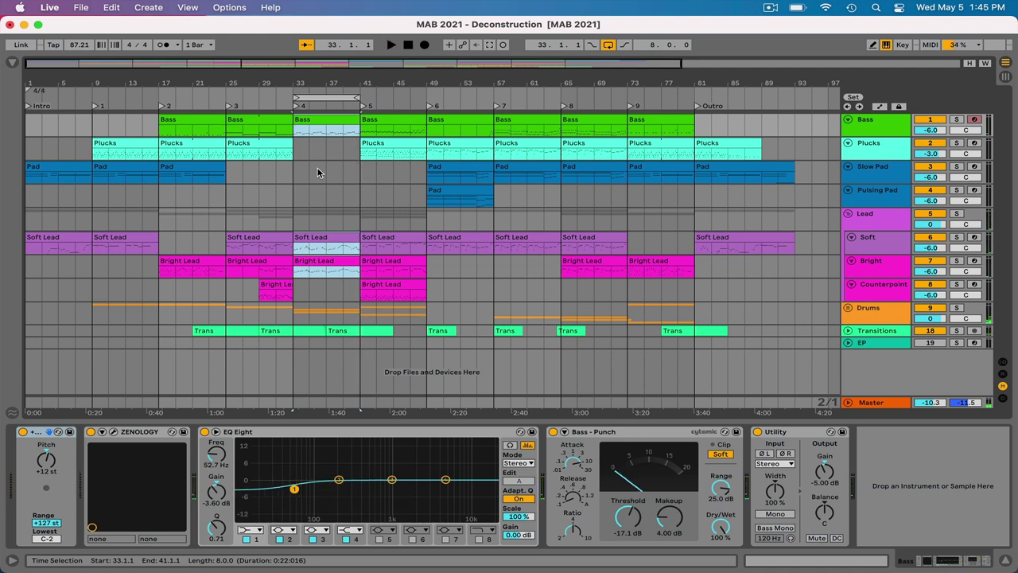
# - Move the loop to section 5, then play its Bass clip and examine the C#2 notes from bar 7
pyautogui.click(324, 98)
pyautogui.press('Up')
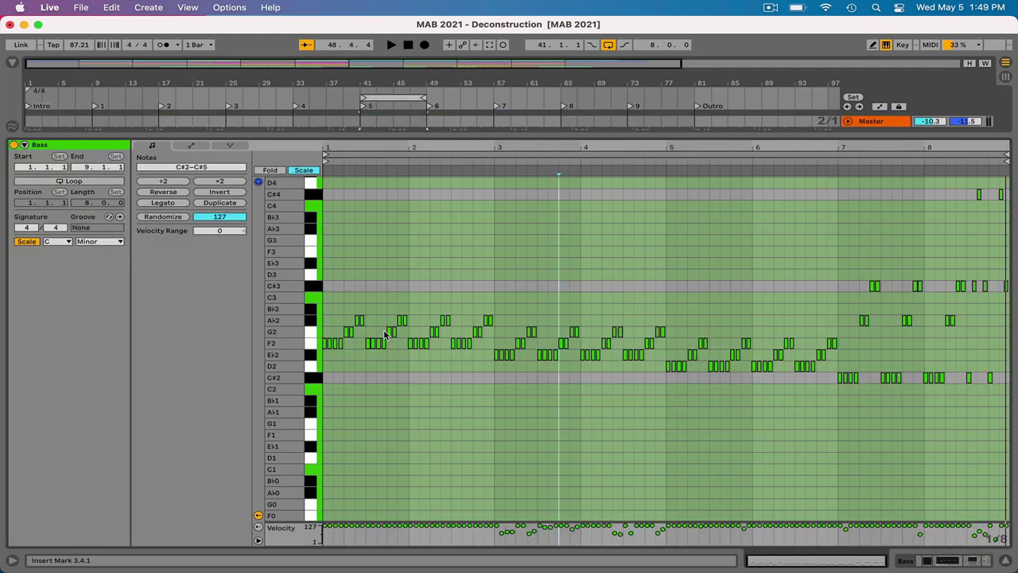
pyautogui.press('space')
pyautogui.click(845, 379)
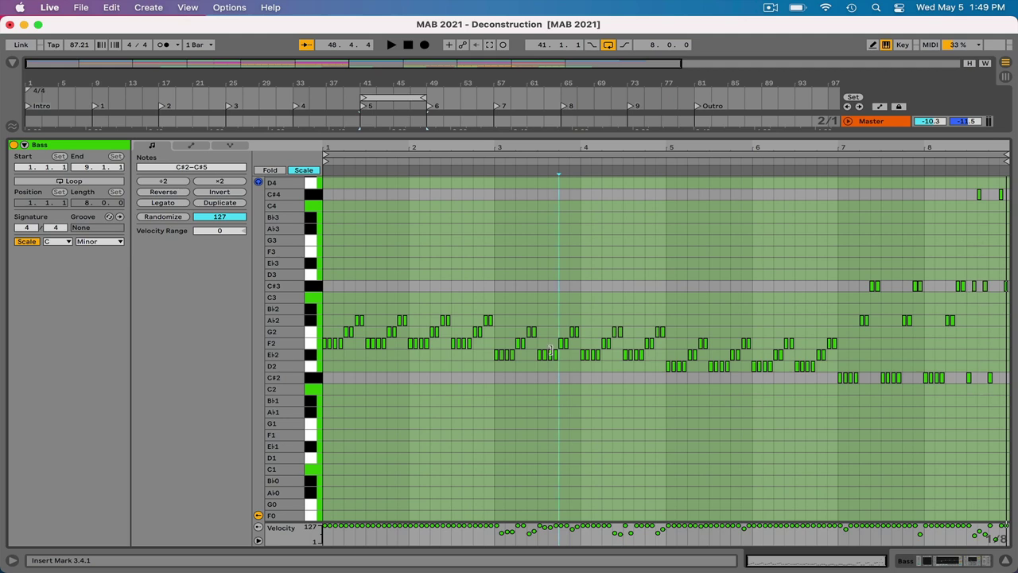
# - Open the notes of the Plucks clip in section 5 and listen to the part soloed
pyautogui.hotkey('shift', 'Tab')
pyautogui.click(406, 141)
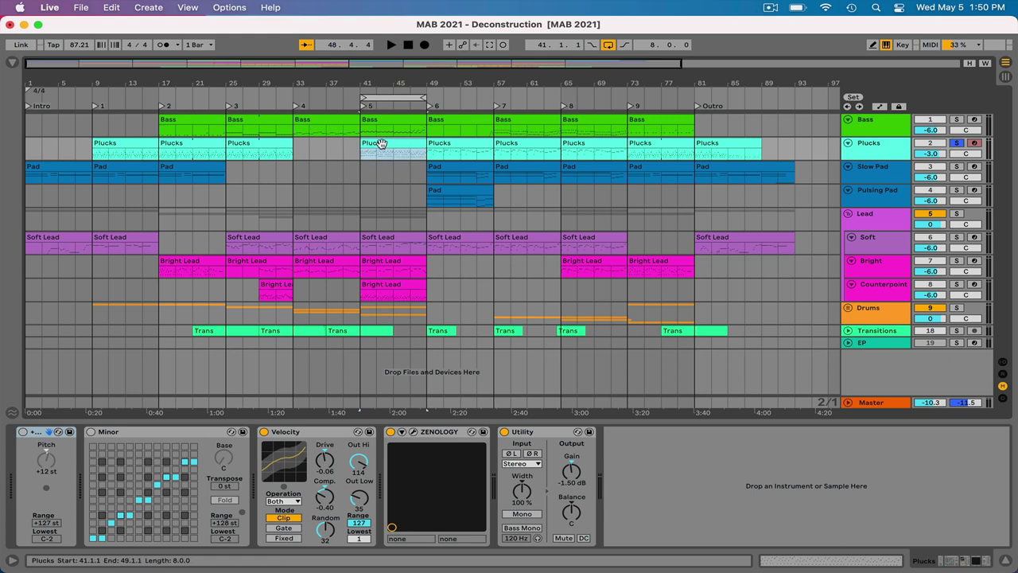
pyautogui.hotkey('shift', 'Tab')
pyautogui.press('space')
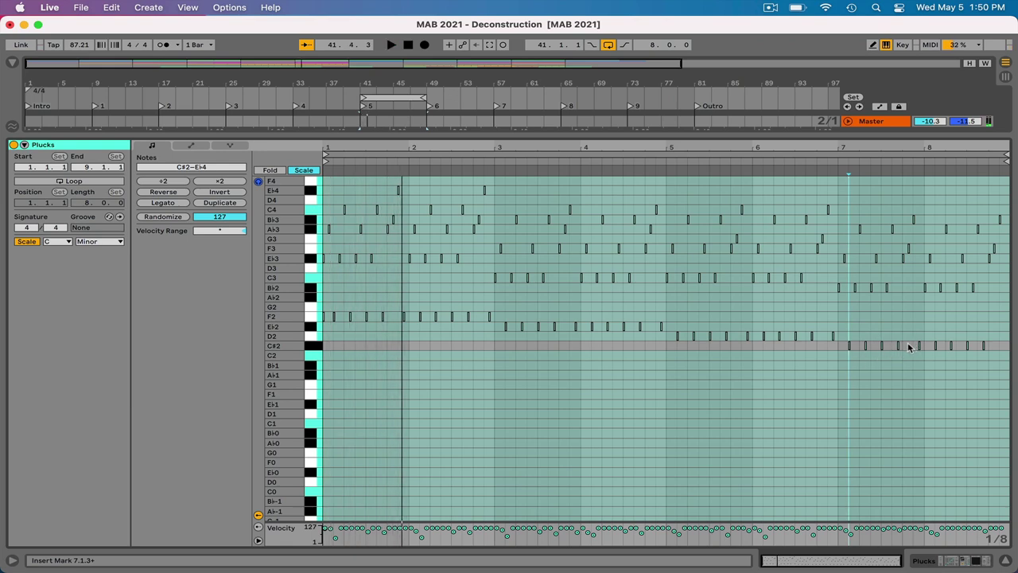
# - Show the Soft Lead, Bright Lead and Bass clips of section 5 together in the note editor and play them
pyautogui.hotkey('shift', 'Tab')
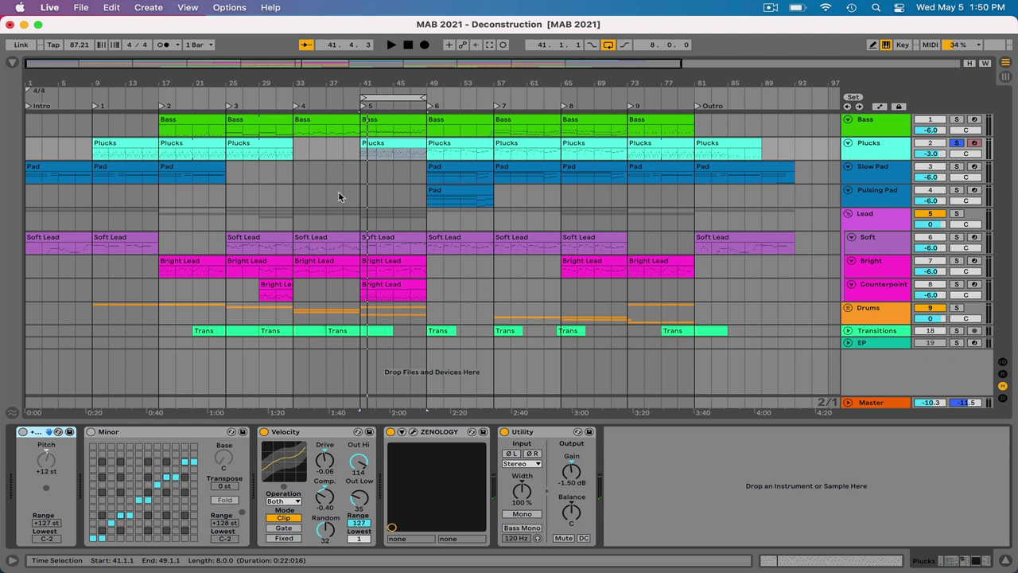
pyautogui.click(388, 240)
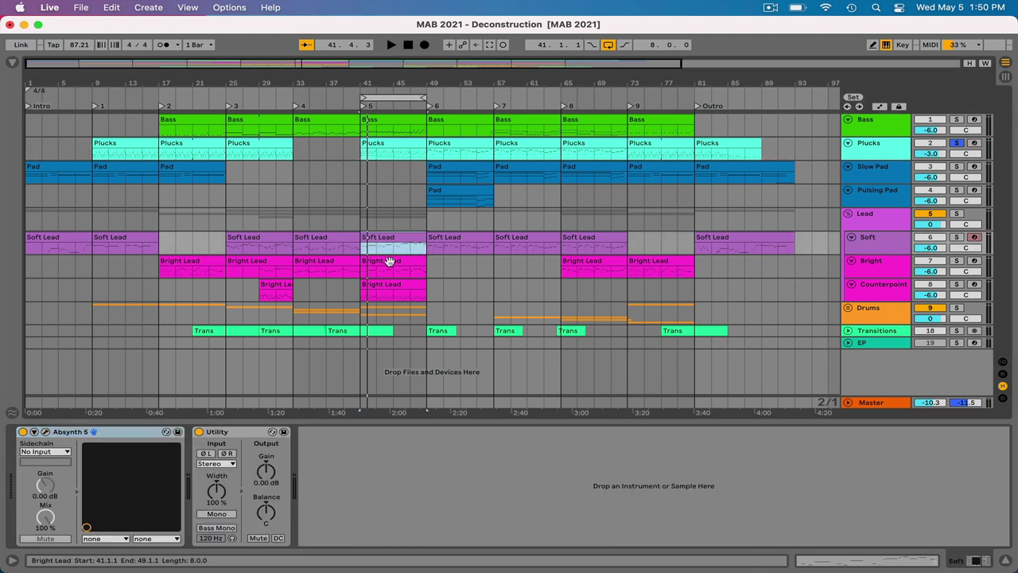
pyautogui.click(389, 260)
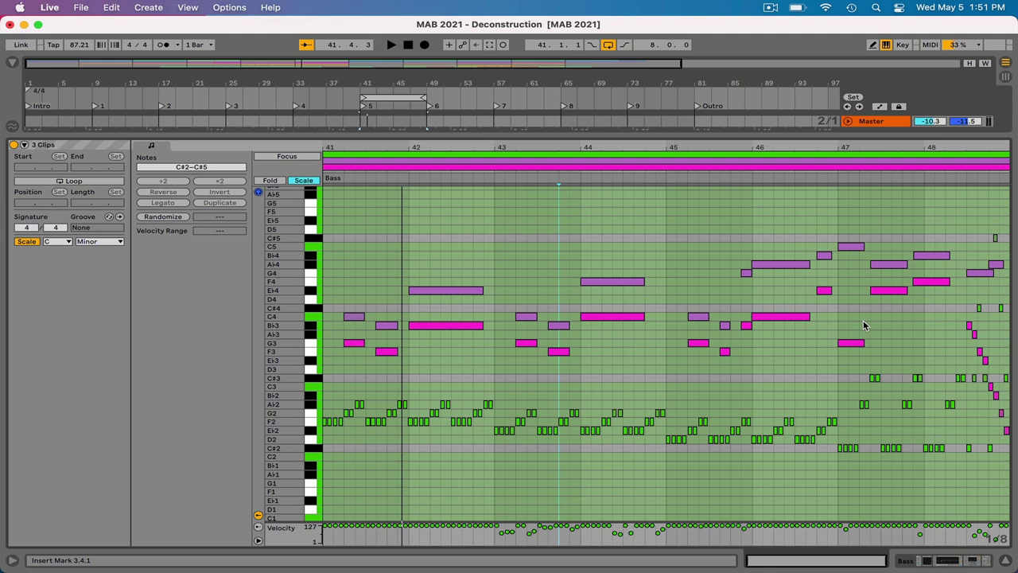
pyautogui.press('space')
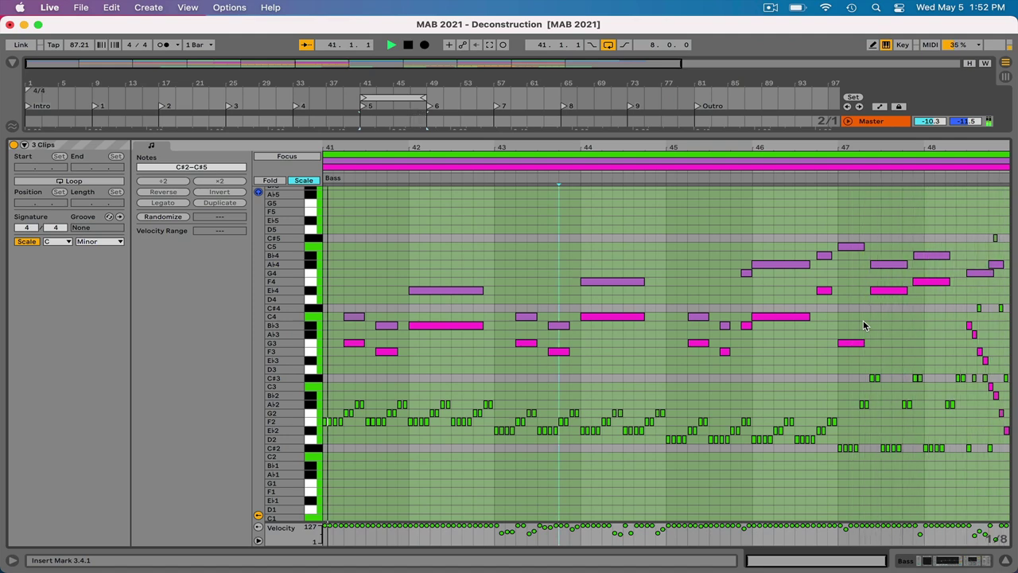
# - Return to the arrangement, unsolo all the tracks and play section 5 with the full mix
pyautogui.hotkey('shift', 'Tab')
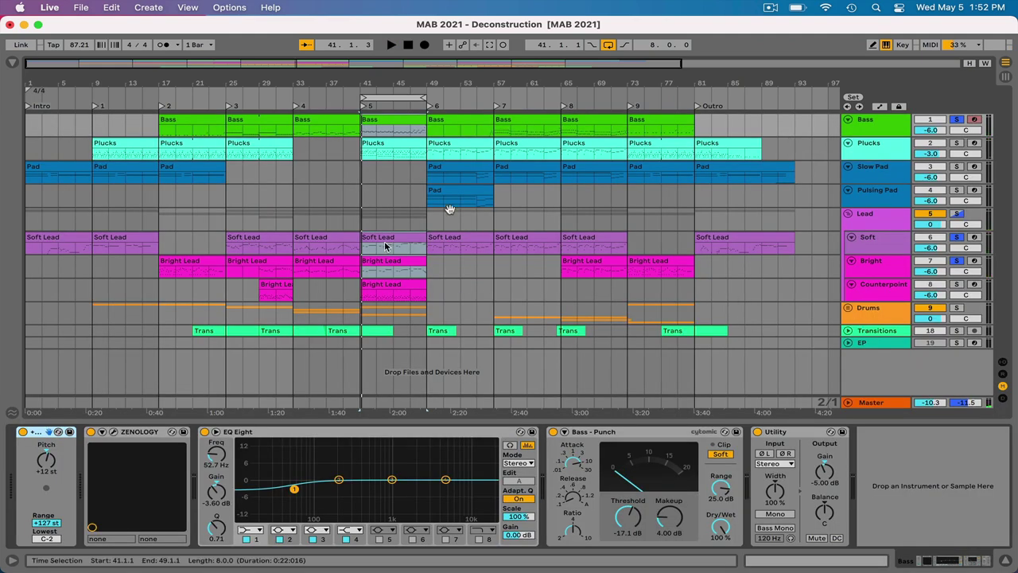
pyautogui.click(976, 118)
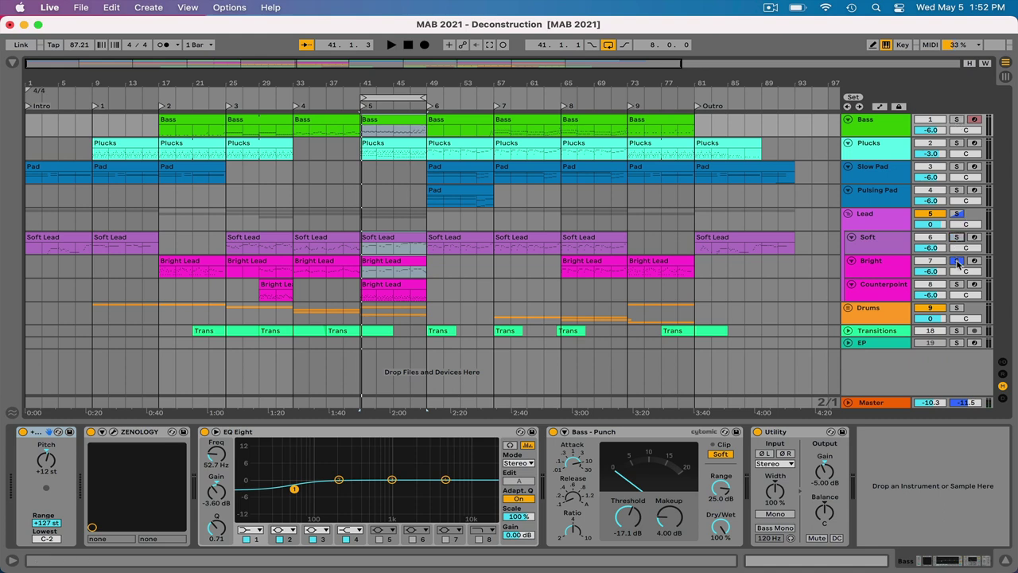
pyautogui.click(957, 261)
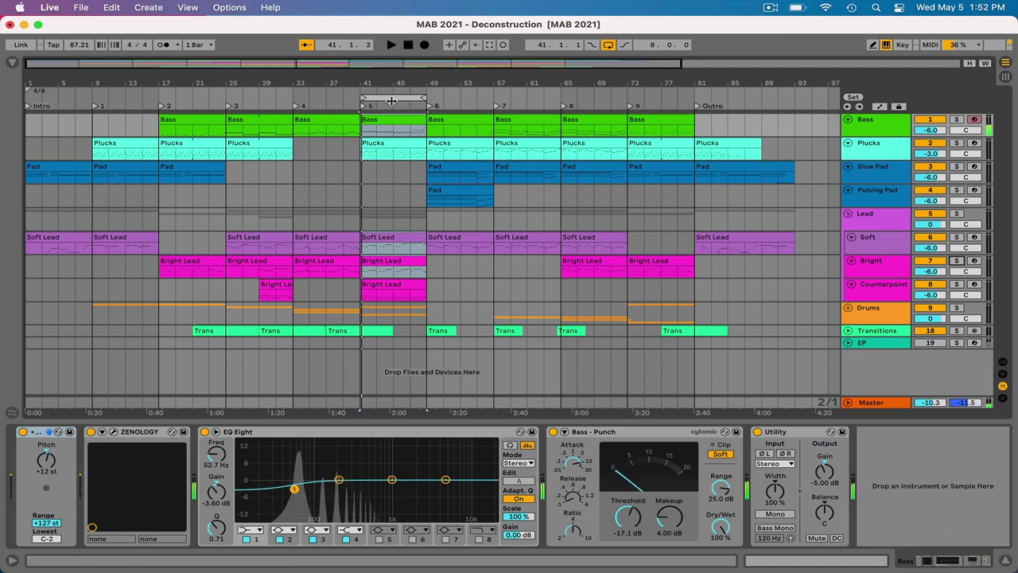
# - Move the loop to section 6, then show its Slow Pad and Soft Lead clips together in the note editor and play them
pyautogui.moveTo(392, 101); pyautogui.dragTo(457, 96)
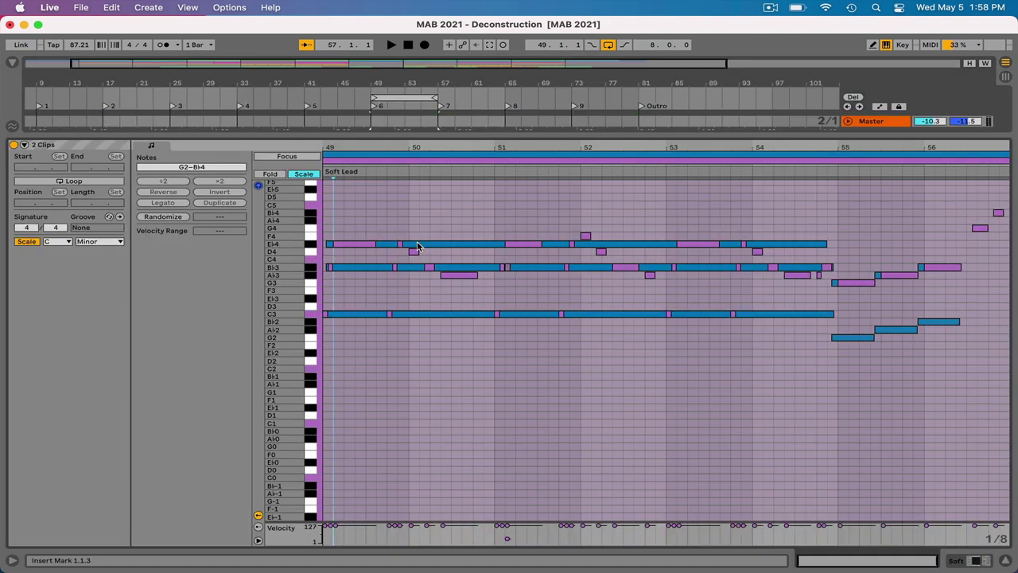
pyautogui.press('space')
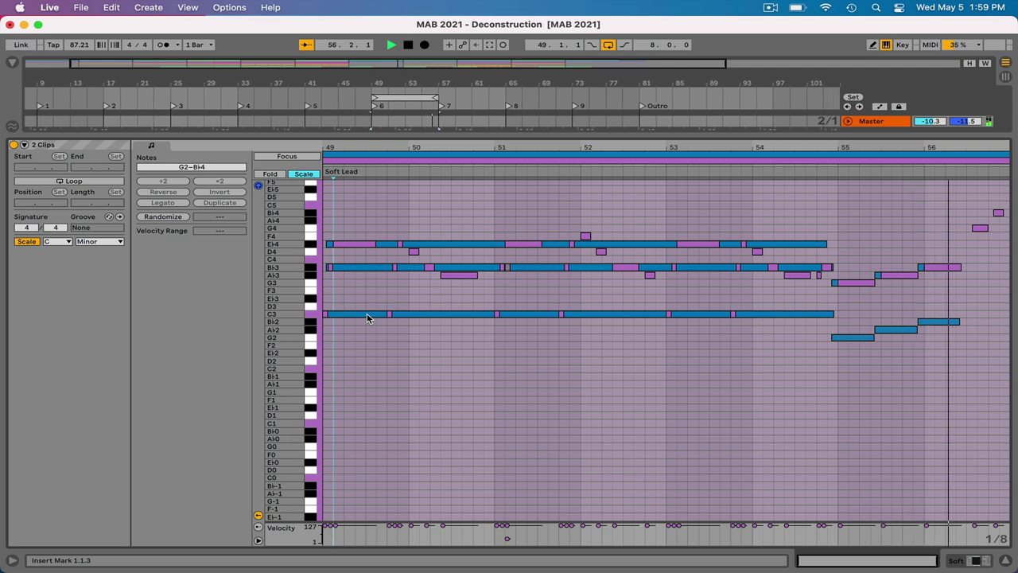
pyautogui.press('space')
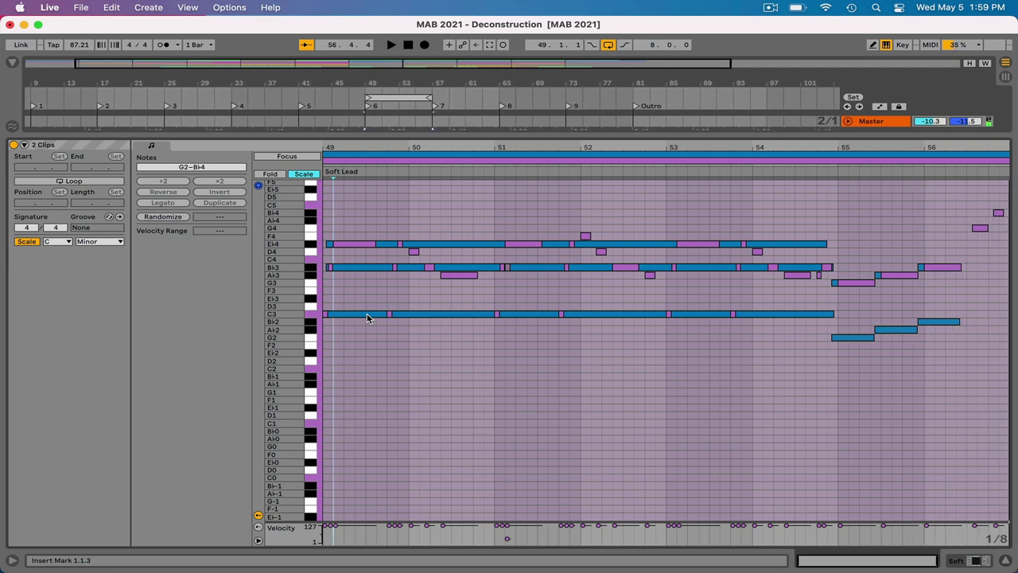
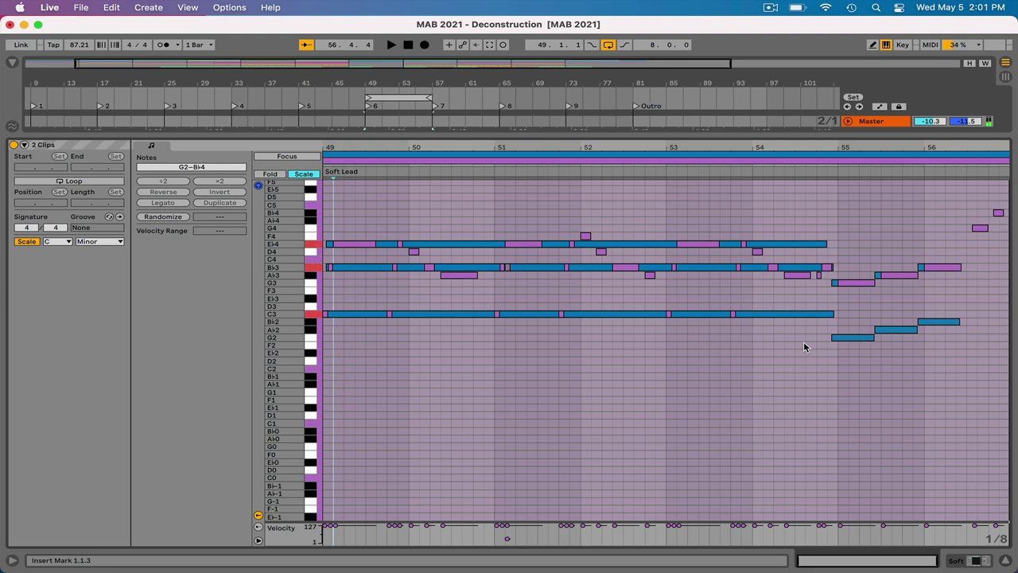
# - Return to the arrangement, check the Pulsing Pad clip of section 6, and play from bar 49 through section 7 with looping temporarily off
pyautogui.hotkey('shift', 'Tab')
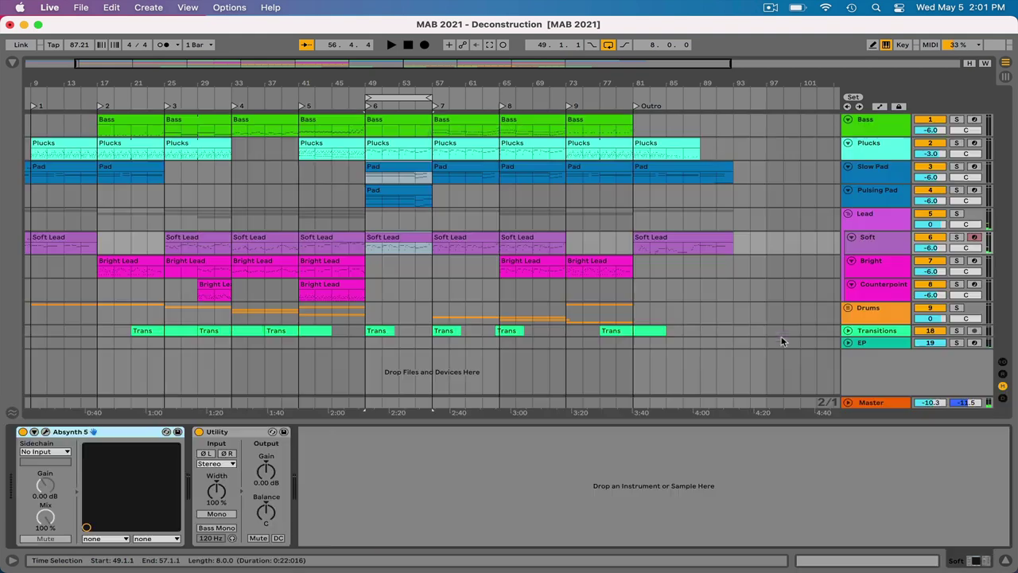
pyautogui.click(404, 192)
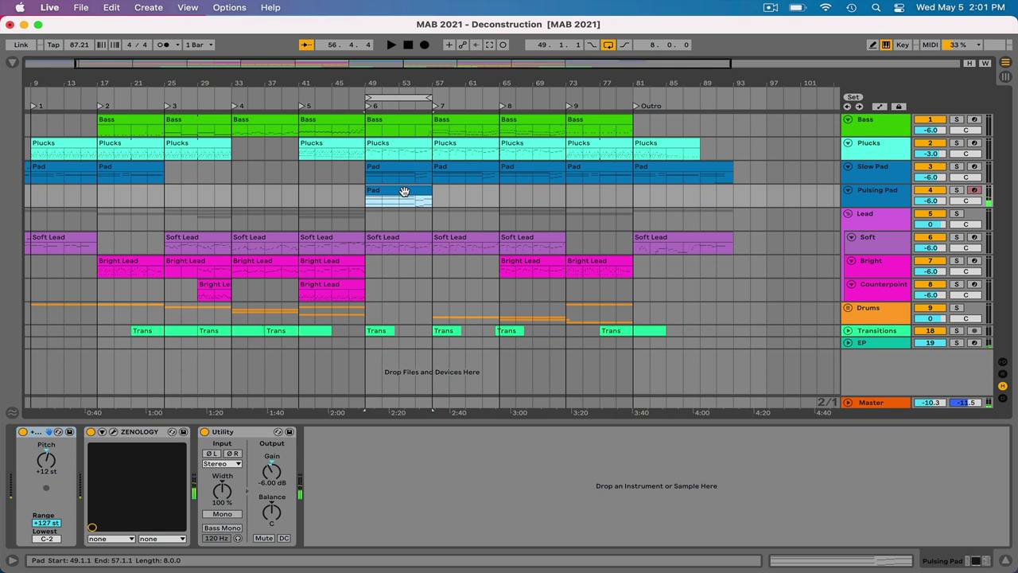
pyautogui.click(365, 215)
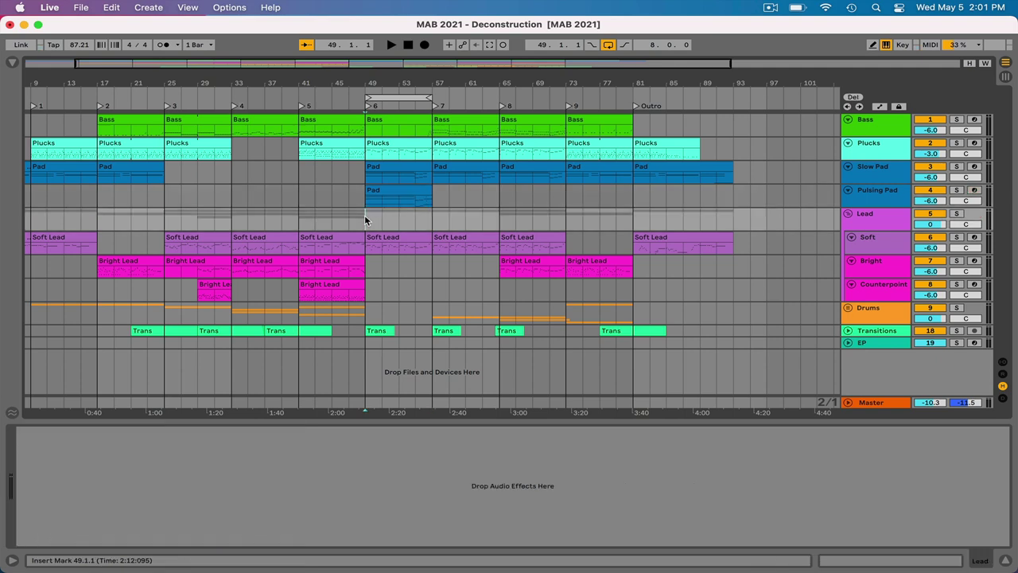
pyautogui.press('space')
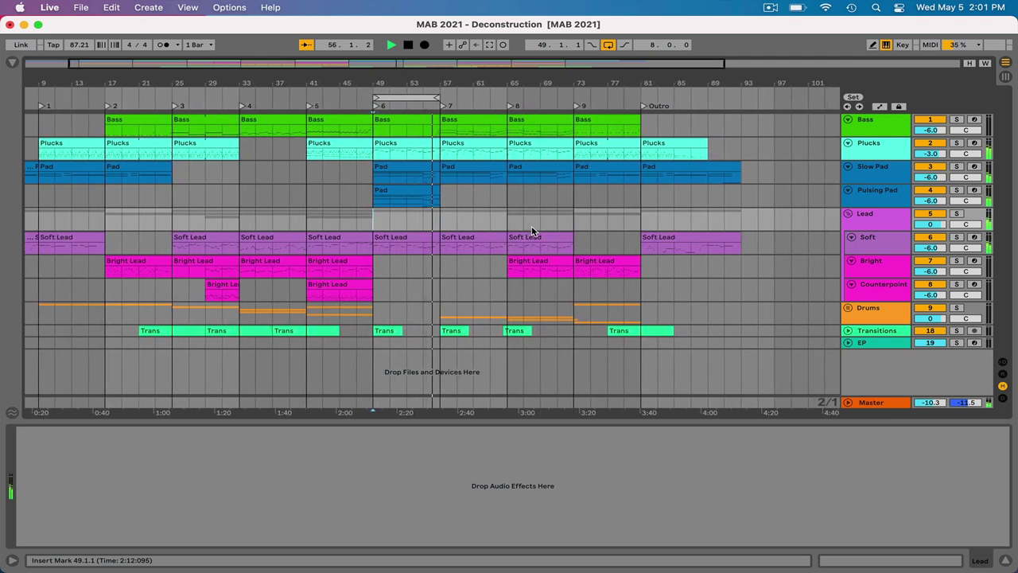
pyautogui.click(608, 45)
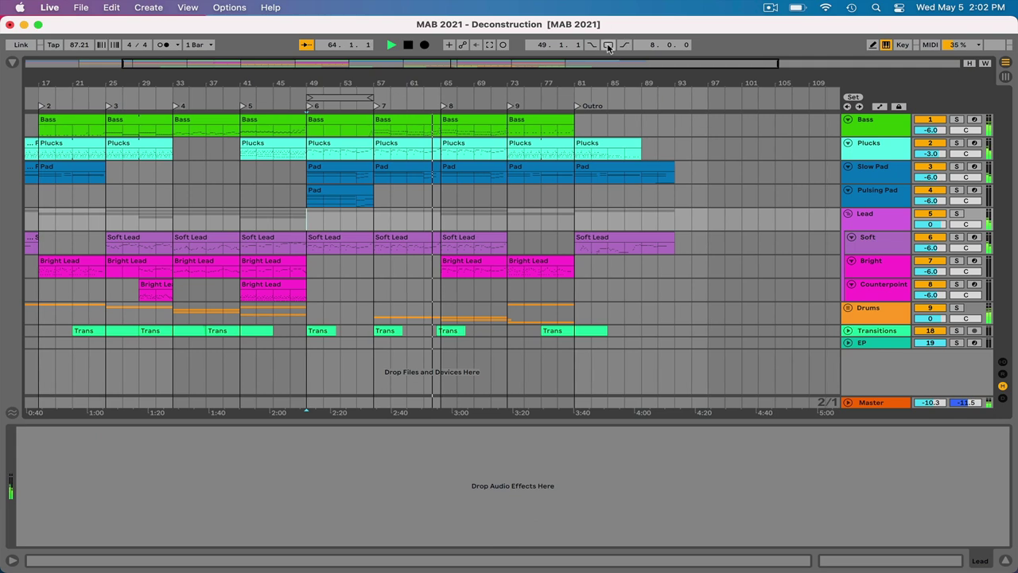
pyautogui.click(608, 46)
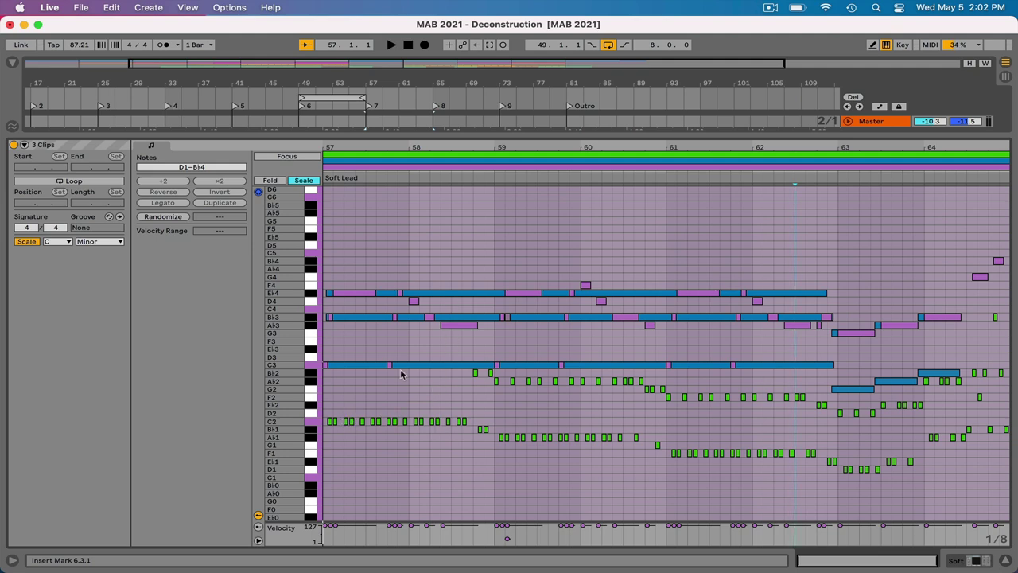
# - Bring the Bass clip of section 7 forward among the Slow Pad and Soft Lead notes and play the section
pyautogui.click(372, 157)
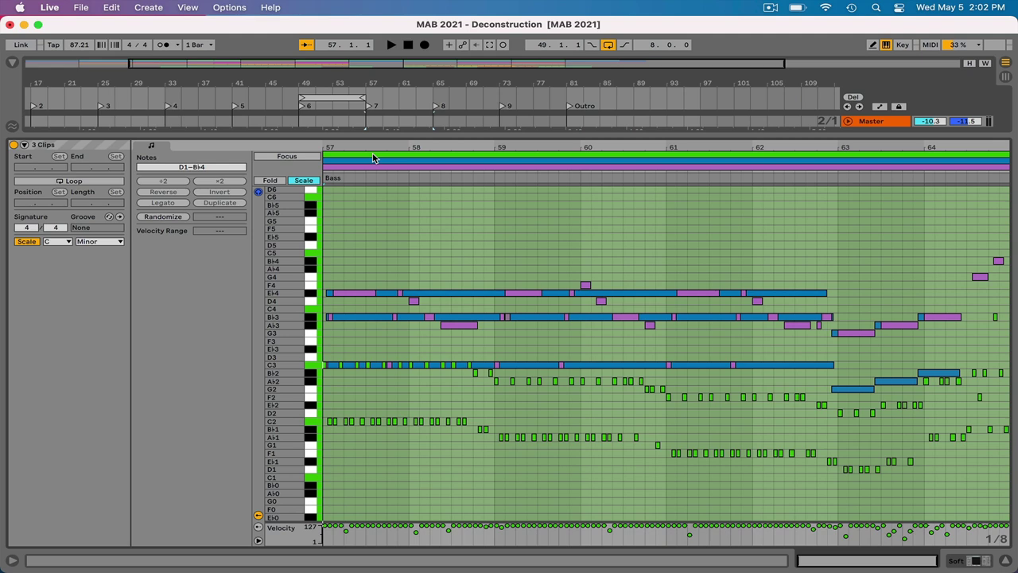
pyautogui.press('space')
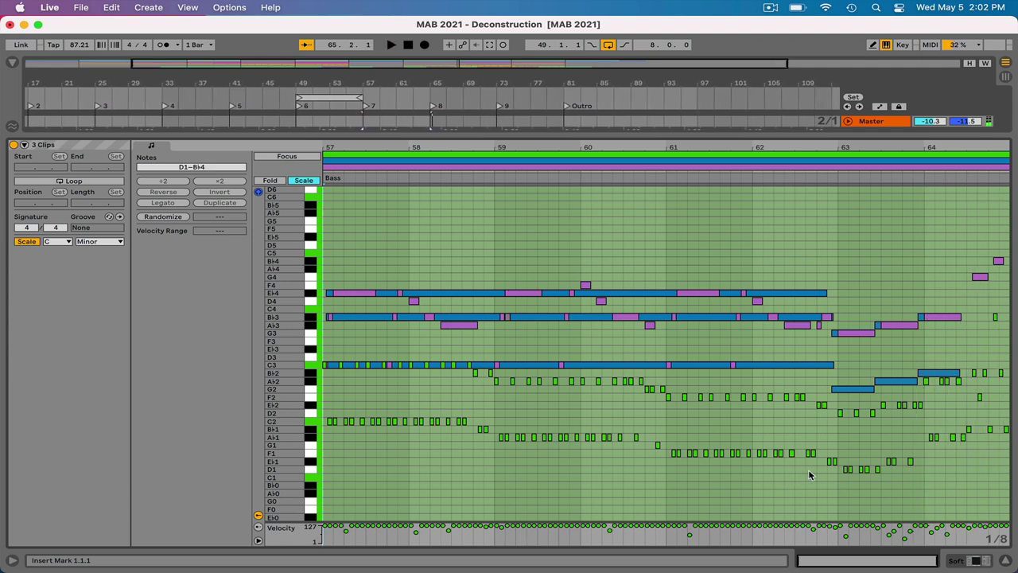
# - Return to the arrangement and play from bar 61 in section 7
pyautogui.hotkey('shift', 'Tab')
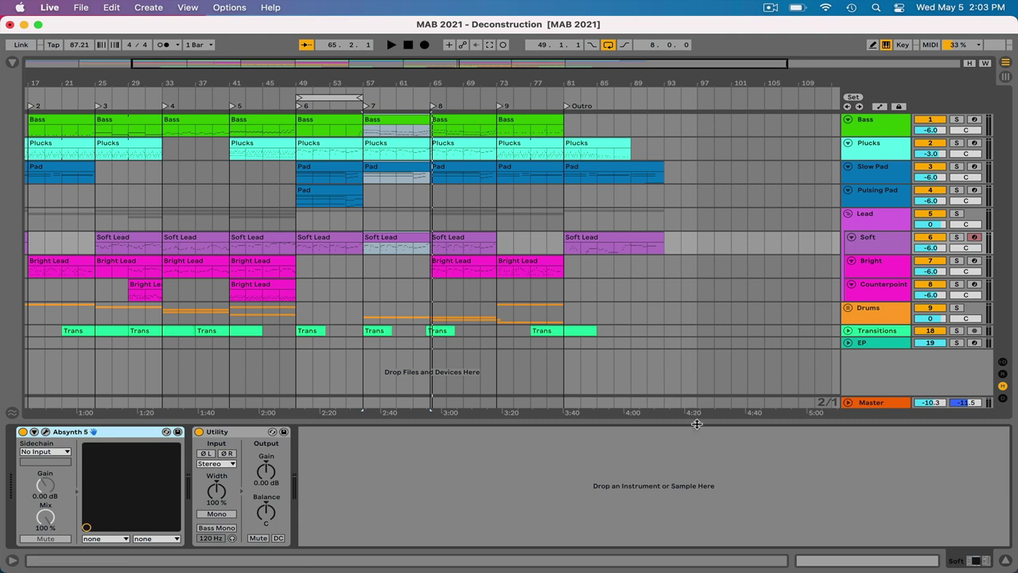
pyautogui.click(431, 205)
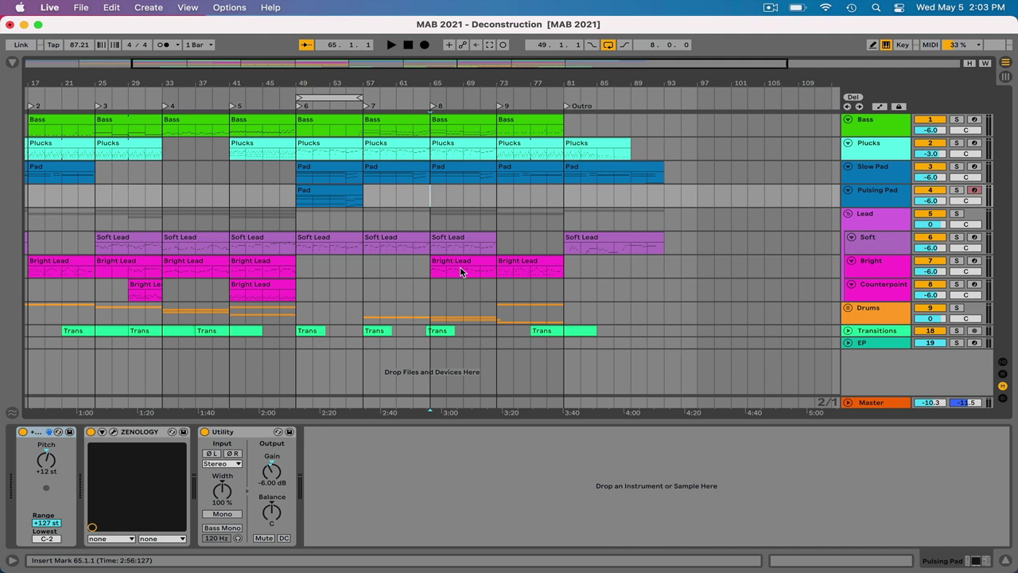
pyautogui.click(397, 272)
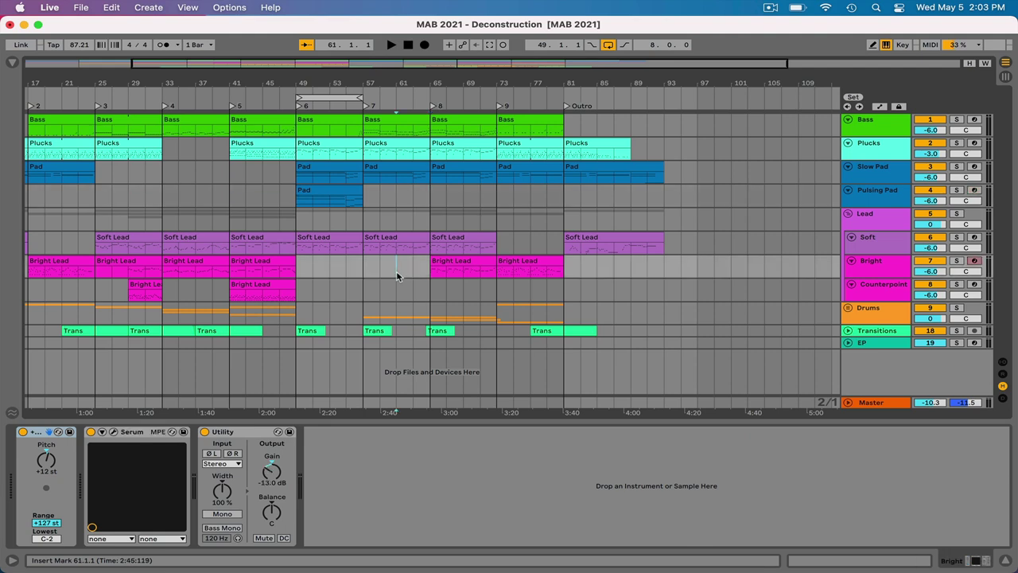
pyautogui.click(395, 95)
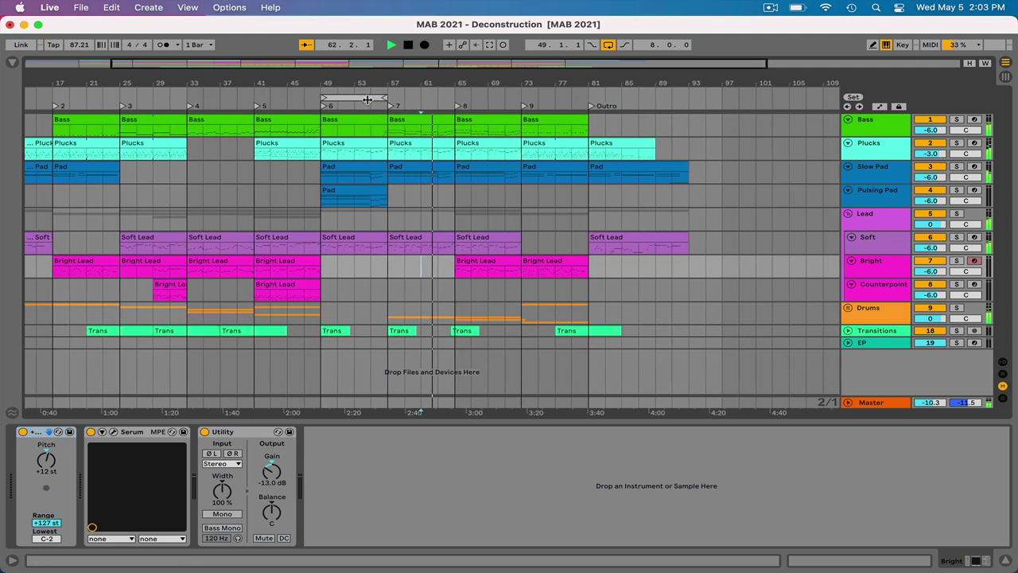
# - Move the loop to section 8 and play it with its Bright Lead clip selected
pyautogui.moveTo(368, 99); pyautogui.dragTo(507, 99)
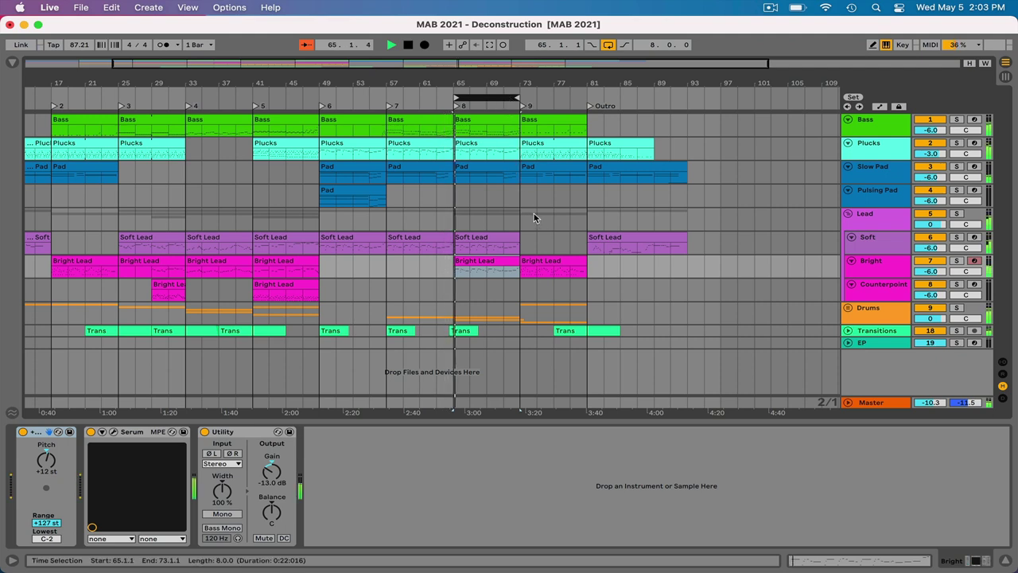
pyautogui.click(482, 262)
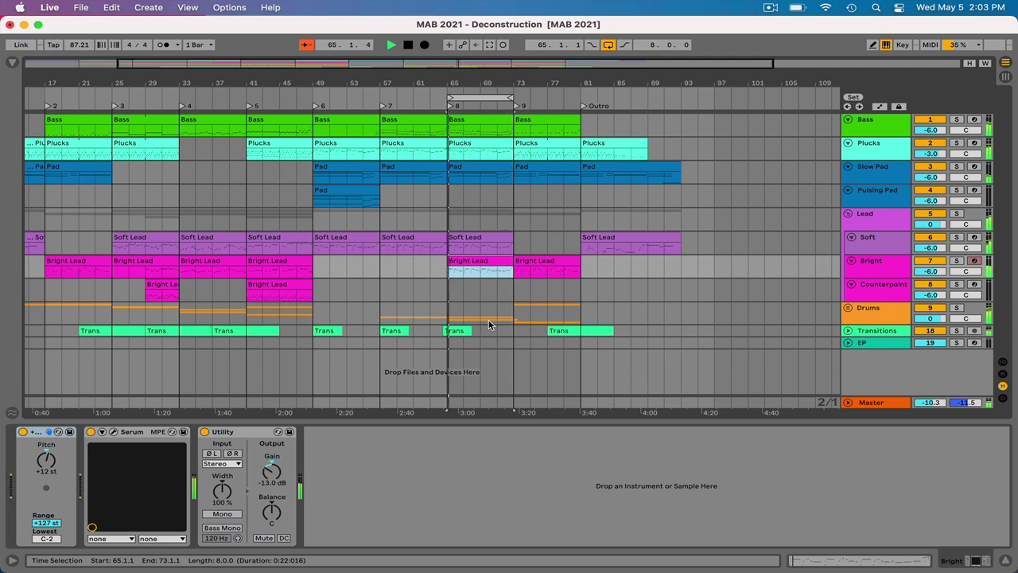
pyautogui.press('space')
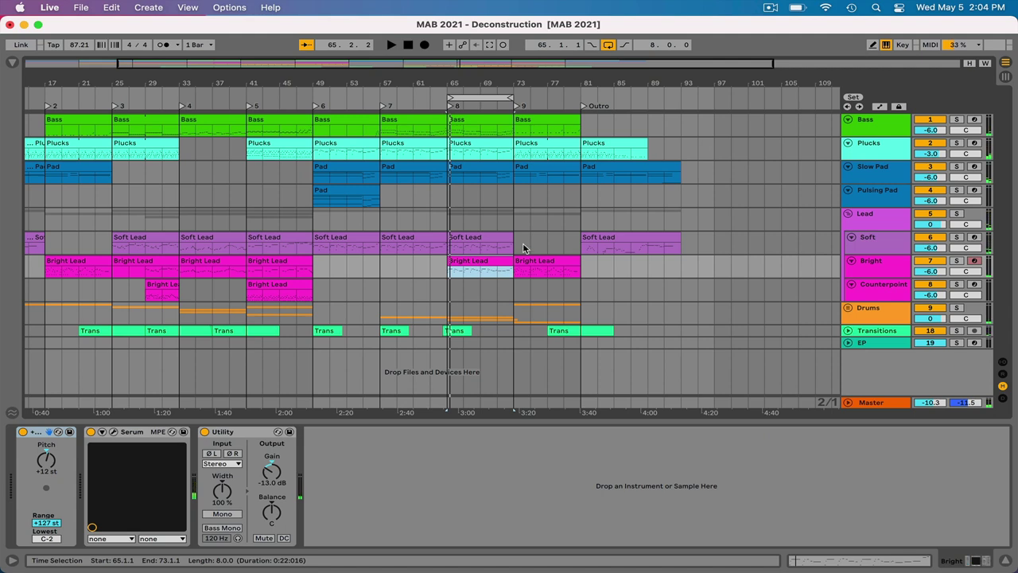
# - Place the playback start at bar 73 and play section 9 with all tracks
pyautogui.press('Right')
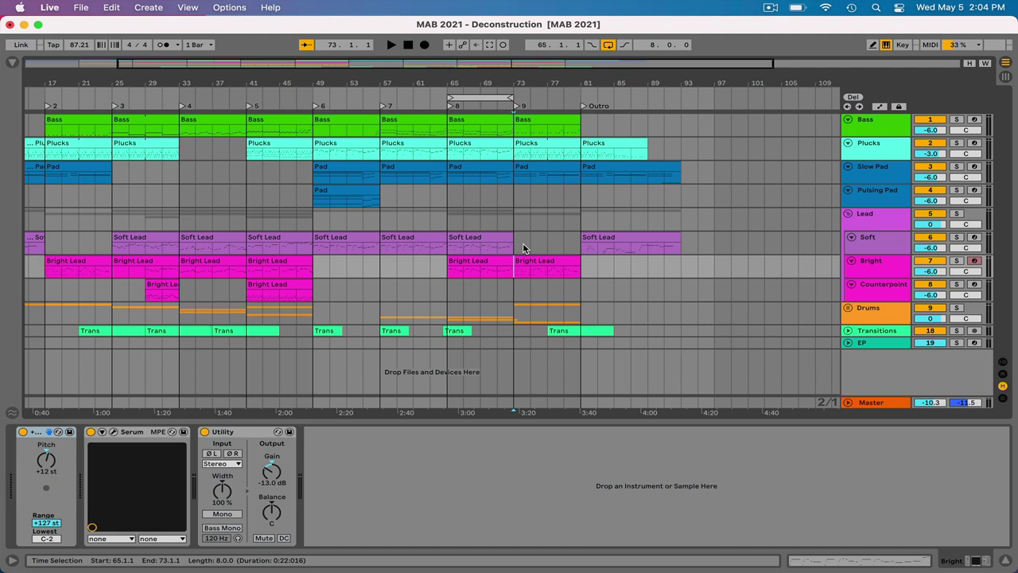
pyautogui.click(523, 132)
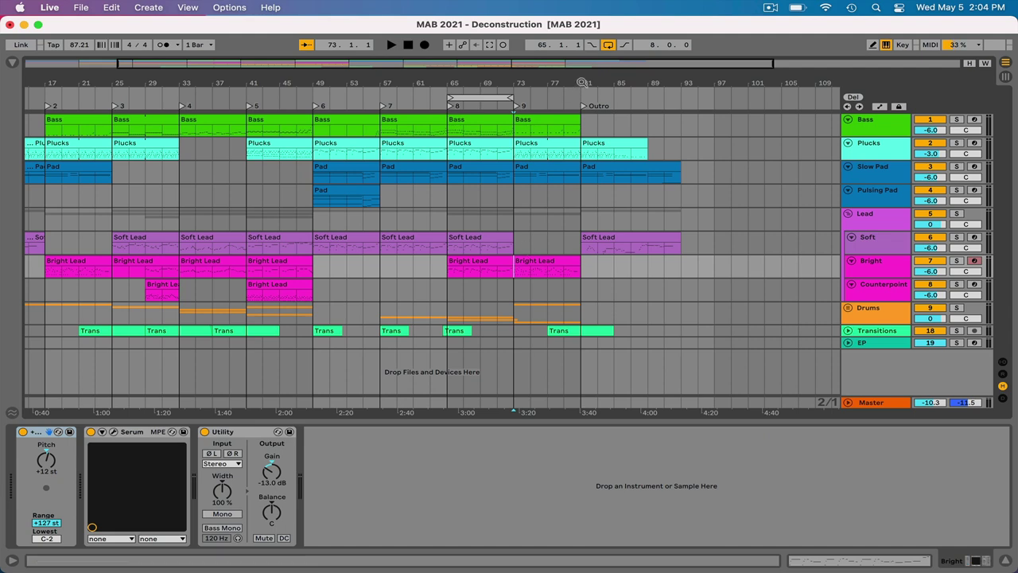
pyautogui.press('space')
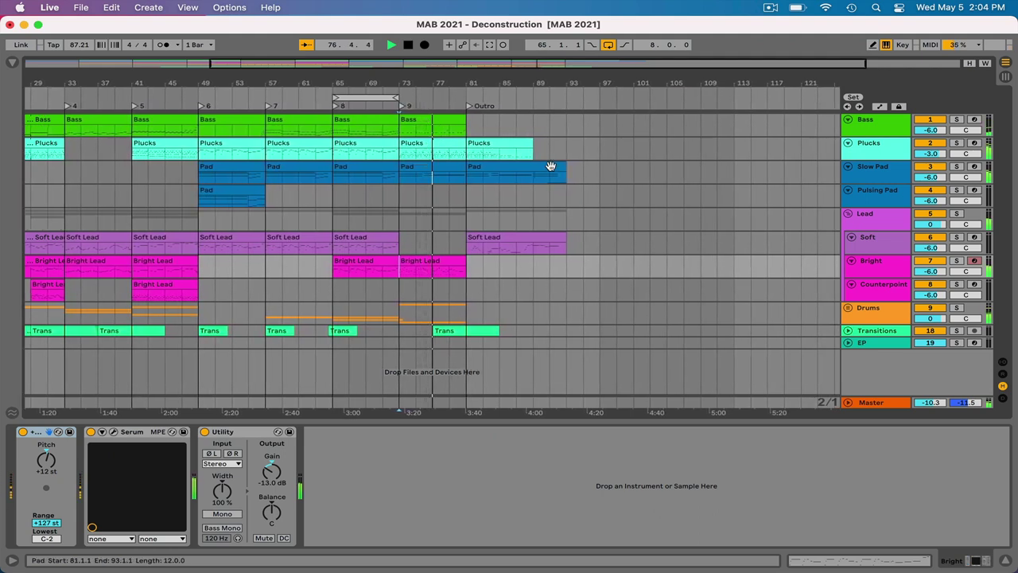
# - Examine the notes of the Slow Pad and Bright Lead clips in section 9 during playback, then return to the arrangement
pyautogui.click(440, 167)
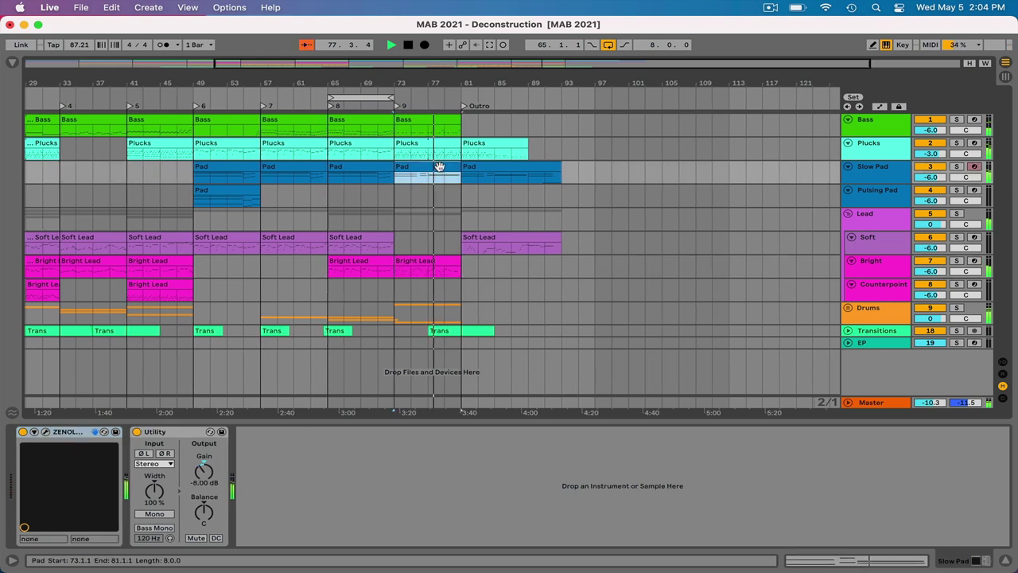
pyautogui.doubleClick(440, 167)
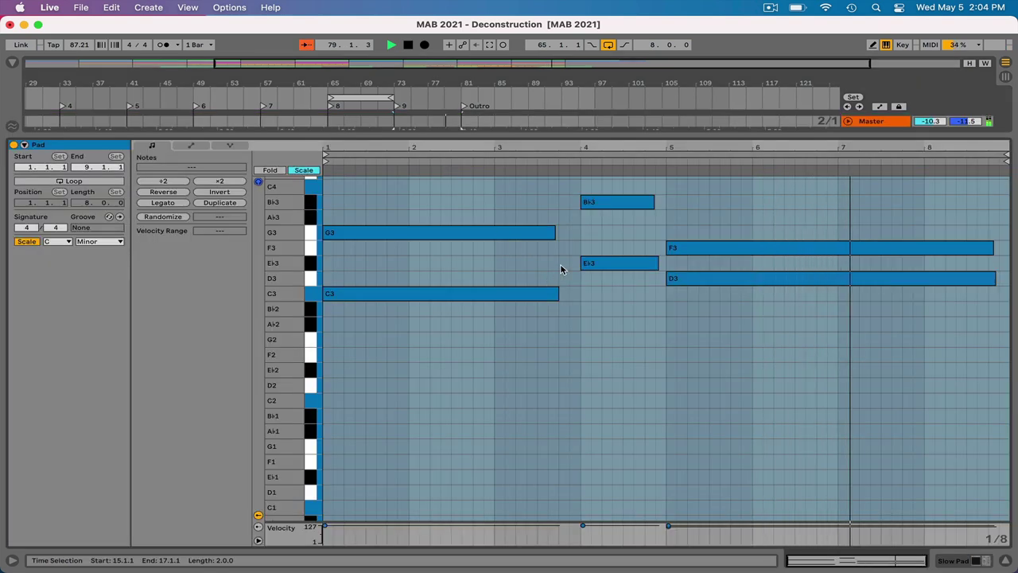
pyautogui.hotkey('shift', 'Tab')
pyautogui.click(441, 266)
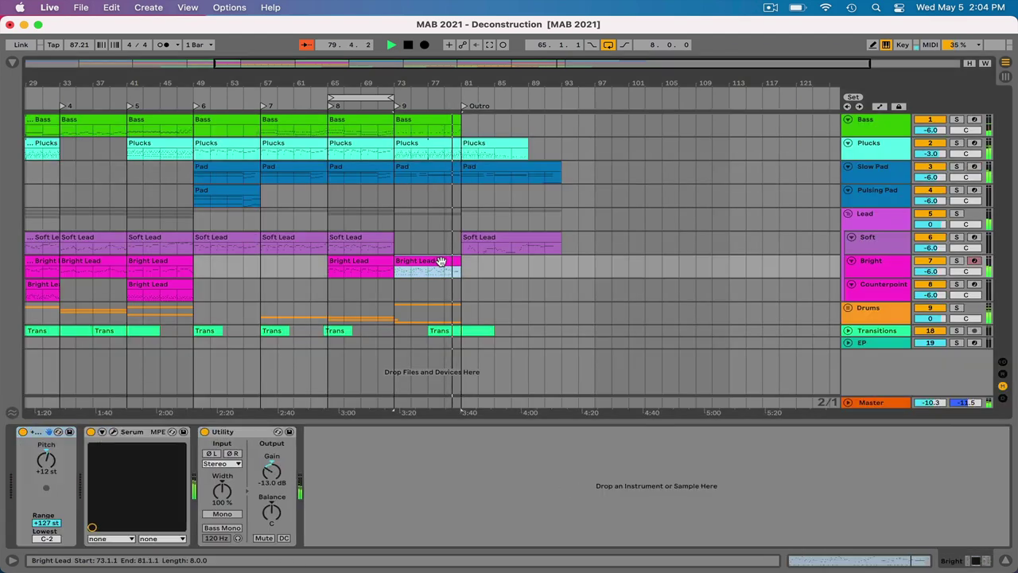
pyautogui.doubleClick(442, 266)
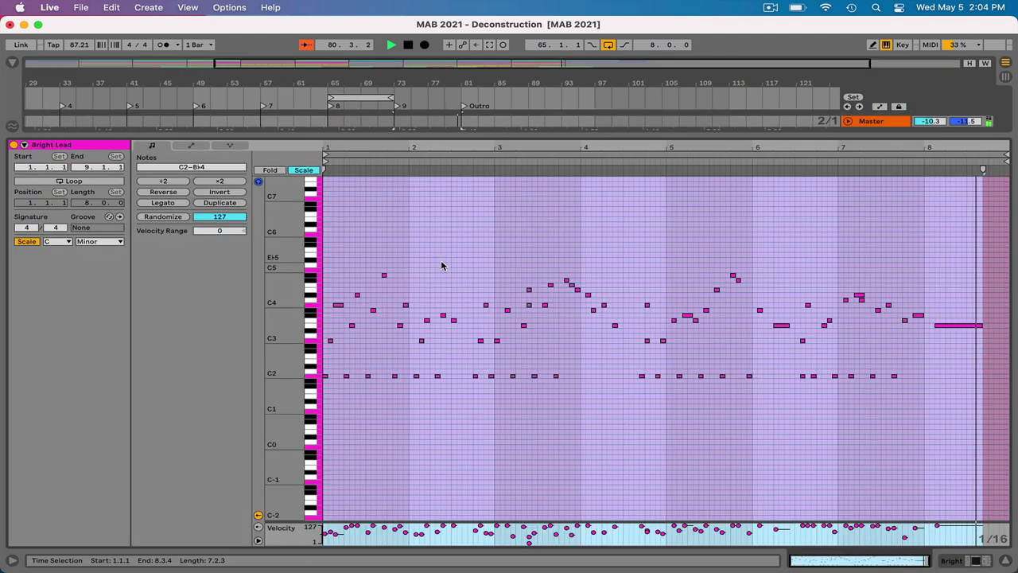
pyautogui.hotkey('shift', 'Tab')
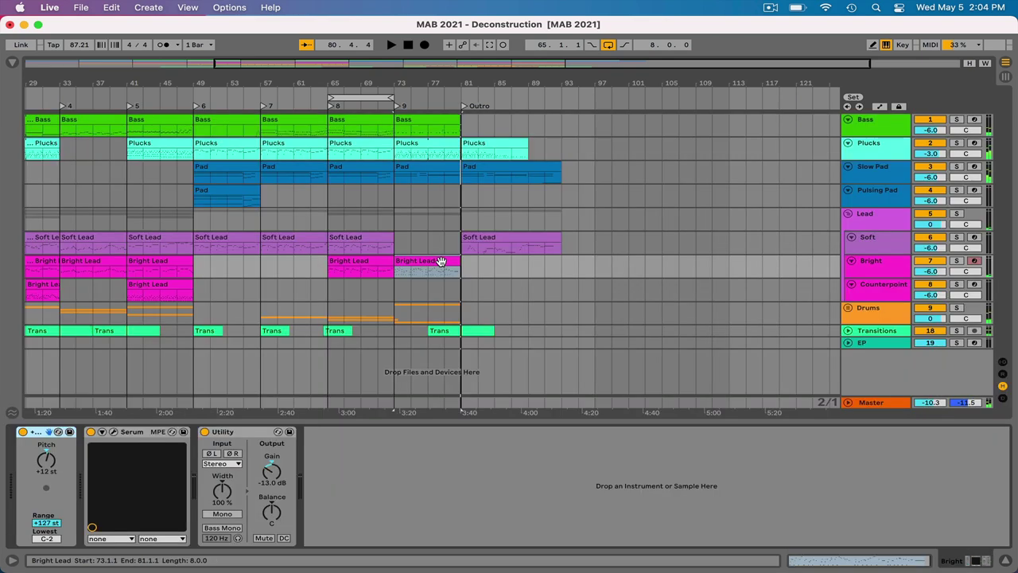
# - Show the whole arrangement, then open the Outro's Plucks clip and examine its notes
pyautogui.press('-')
pyautogui.hscroll(-3, 428, 189)
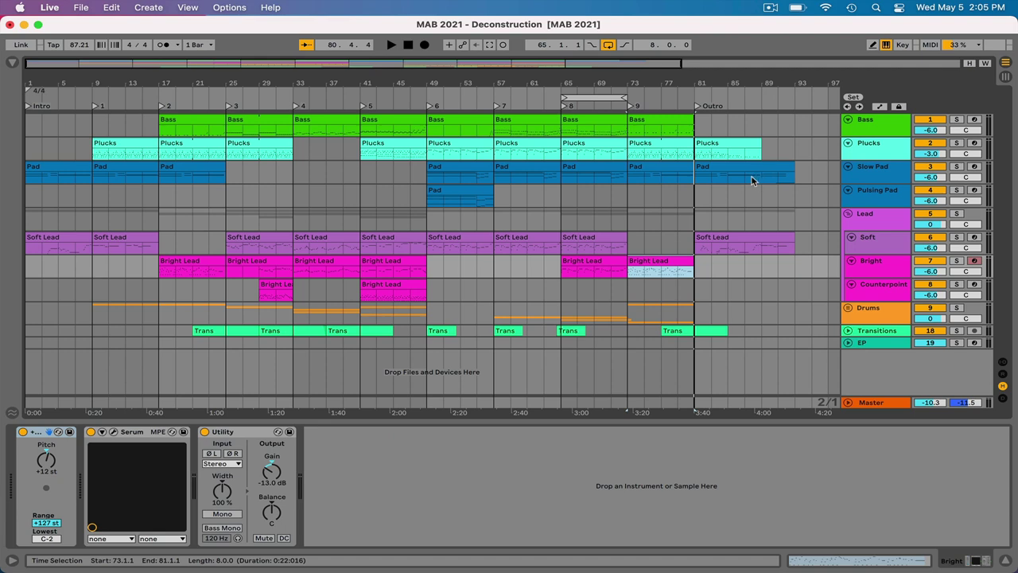
pyautogui.doubleClick(712, 146)
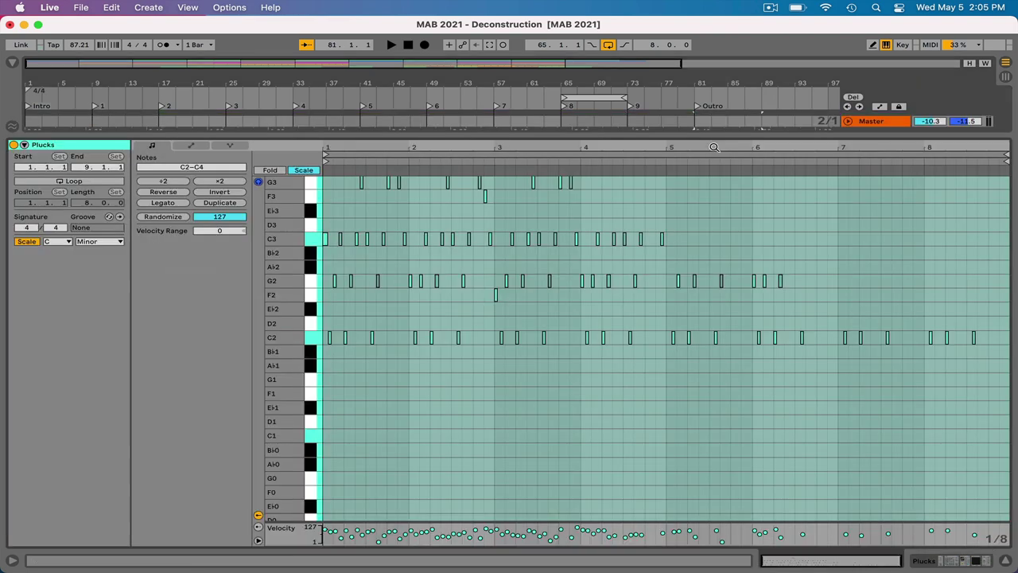
pyautogui.scroll(3, 470, 295)
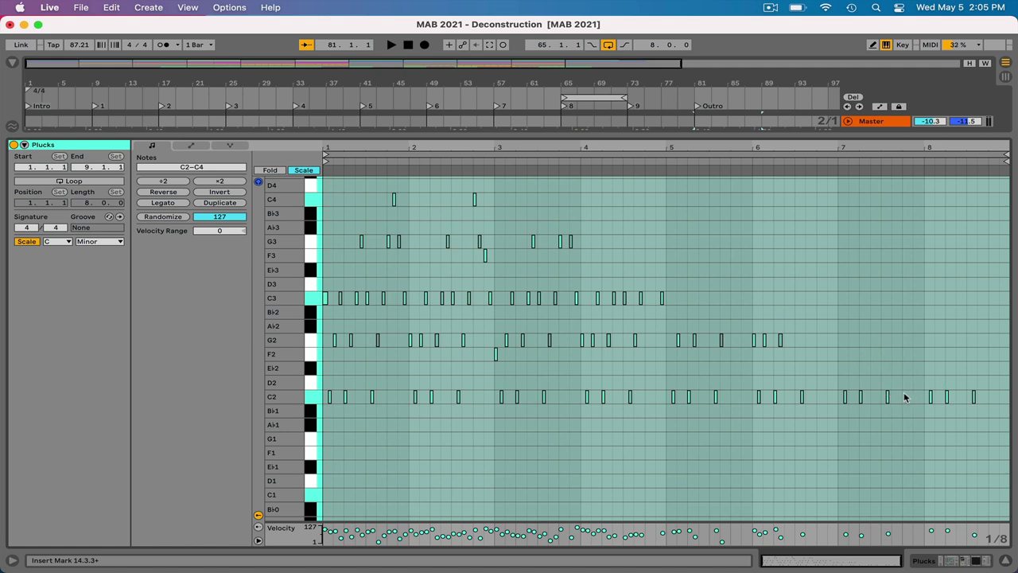
# - Open the Outro's Slow Pad clip and examine its notes, including the low C1
pyautogui.hotkey('shift', 'Tab')
pyautogui.click(722, 178)
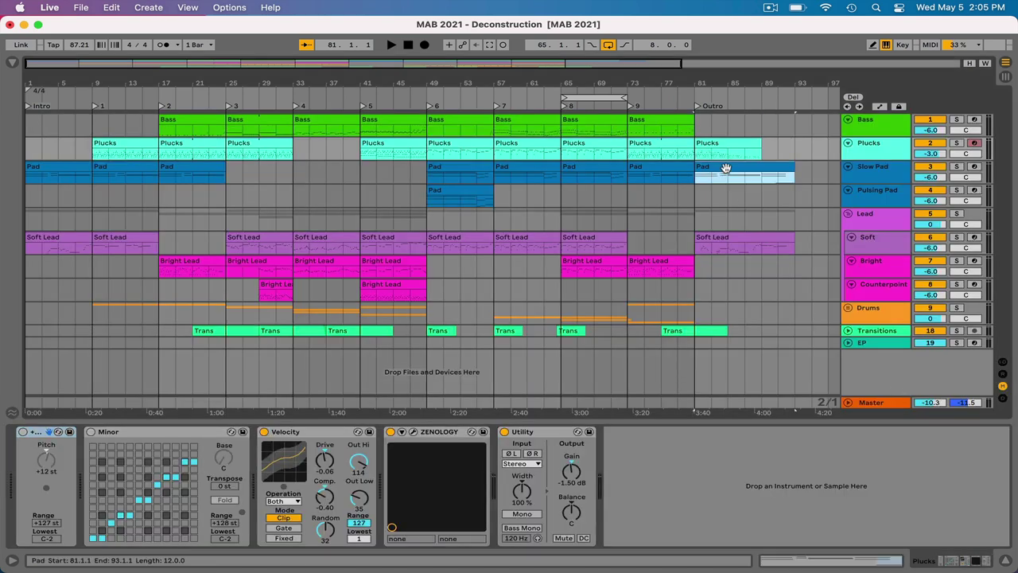
pyautogui.hotkey('shift', 'Tab')
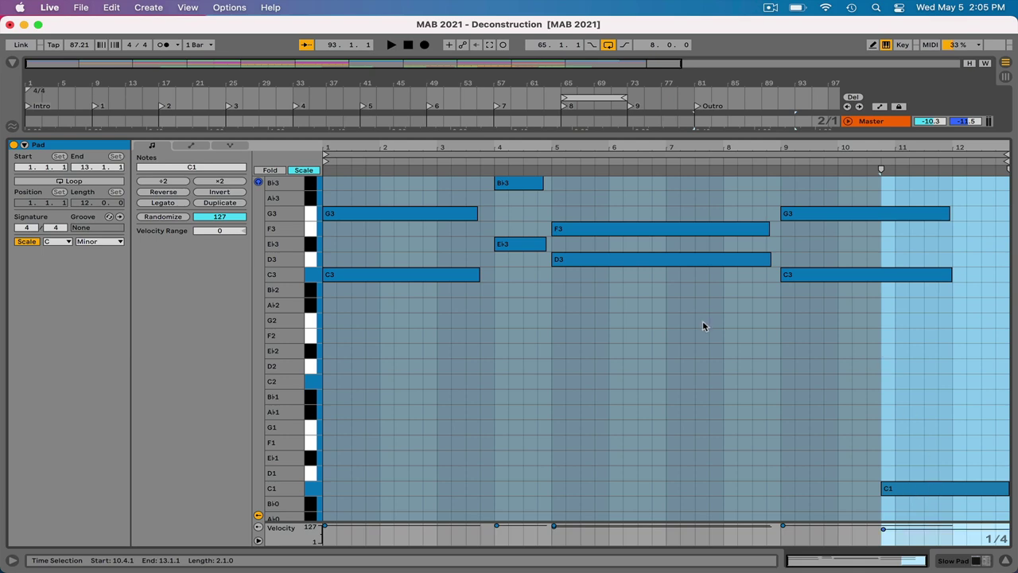
# - Examine the notes of the Outro's Soft Lead clip, then return to the arrangement
pyautogui.hotkey('shift', 'Tab')
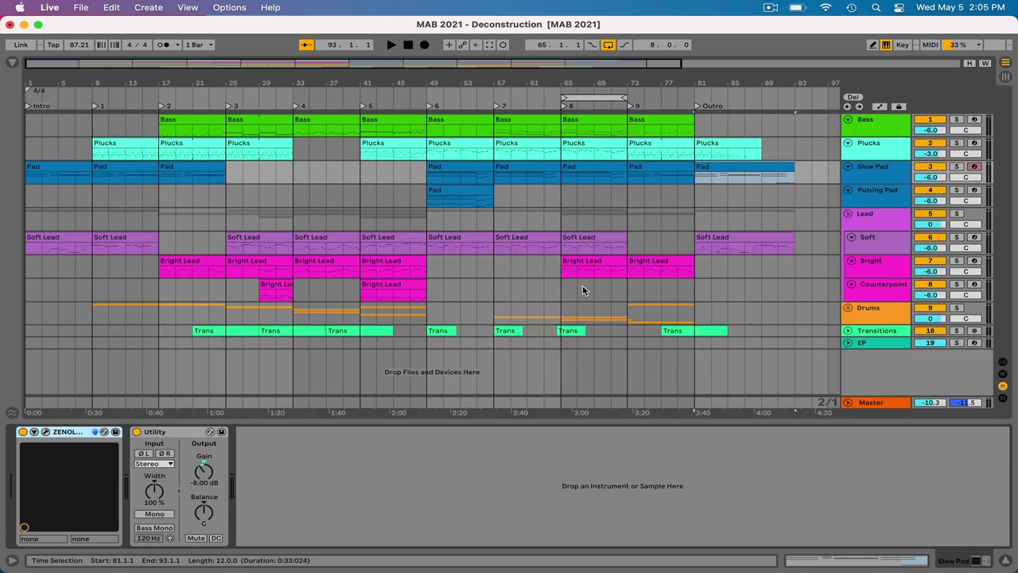
pyautogui.click(716, 237)
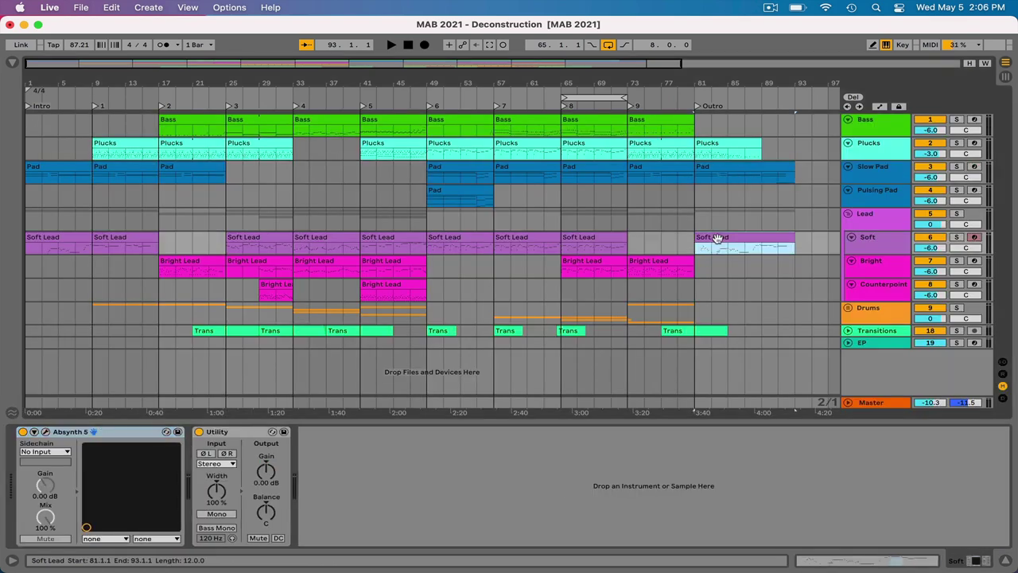
pyautogui.doubleClick(716, 237)
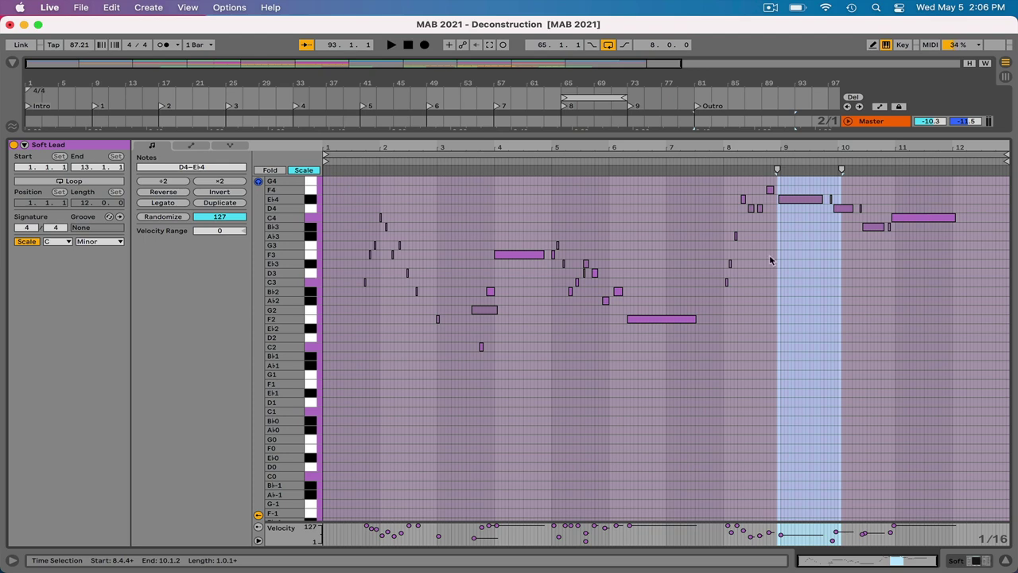
pyautogui.hotkey('shift', 'Tab')
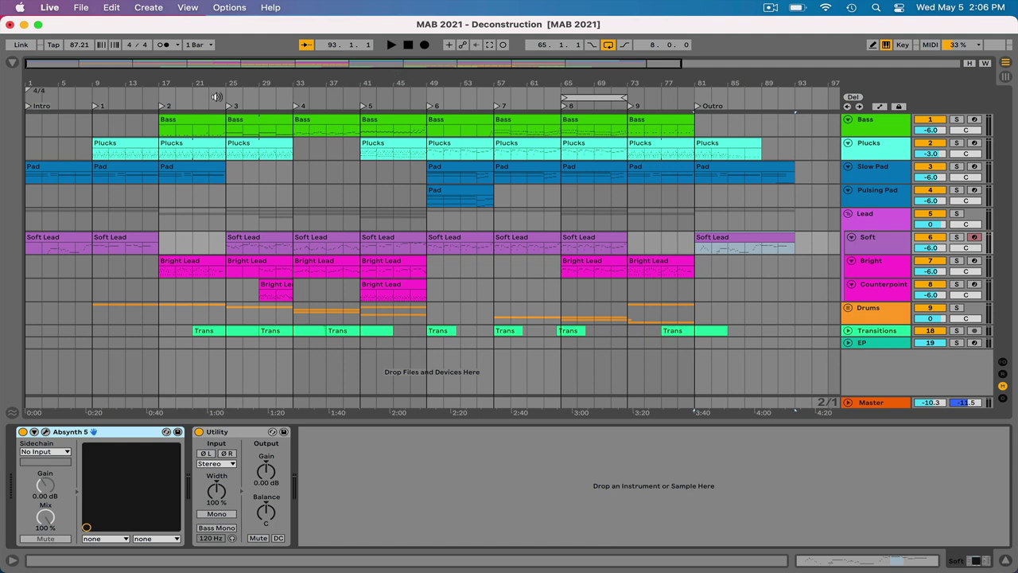
# - Examine section 1's Plucks notes on their own, then together with the Slow Pad clip in the same section
pyautogui.doubleClick(128, 144)
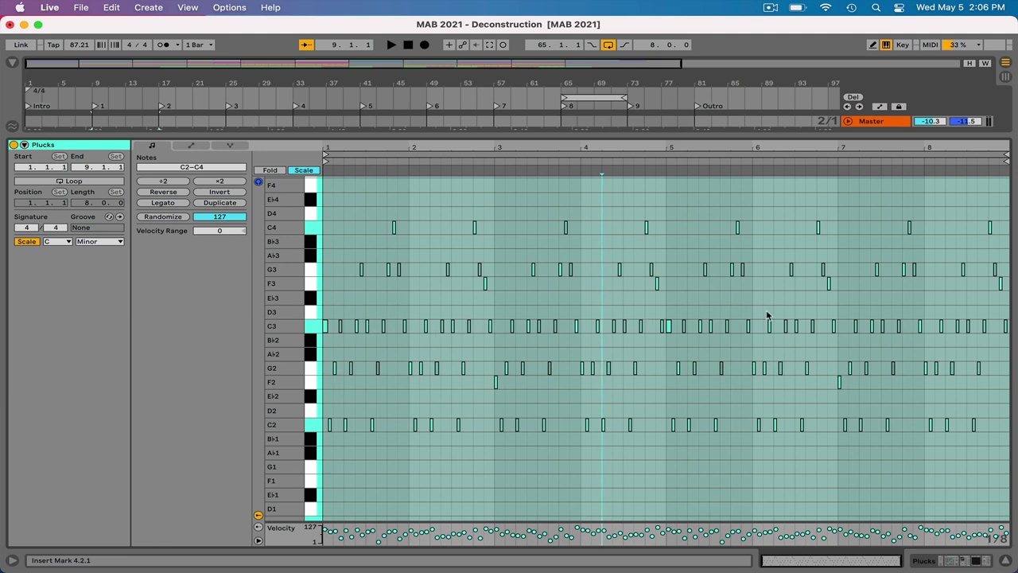
pyautogui.hotkey('shift', 'Tab')
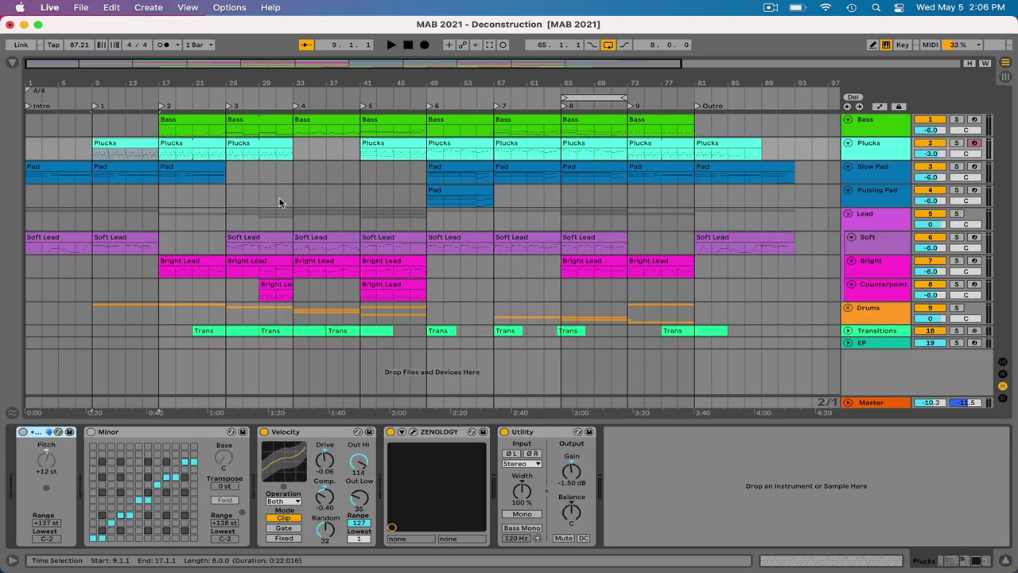
pyautogui.click(132, 168)
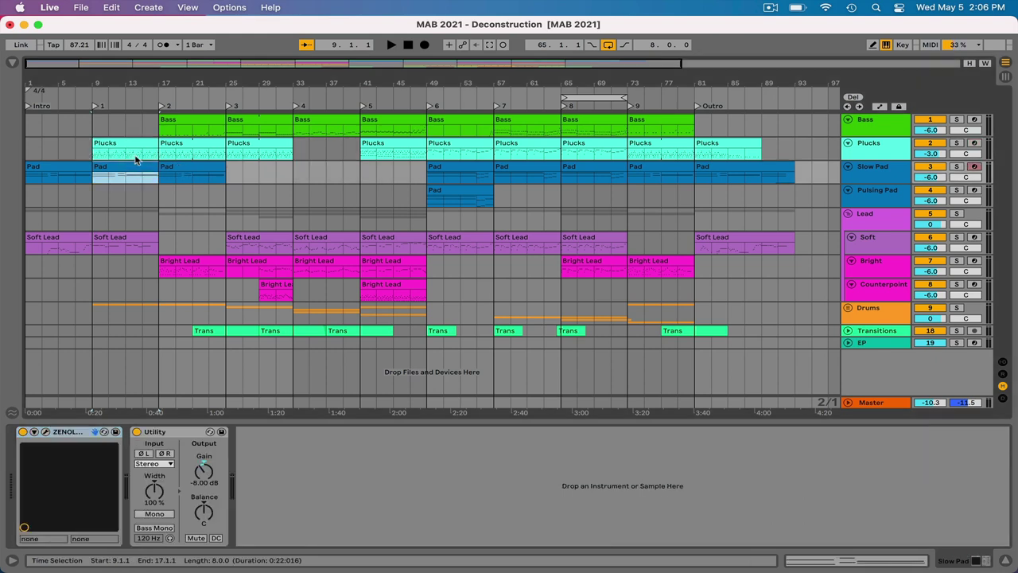
pyautogui.keyDown('shift'); pyautogui.click(132, 143); pyautogui.keyUp('shift')
pyautogui.hotkey('shift', 'Tab')
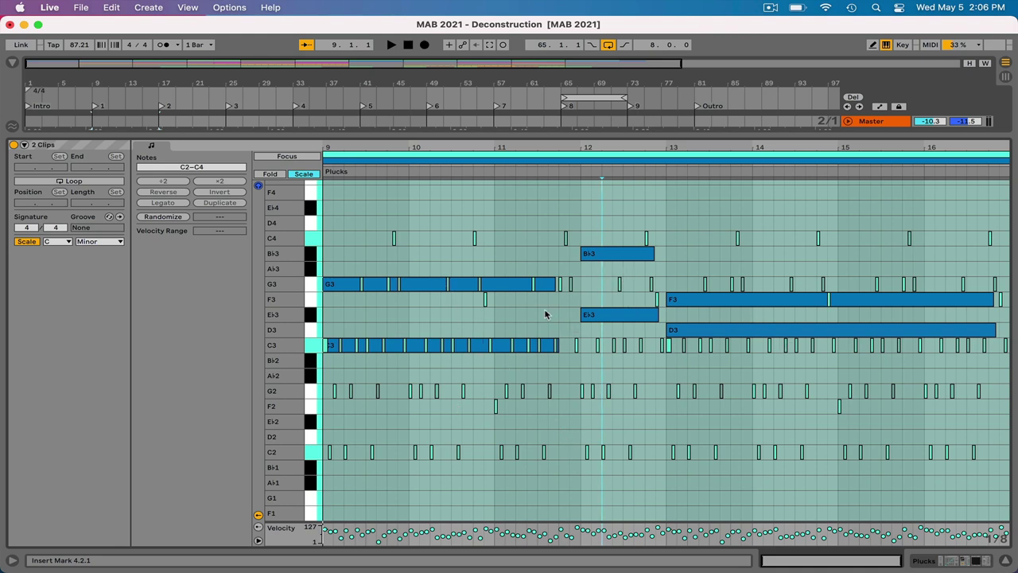
pyautogui.hotkey('shift', 'Tab')
# - Examine the notes of section 3's Soft Lead clip, then point out the Plucks and Slow Pad clips across the arrangement
pyautogui.doubleClick(259, 241)
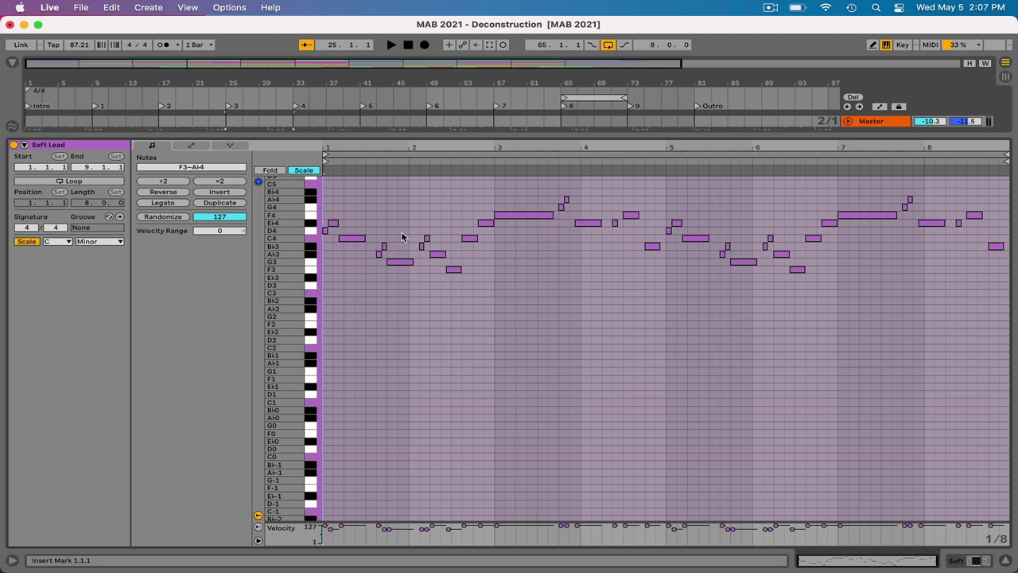
pyautogui.hotkey('shift', 'Tab')
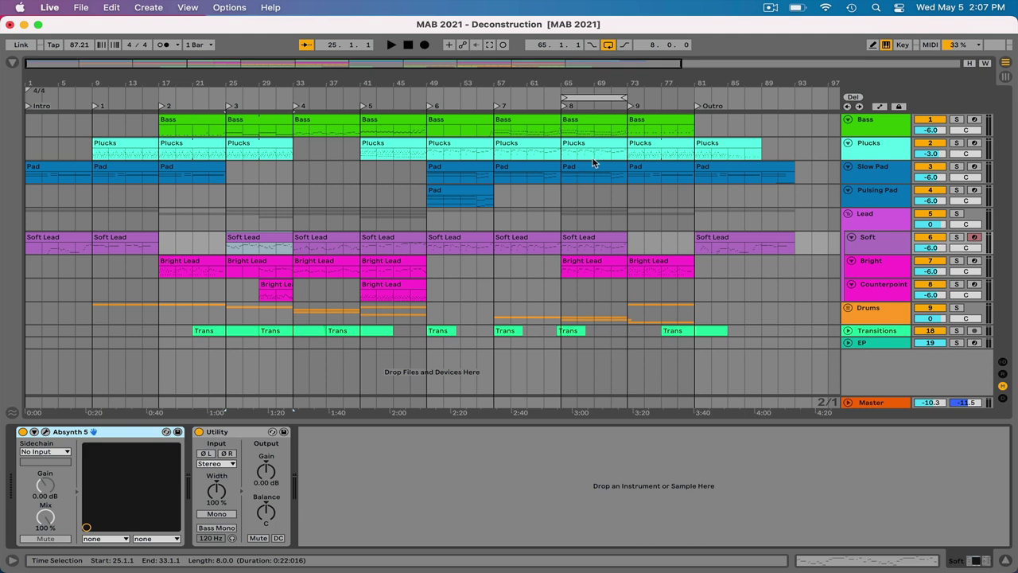
pyautogui.click(667, 164)
pyautogui.click(206, 150)
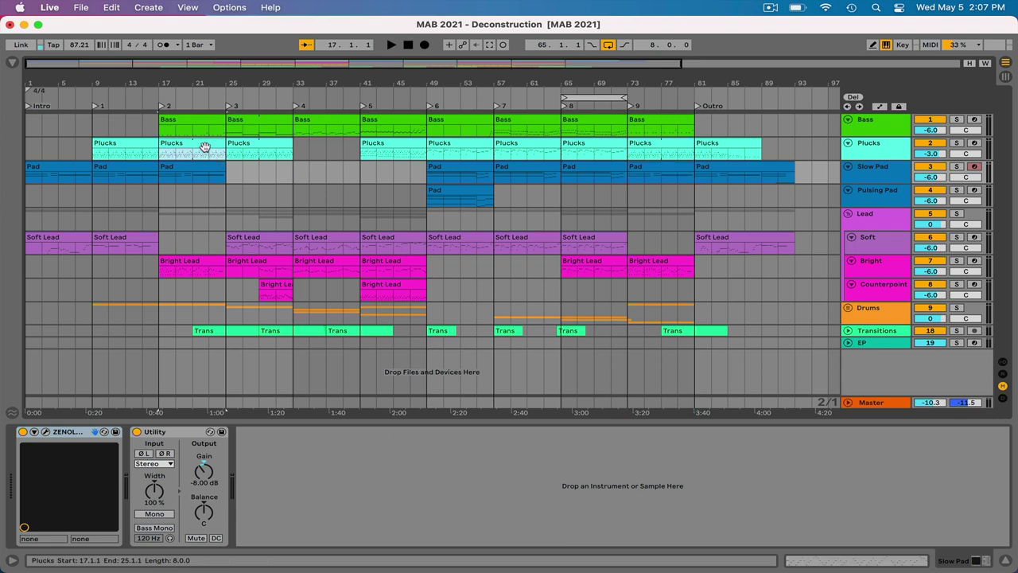
pyautogui.click(705, 167)
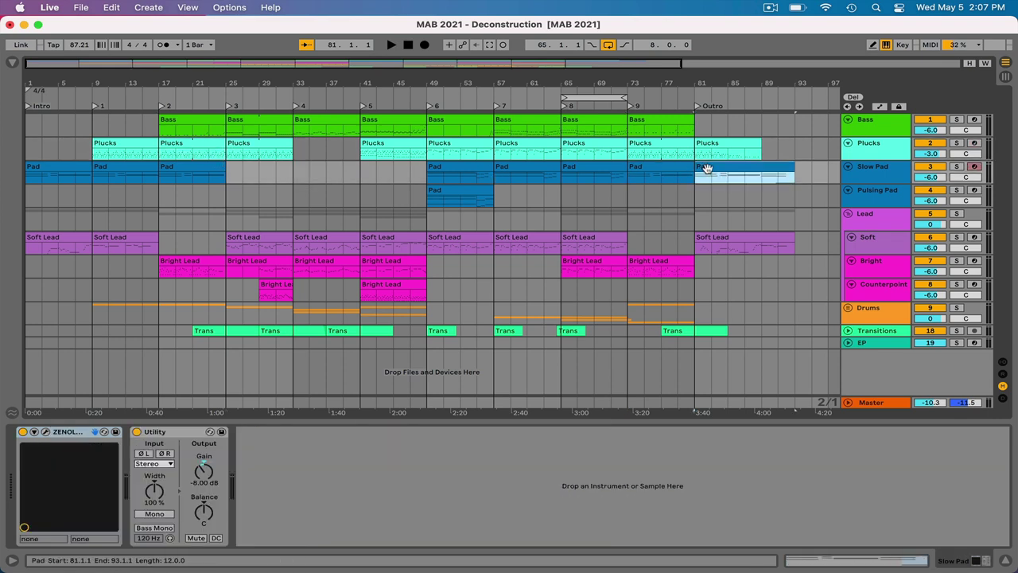
# - Set the loop to span 92 bars from bar 1 and play the whole track from the start
pyautogui.click(408, 45)
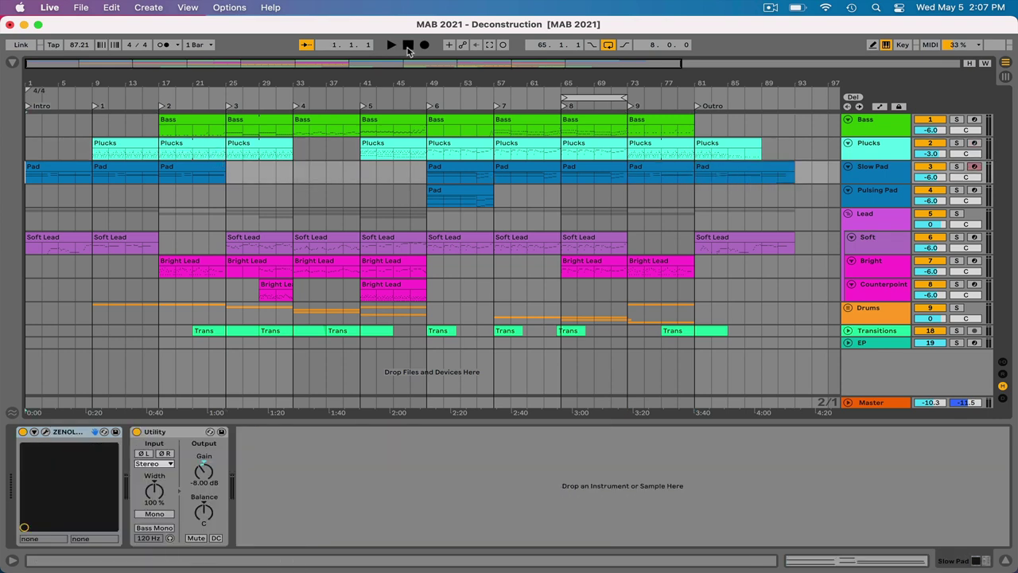
pyautogui.click(593, 97)
pyautogui.moveTo(593, 98); pyautogui.dragTo(796, 150)
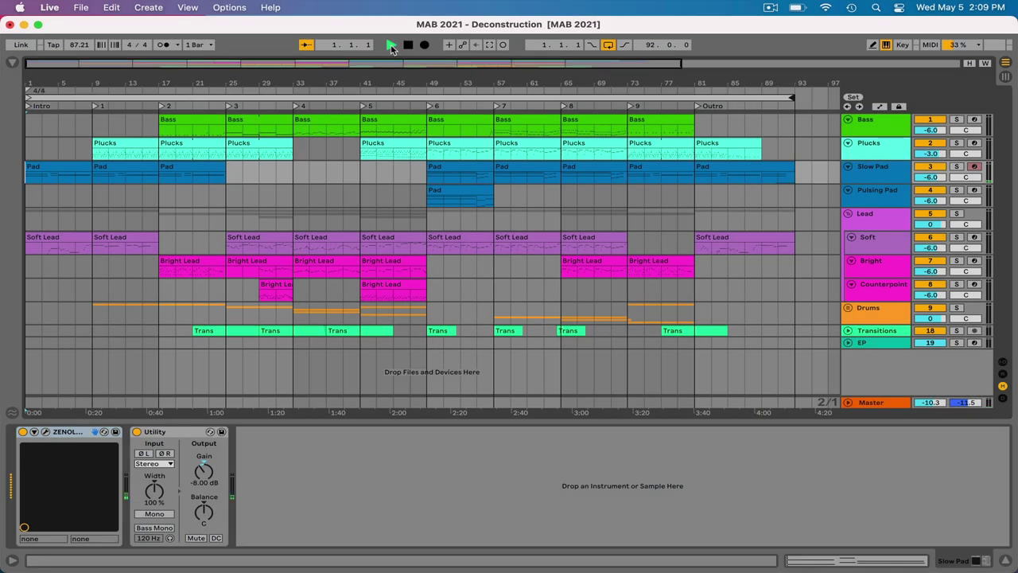
pyautogui.click(391, 45)
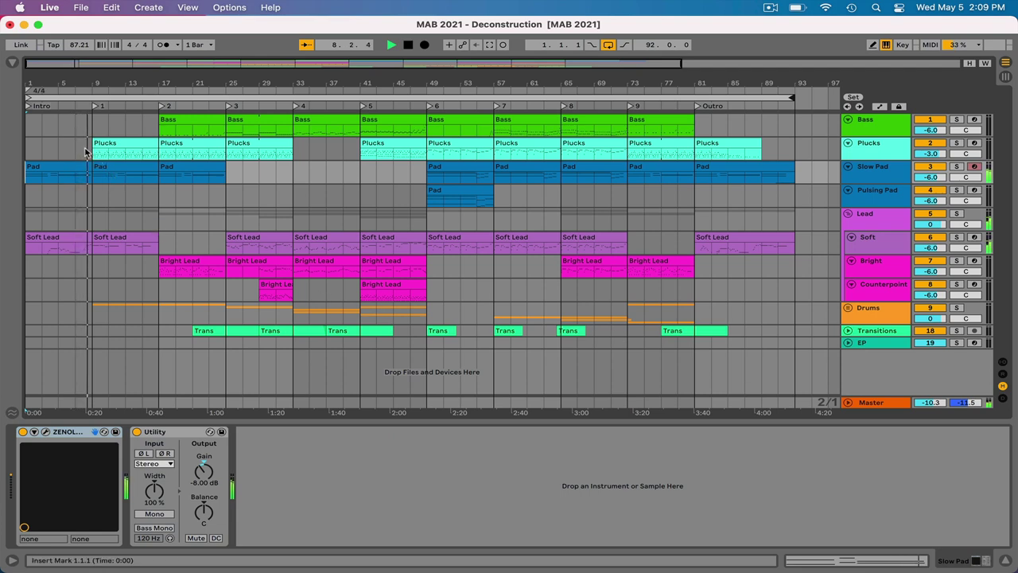
# - Select the Bass through Counterpoint tracks from bar 3 to bar 93 and examine all their notes together during playback
pyautogui.click(35, 123)
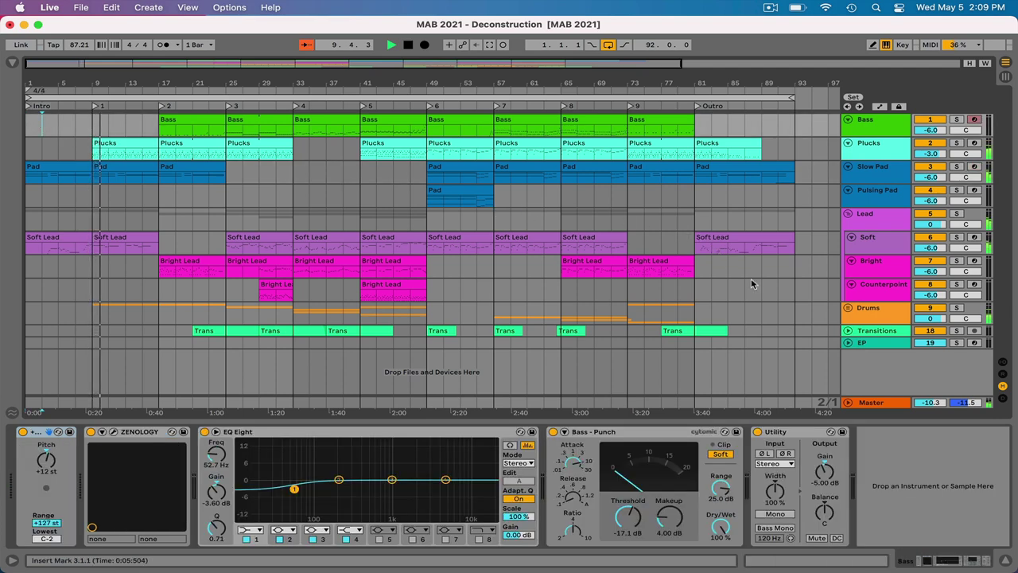
pyautogui.click(784, 293)
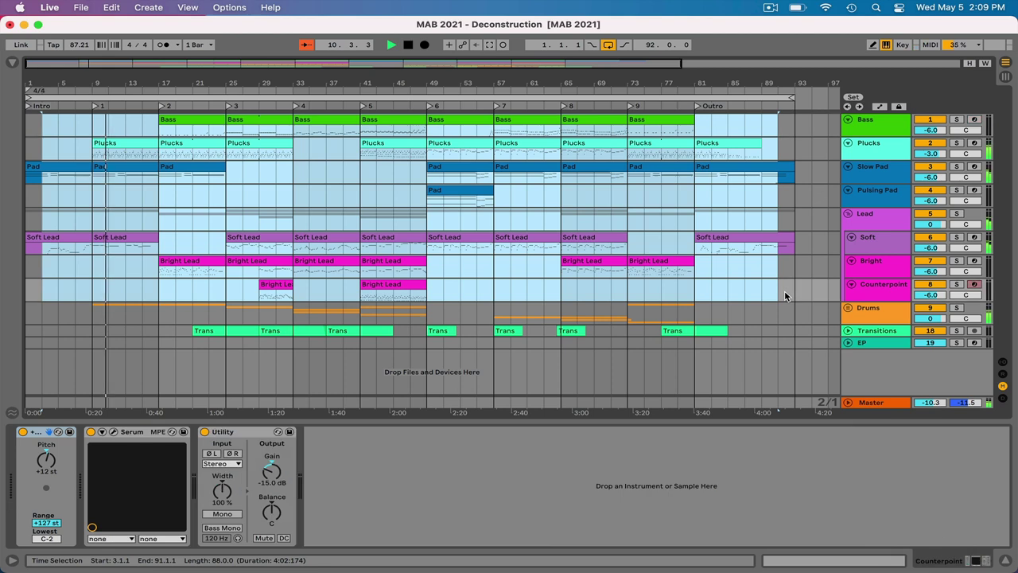
pyautogui.keyDown('shift'); pyautogui.click(794, 296); pyautogui.keyUp('shift')
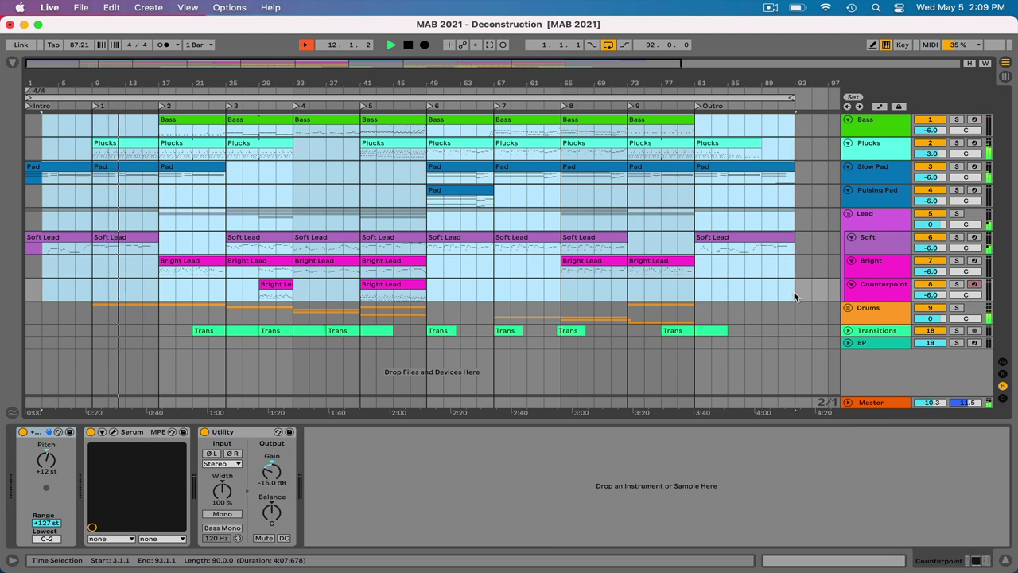
pyautogui.hotkey('shift', 'Tab')
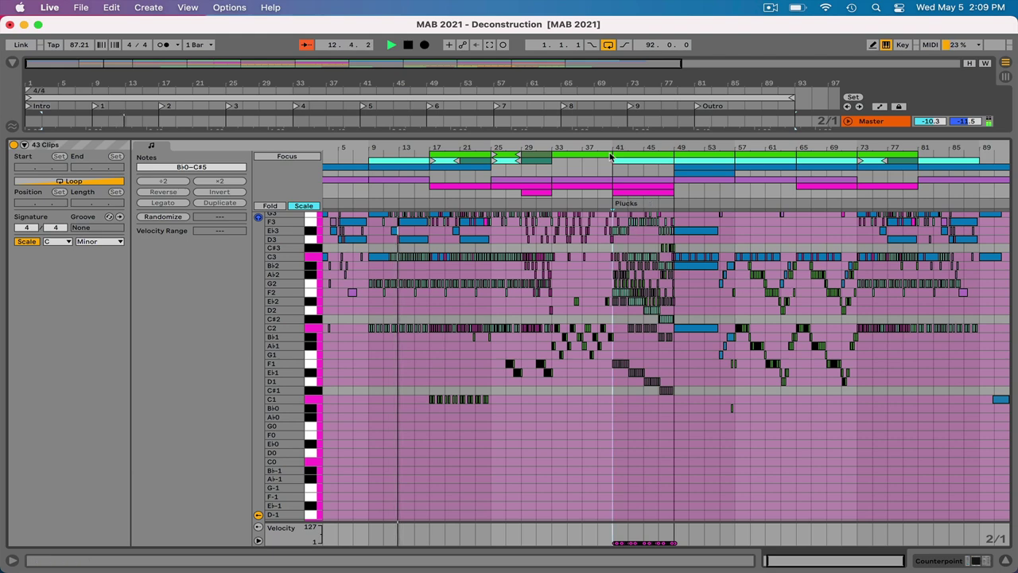
pyautogui.moveTo(605, 146); pyautogui.dragTo(613, 146)
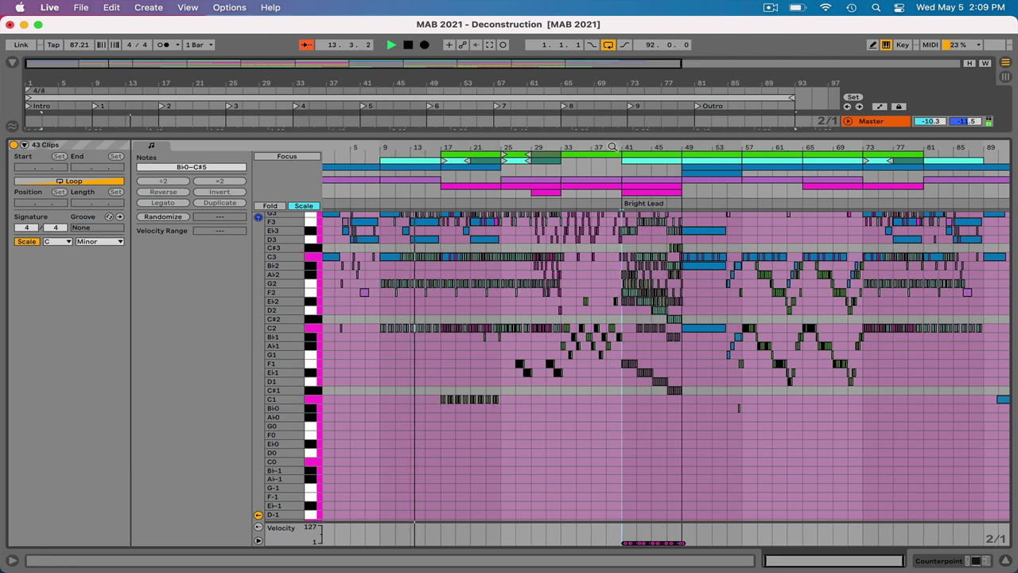
pyautogui.scroll(5, 289, 261)
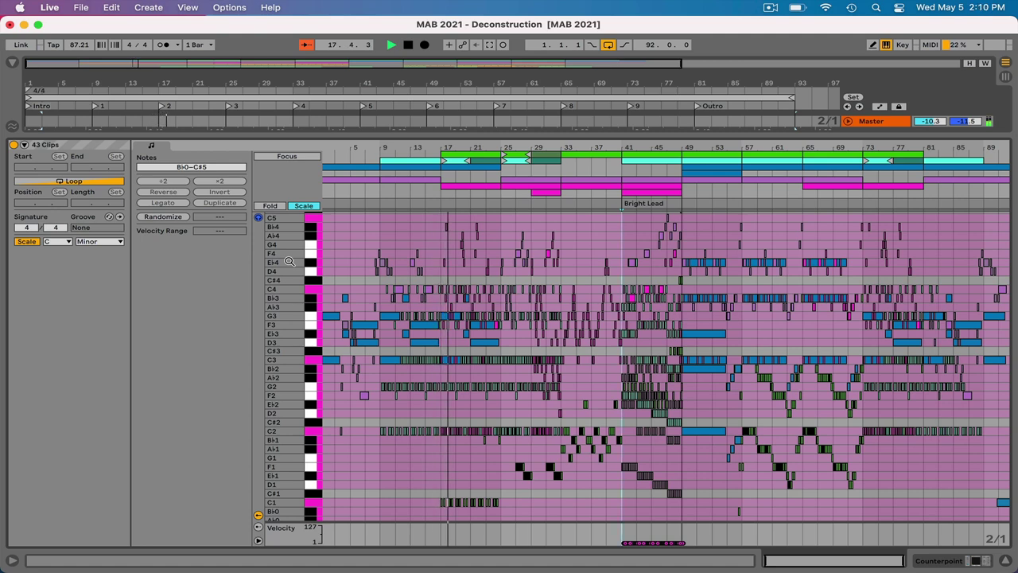
pyautogui.hotkey('shift', 'Tab')
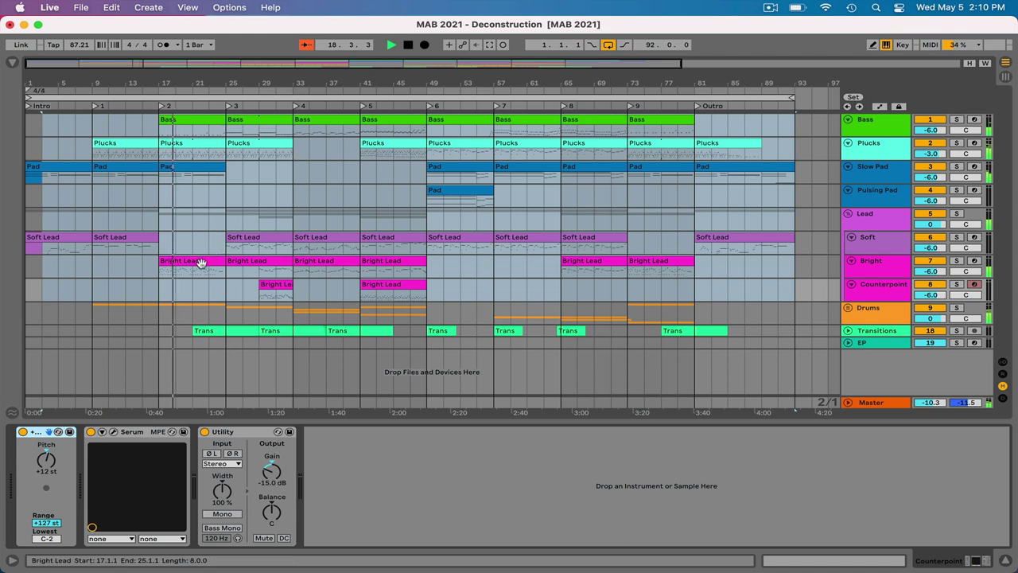
# - Examine the notes of section 2's Bright Lead clip during playback, then return to the arrangement
pyautogui.click(200, 263)
pyautogui.hotkey('shift', 'Tab')
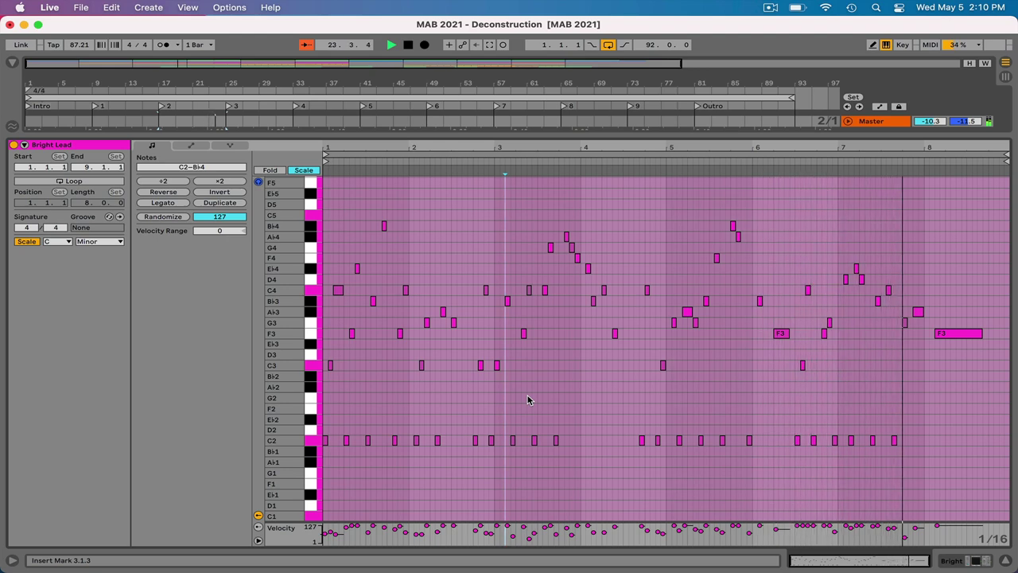
pyautogui.hotkey('shift', 'Tab')
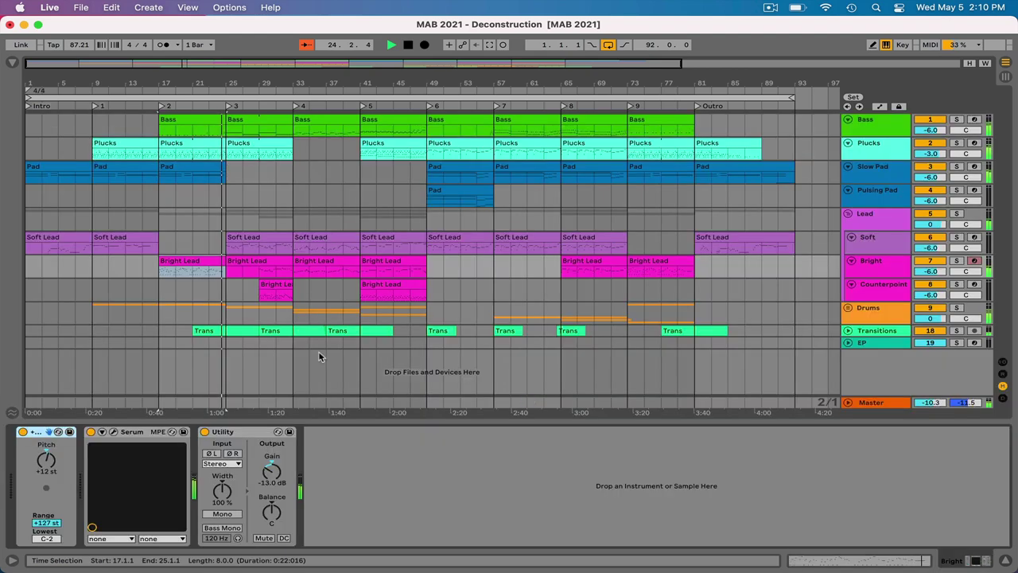
# - Follow the notes of section 3's Soft Lead clip at a larger note height during playback, then return to the arrangement
pyautogui.click(241, 239)
pyautogui.hotkey('shift', 'Tab')
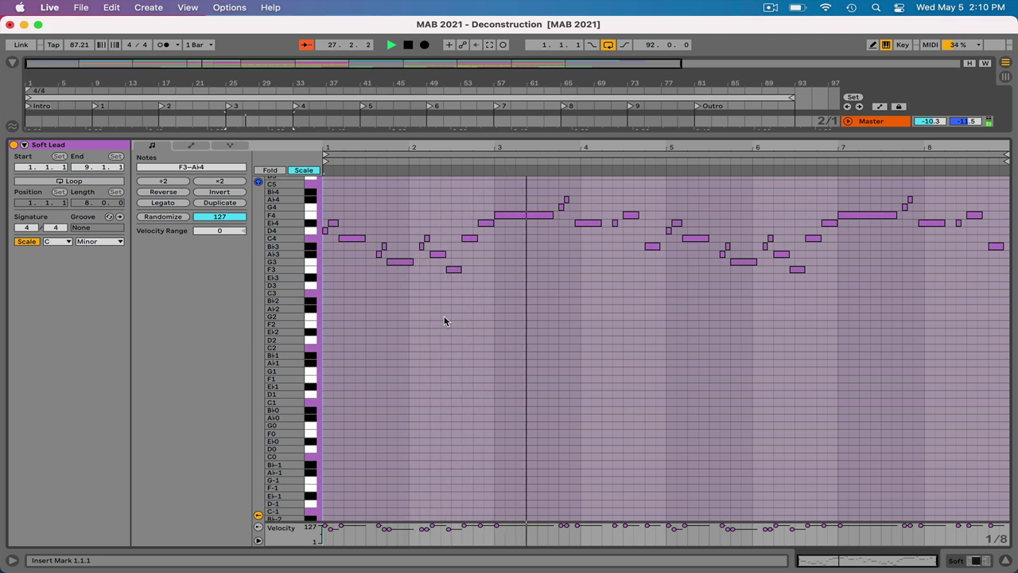
pyautogui.scroll(4, 444, 321)
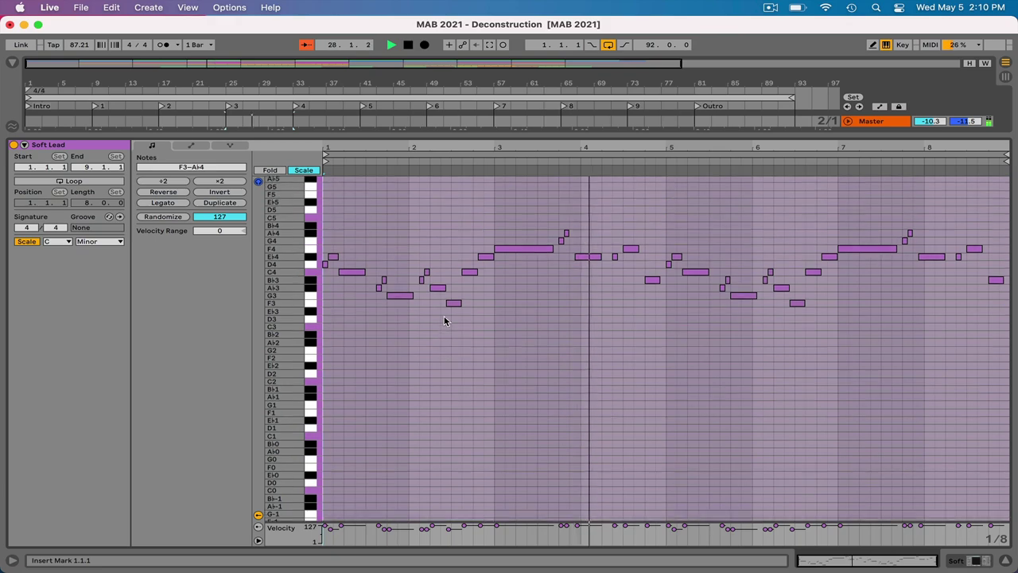
pyautogui.scroll(1, 444, 320)
pyautogui.moveTo(284, 305); pyautogui.dragTo(294, 276)
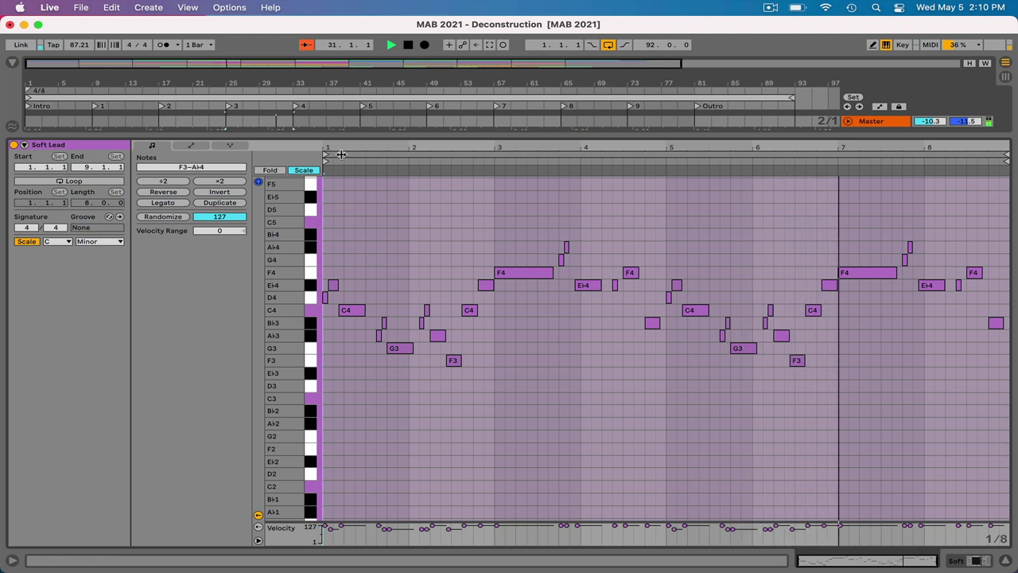
pyautogui.hotkey('shift', 'Tab')
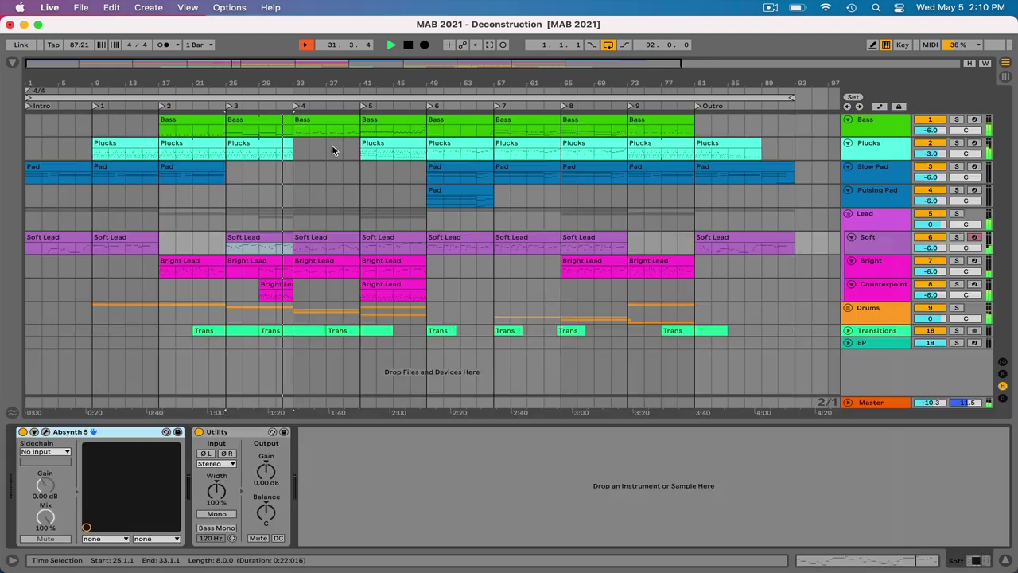
# - Examine the notes of section 4's Bright Lead clip during playback, then return to the arrangement
pyautogui.click(316, 261)
pyautogui.hotkey('shift', 'Tab')
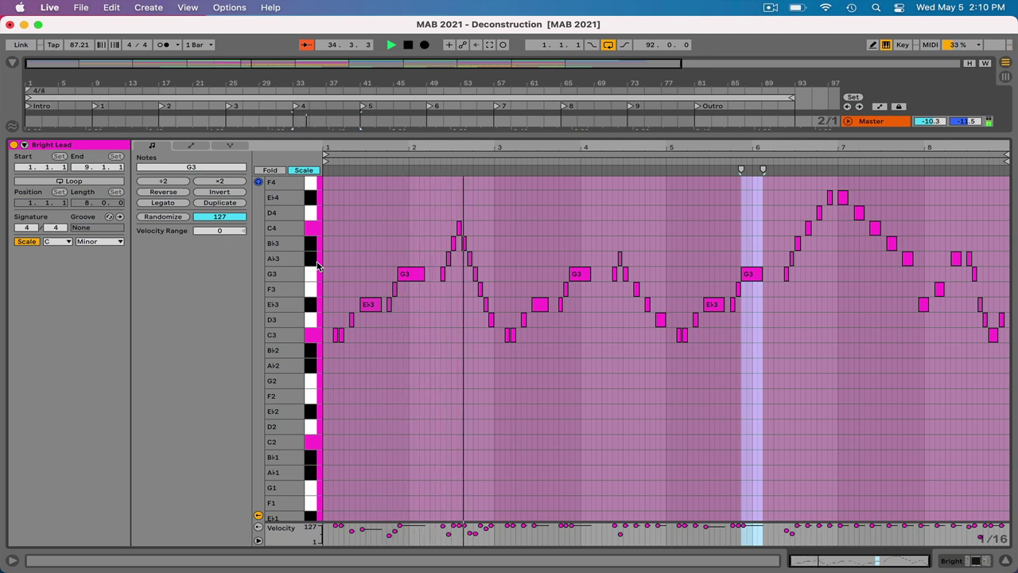
pyautogui.click(409, 226)
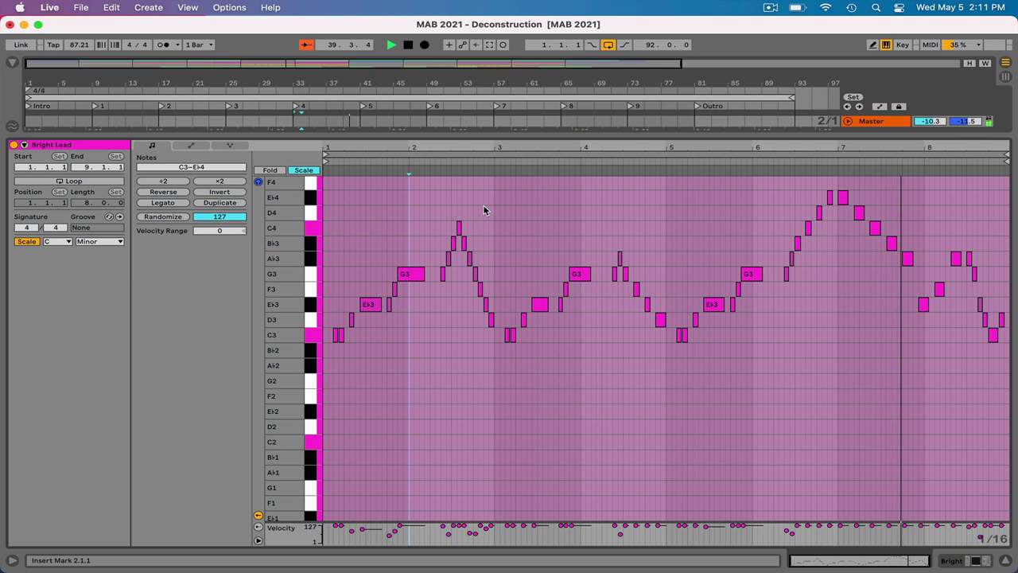
pyautogui.hotkey('shift', 'Tab')
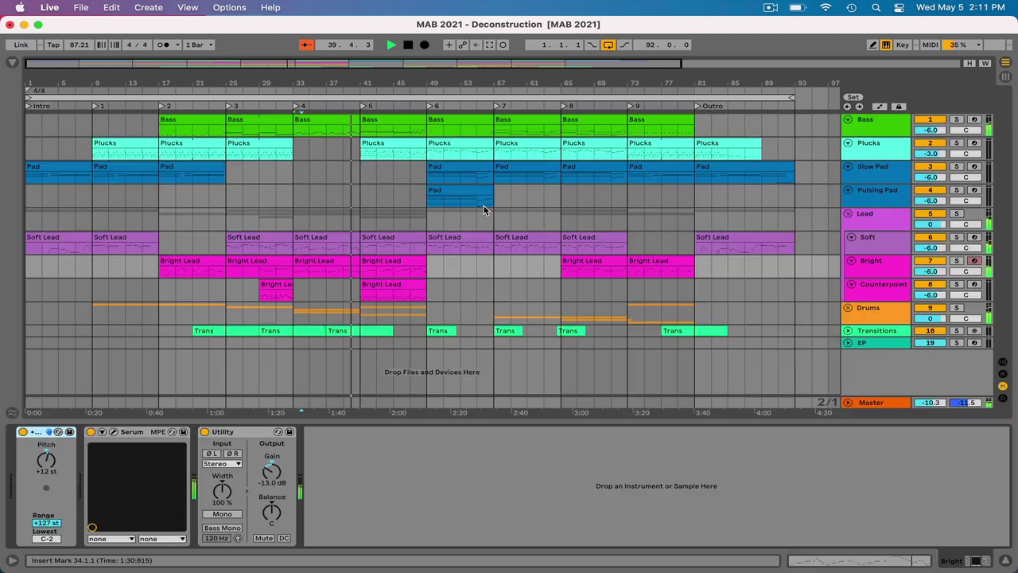
# - Examine section 5's Bright Lead notes, then compare them with the Soft Lead notes of the same section in one view
pyautogui.doubleClick(397, 275)
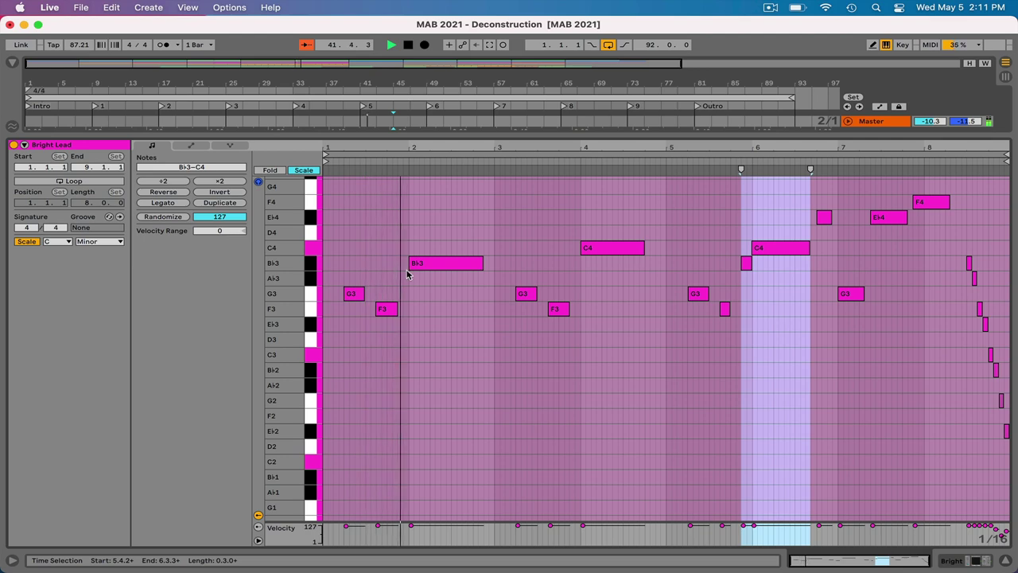
pyautogui.hotkey('shift', 'Tab')
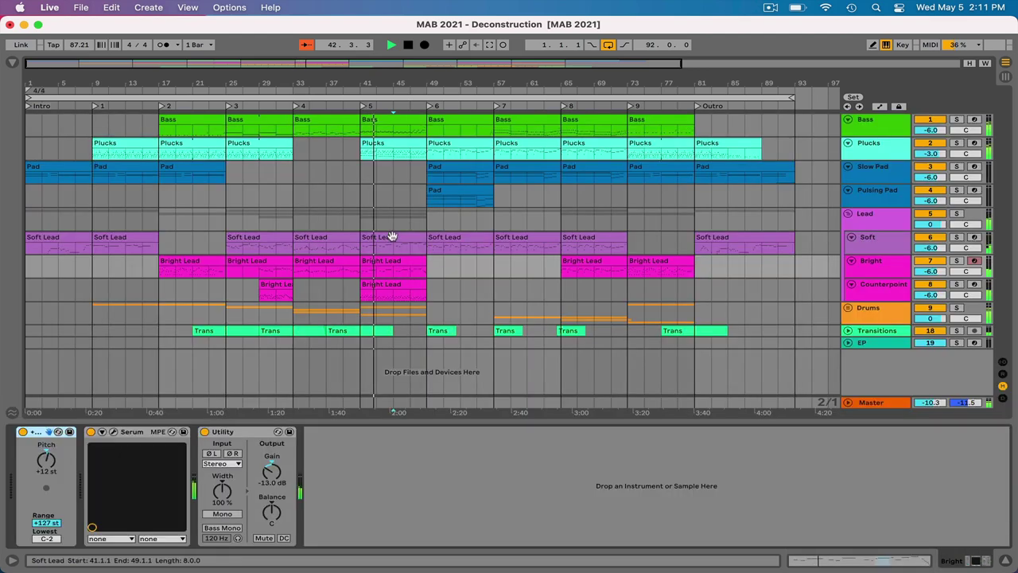
pyautogui.click(393, 243)
pyautogui.hotkey('shift', 'Tab')
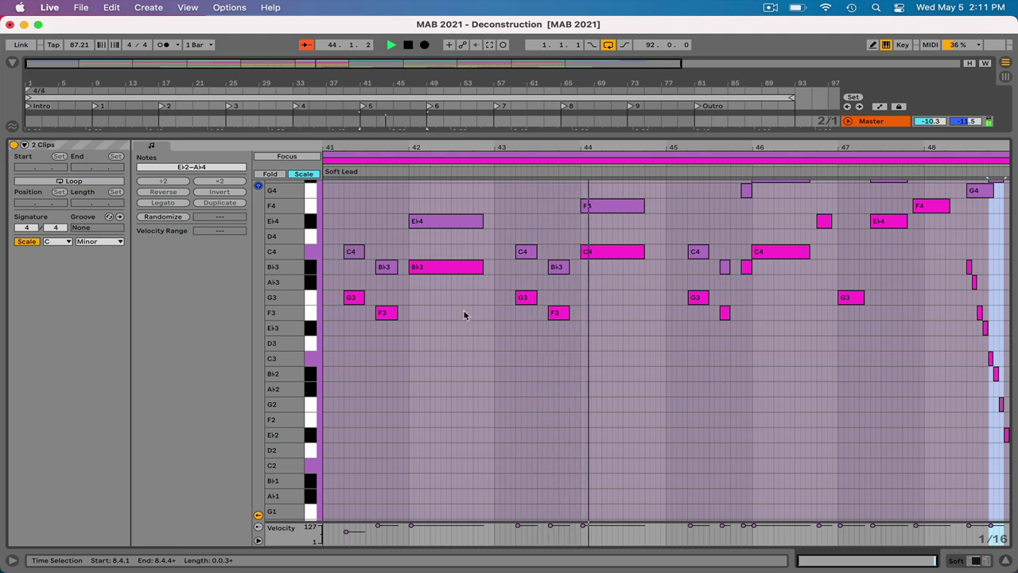
pyautogui.scroll(4, 506, 311)
pyautogui.scroll(2, 506, 309)
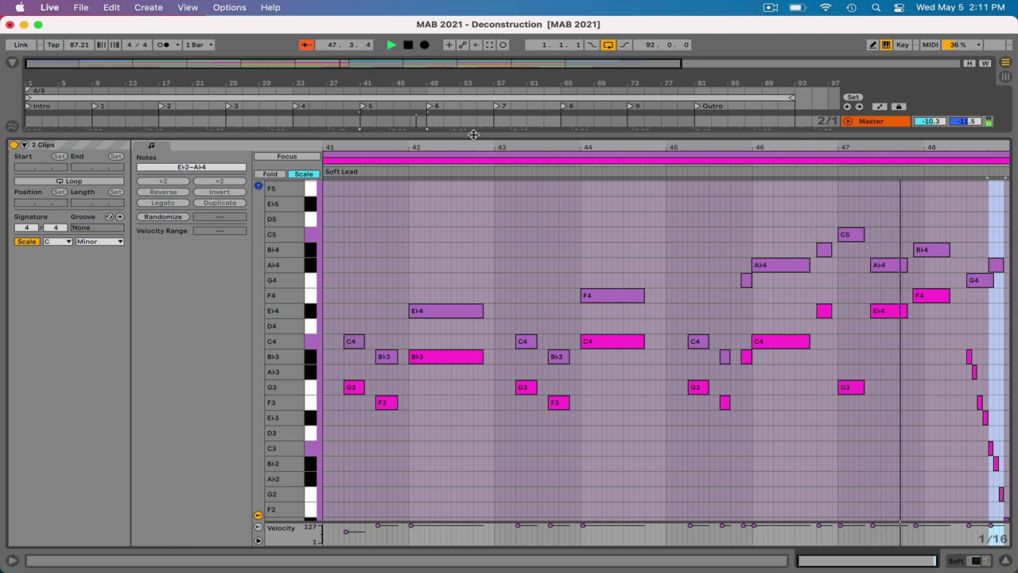
# - Examine the notes of section 6's Soft Lead clip during playback, then return to the arrangement
pyautogui.hotkey('shift', 'Tab')
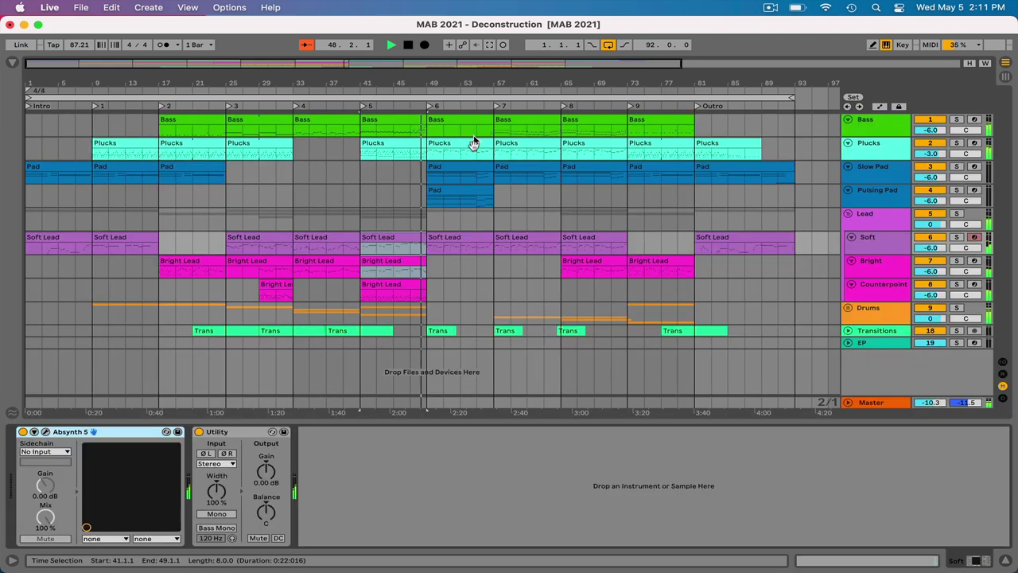
pyautogui.click(459, 239)
pyautogui.hotkey('shift', 'Tab')
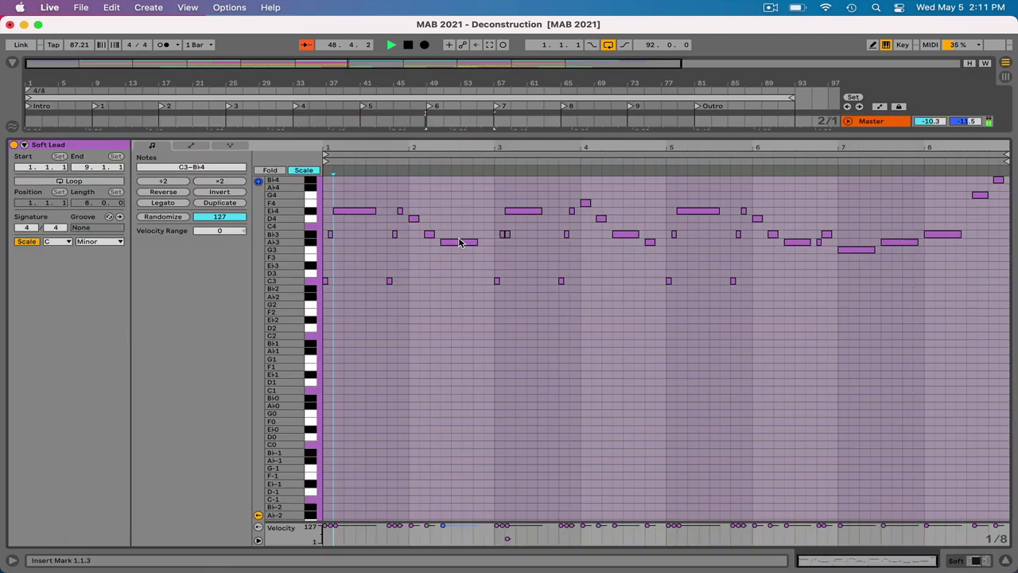
pyautogui.click(409, 361)
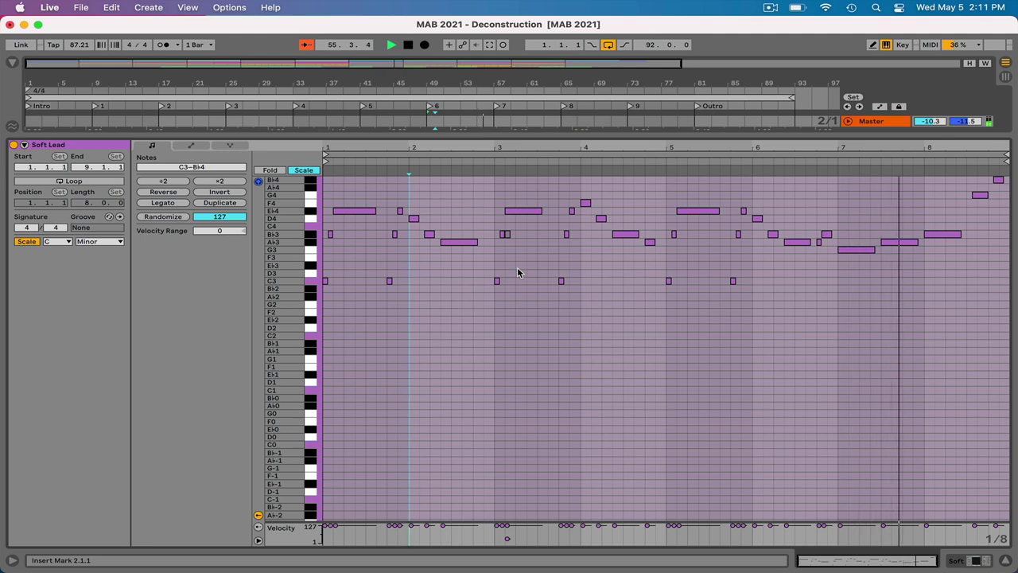
pyautogui.hotkey('shift', 'Tab')
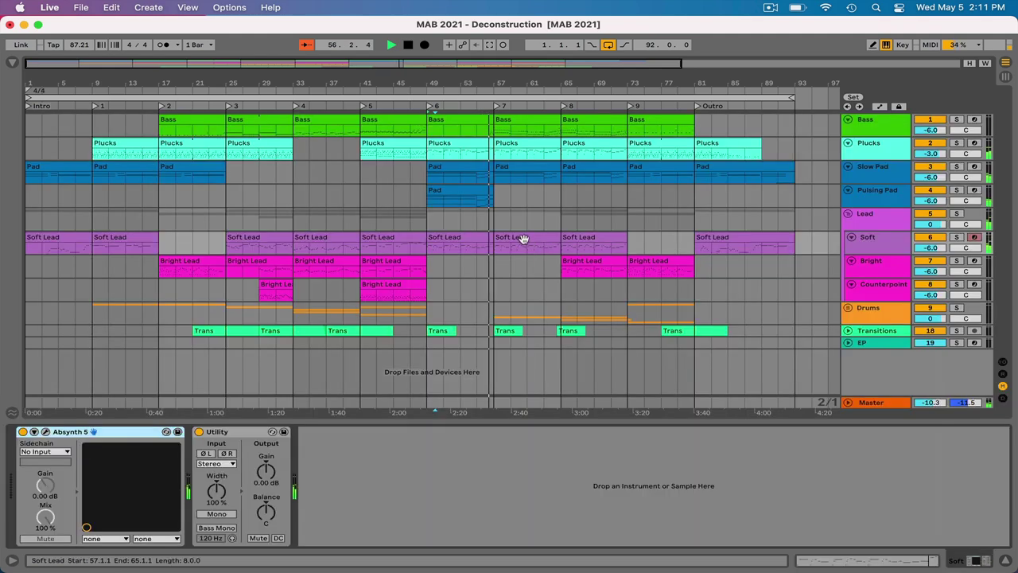
# - Compare section 7's Soft Lead and Bass notes in one view during playback, then return to the arrangement
pyautogui.click(523, 239)
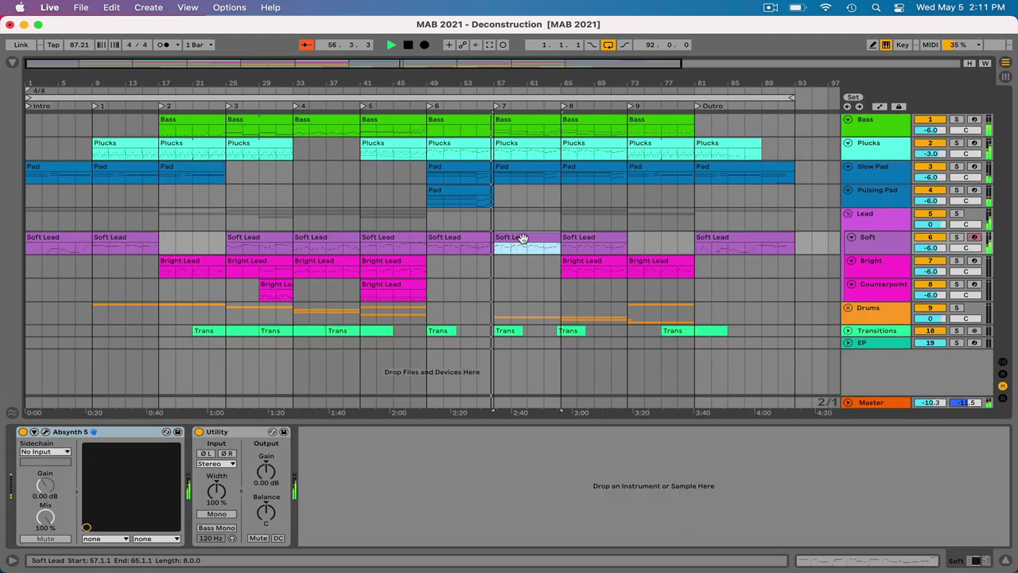
pyautogui.click(518, 143)
pyautogui.click(515, 129)
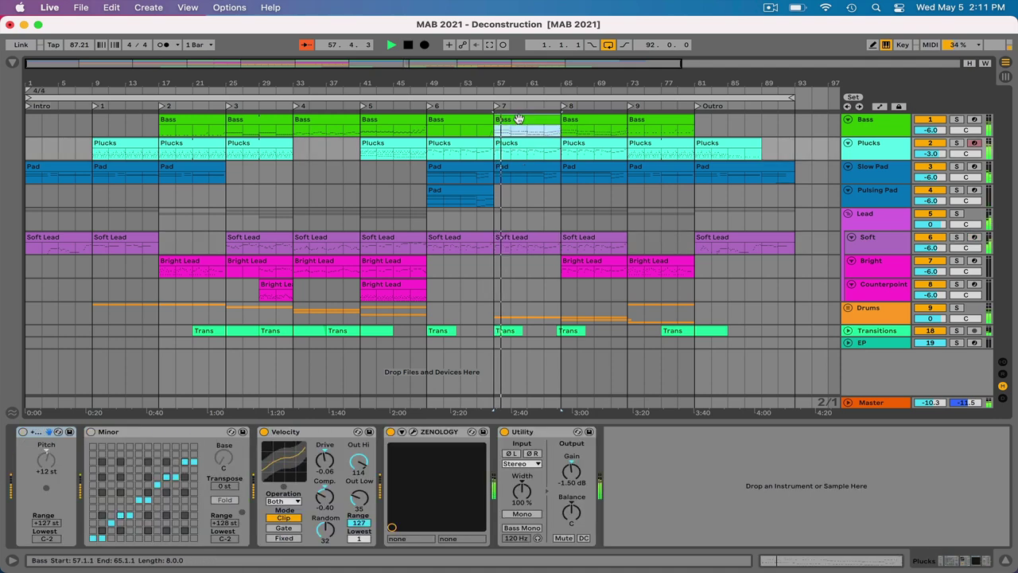
pyautogui.click(516, 237)
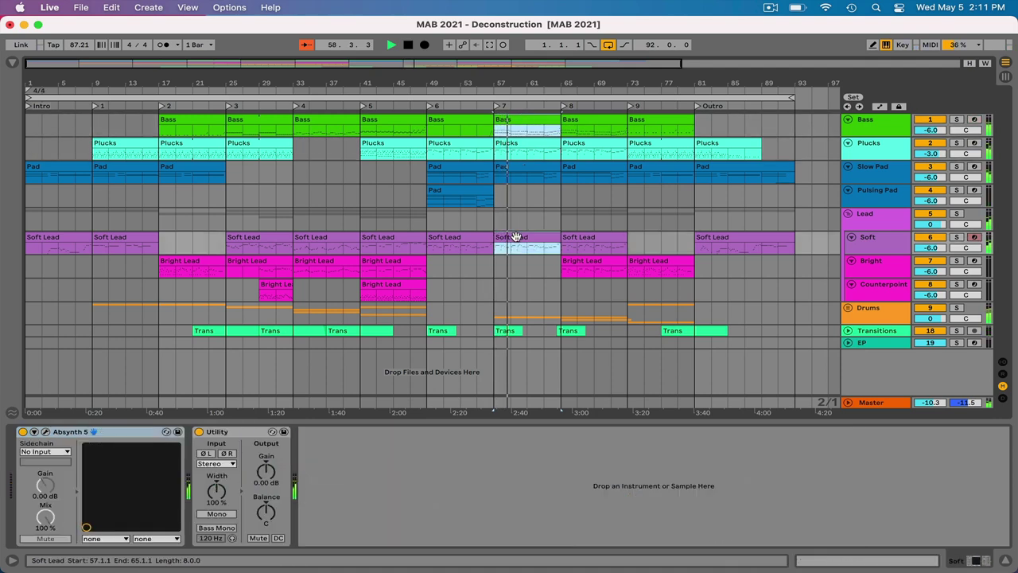
pyautogui.doubleClick(515, 238)
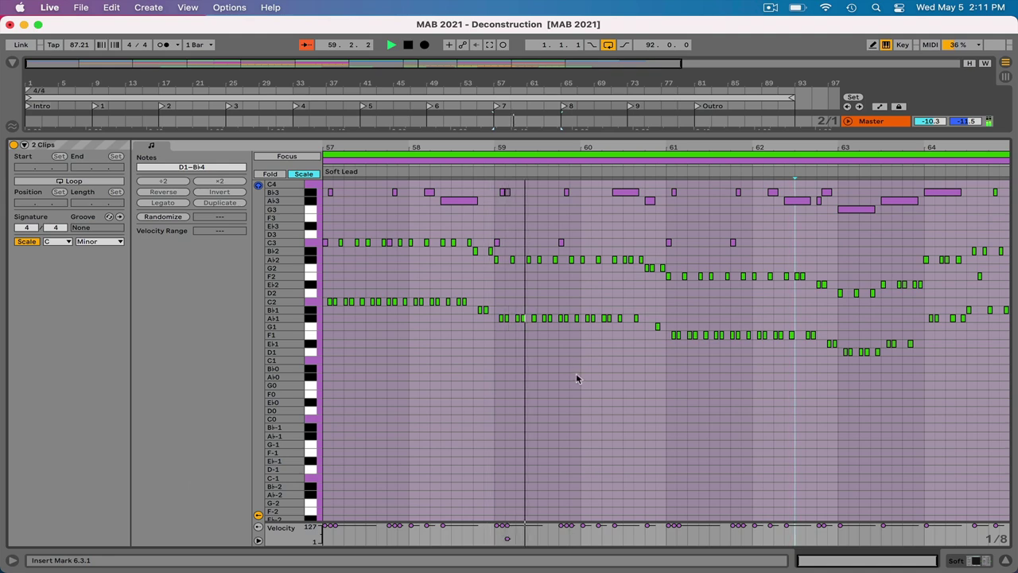
pyautogui.scroll(5, 577, 379)
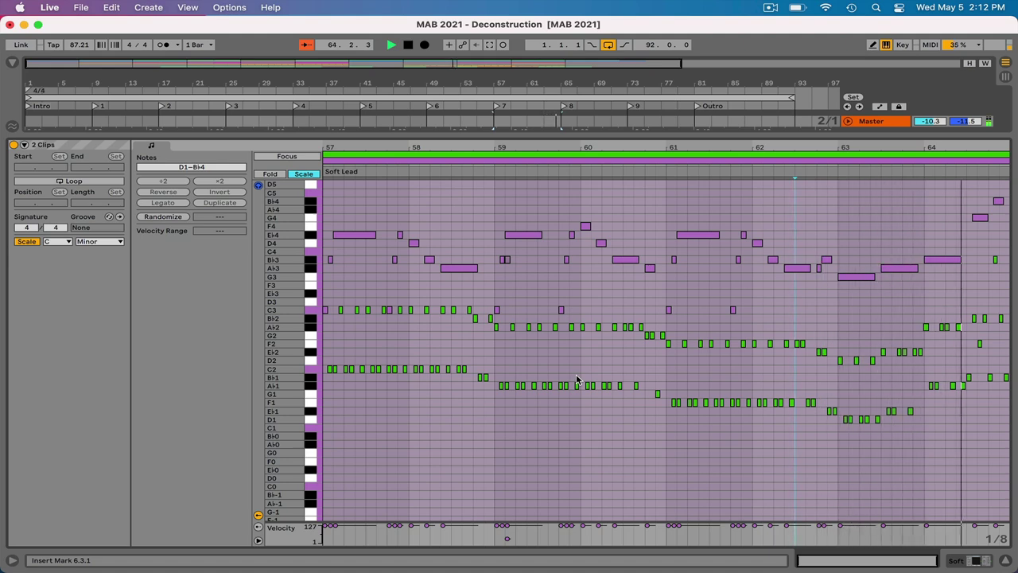
pyautogui.hotkey('shift', 'Tab')
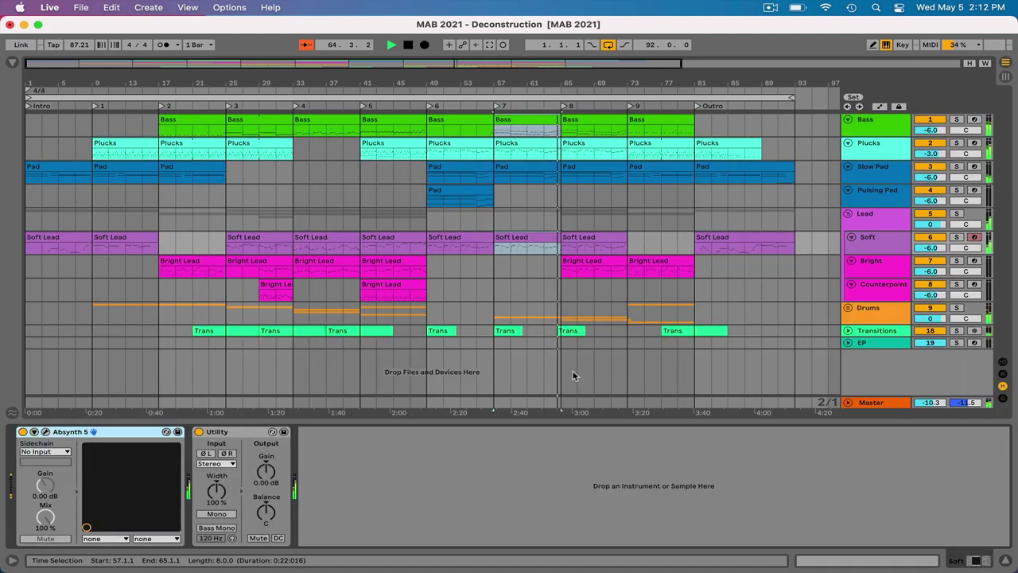
# - Compare the notes of section 8's Bright Lead, Slow Pad and Bass clips in one view, then return to the arrangement
pyautogui.click(588, 260)
pyautogui.keyDown('super'); pyautogui.click(586, 168); pyautogui.keyUp('super')
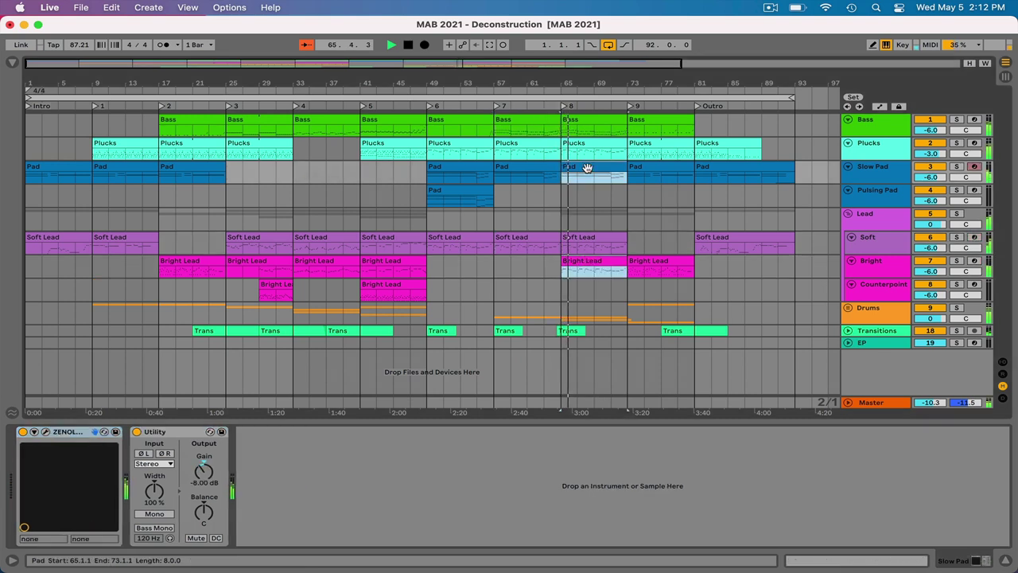
pyautogui.keyDown('super'); pyautogui.click(583, 119); pyautogui.keyUp('super')
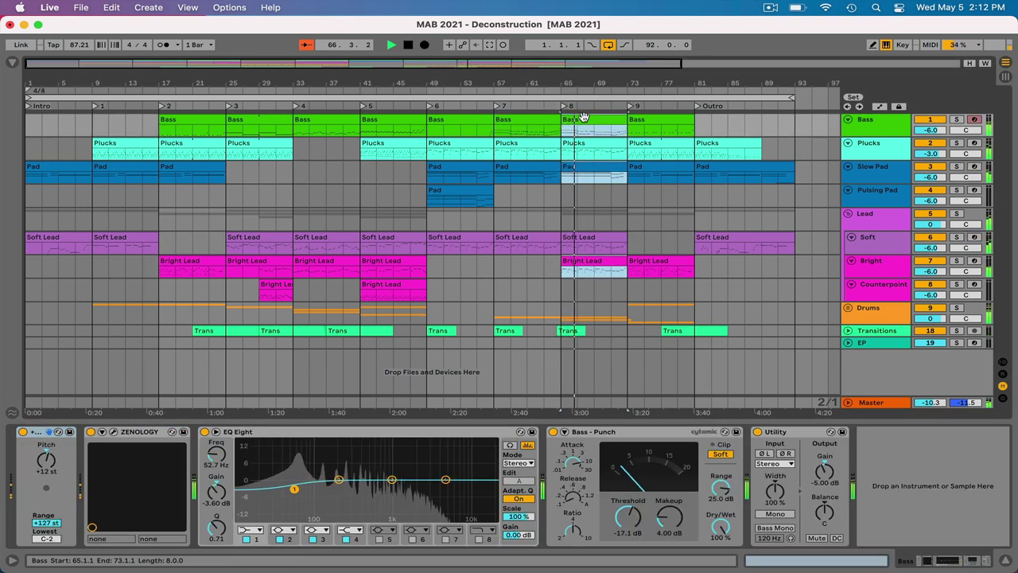
pyautogui.hotkey('shift', 'Tab')
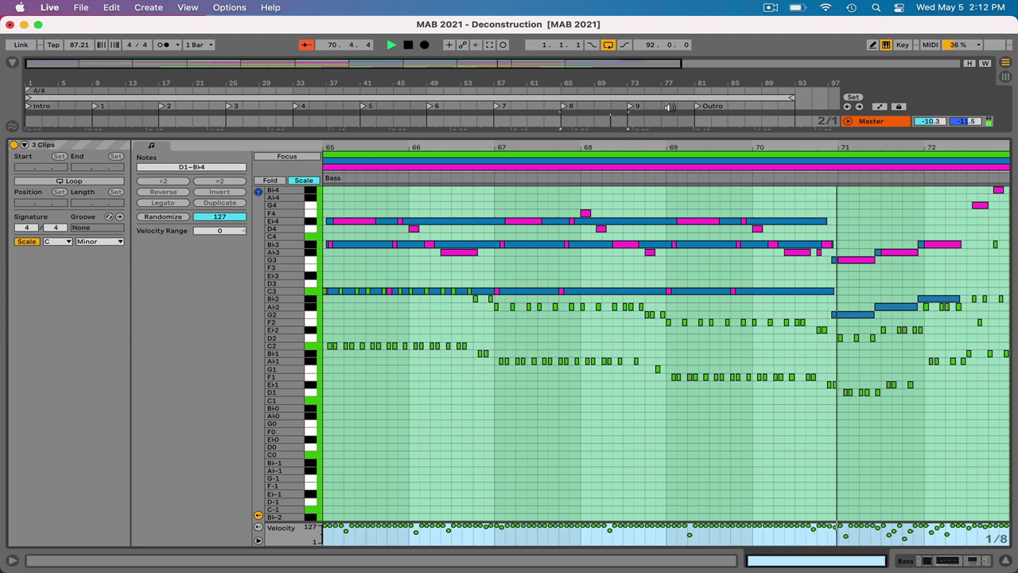
pyautogui.click(659, 167)
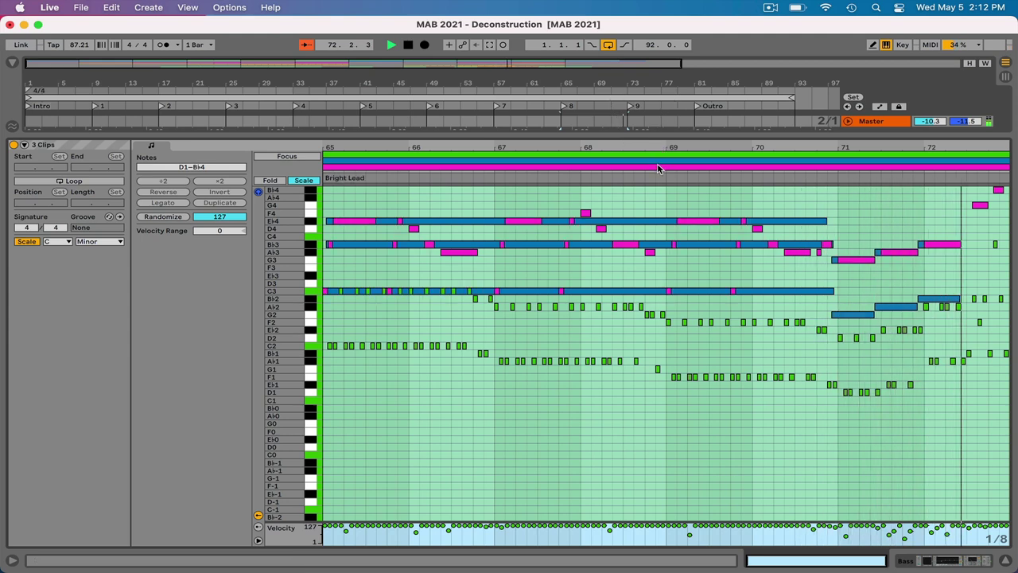
pyautogui.hotkey('shift', 'Tab')
# - Examine the notes of section 9's Bright Lead clip on its own, then return to the arrangement
pyautogui.click(650, 264)
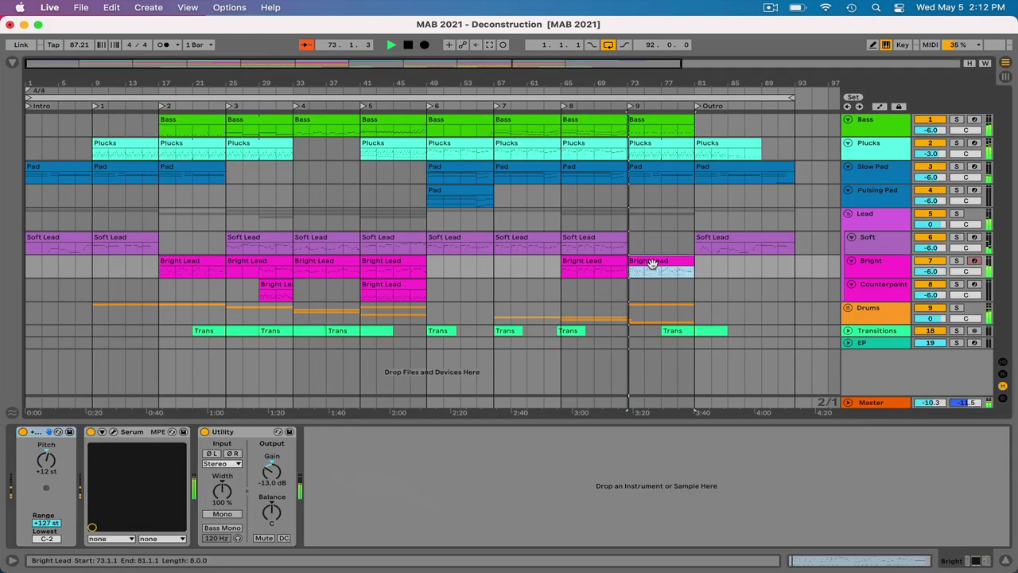
pyautogui.doubleClick(650, 264)
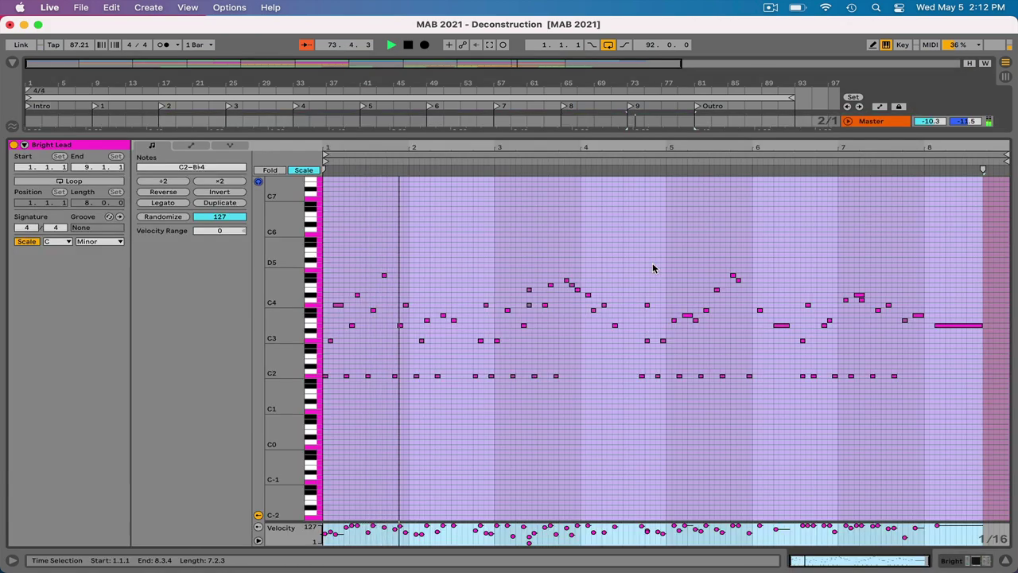
pyautogui.hotkey('shift', 'Tab')
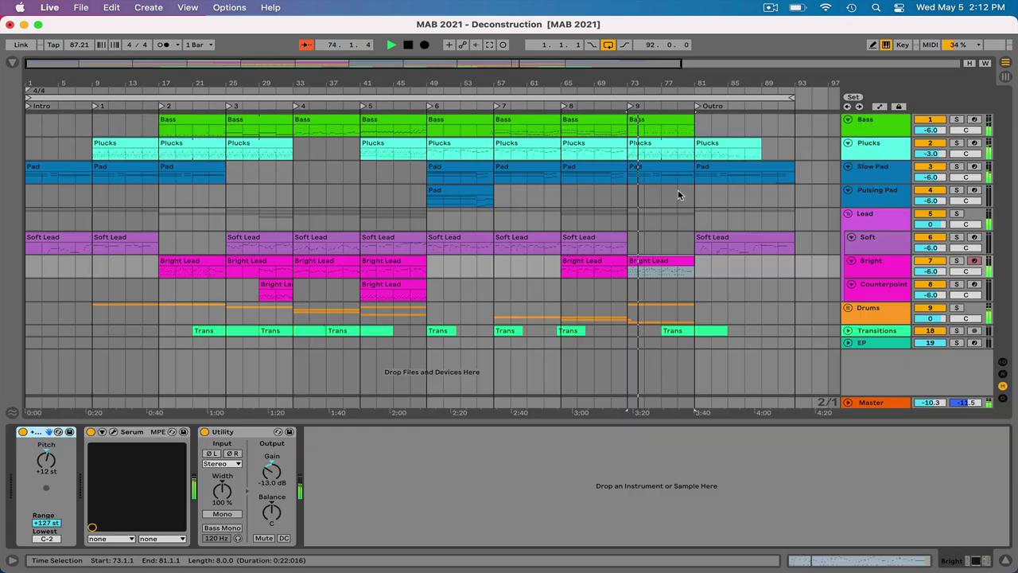
# - Compare section 9's Slow Pad and Bright Lead notes together at a larger note height, then return to the arrangement
pyautogui.keyDown('shift'); pyautogui.click(669, 144); pyautogui.keyUp('shift')
pyautogui.keyDown('shift'); pyautogui.click(666, 167); pyautogui.keyUp('shift')
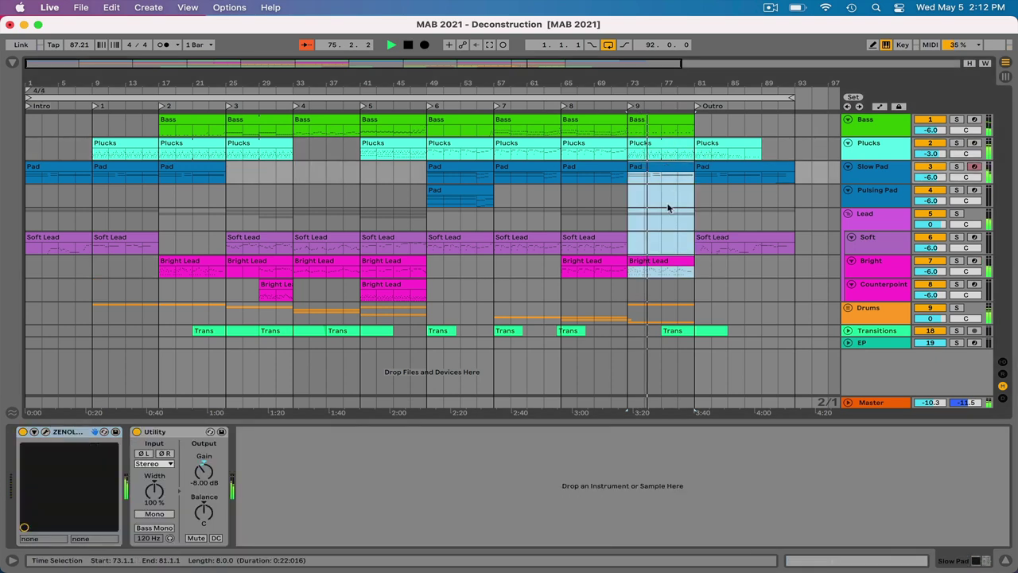
pyautogui.keyDown('shift'); pyautogui.click(663, 260); pyautogui.keyUp('shift')
pyautogui.hotkey('shift', 'Tab')
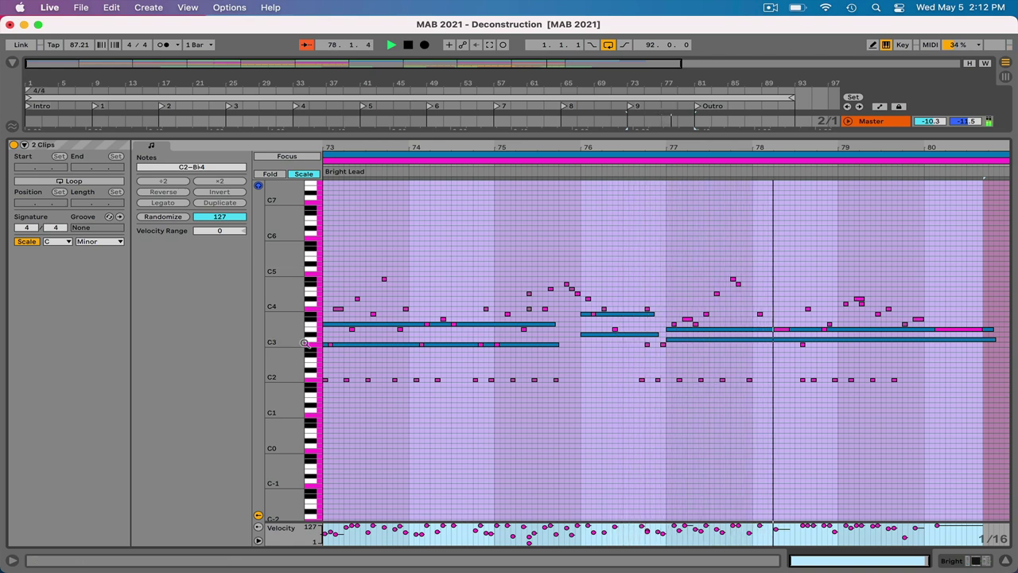
pyautogui.moveTo(285, 342); pyautogui.dragTo(307, 358)
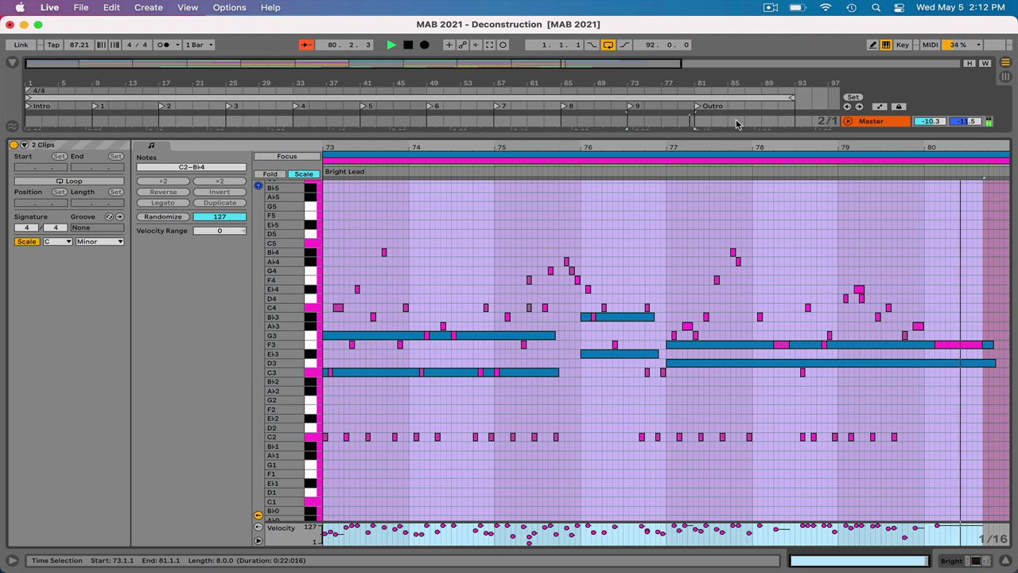
pyautogui.hotkey('shift', 'Tab')
# - Follow the outro's Soft Lead, Slow Pad and Plucks notes in one view until the track ends, then return to the arrangement
pyautogui.click(723, 236)
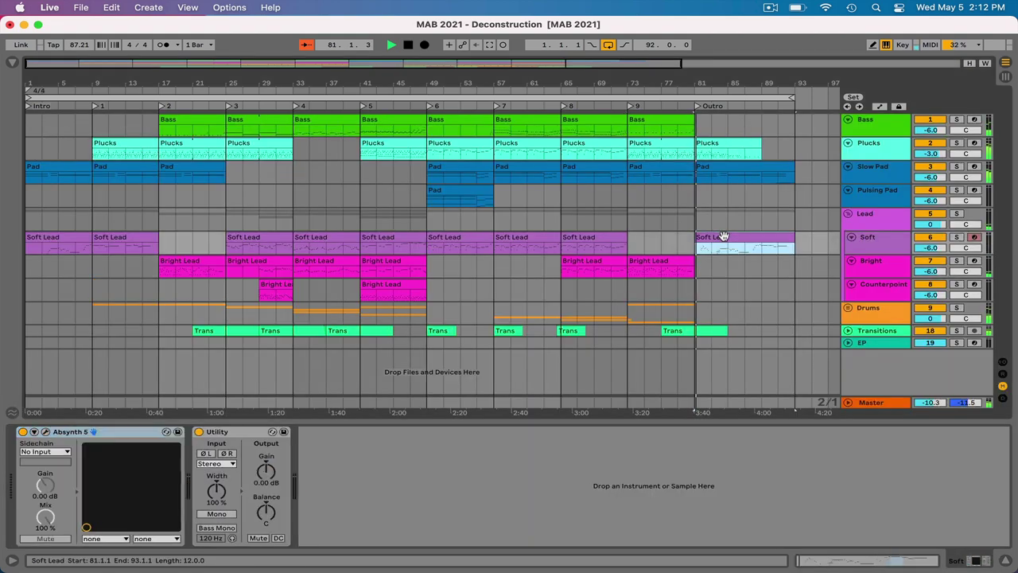
pyautogui.keyDown('shift'); pyautogui.click(722, 167); pyautogui.keyUp('shift')
pyautogui.click(720, 144)
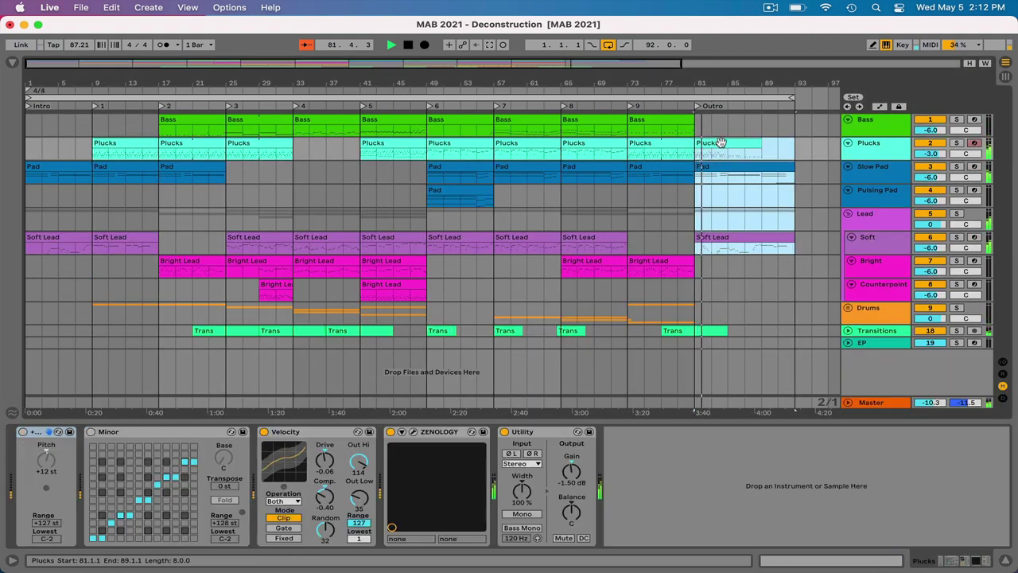
pyautogui.hotkey('shift', 'Tab')
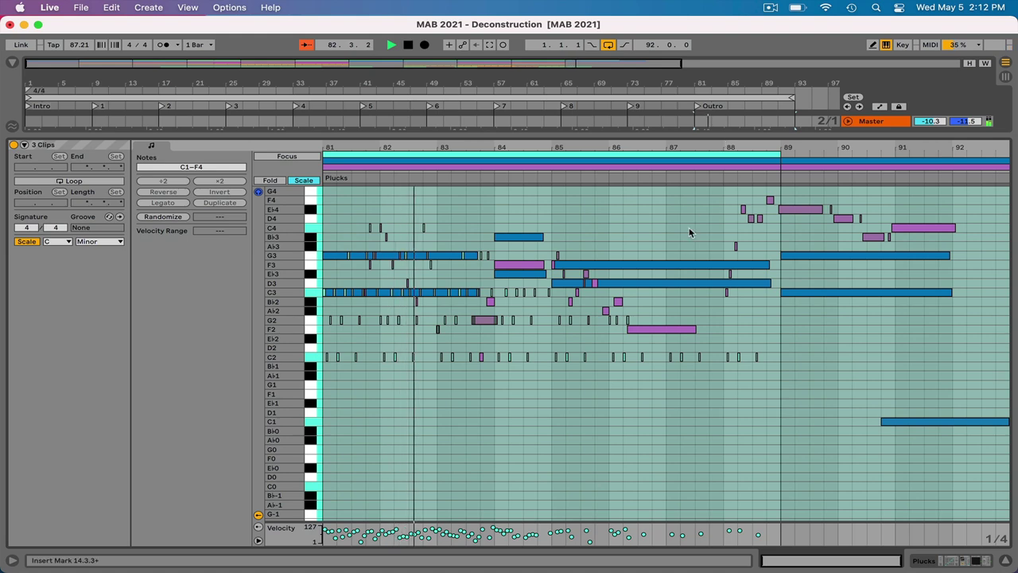
pyautogui.scroll(2, 682, 247)
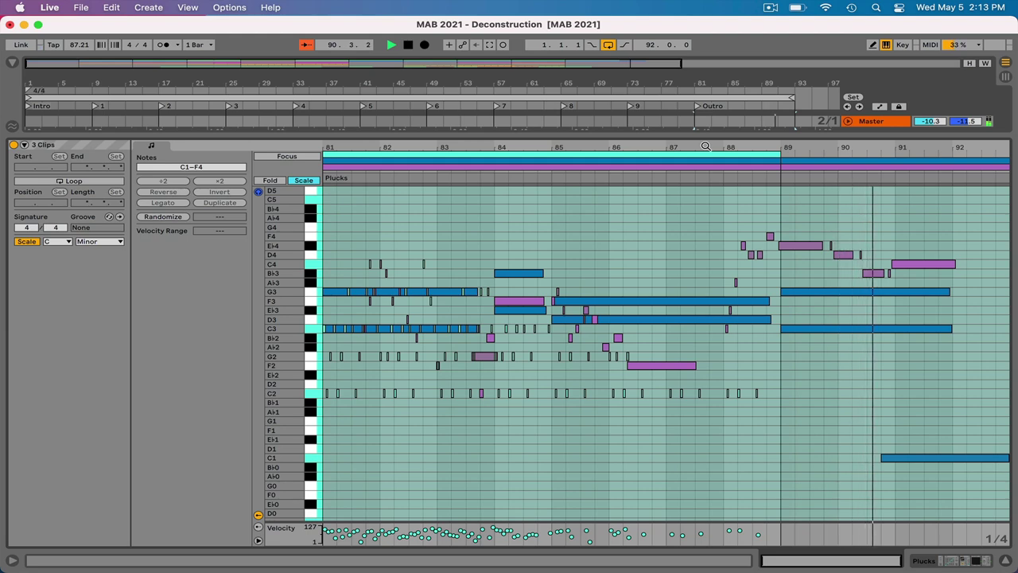
pyautogui.hotkey('shift', 'Tab')
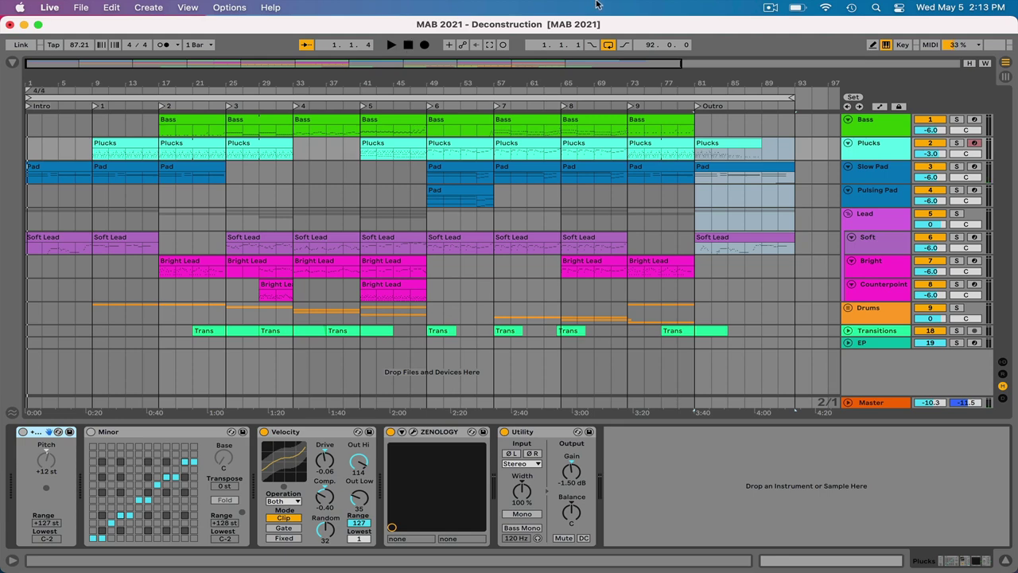
pyautogui.click(769, 12)
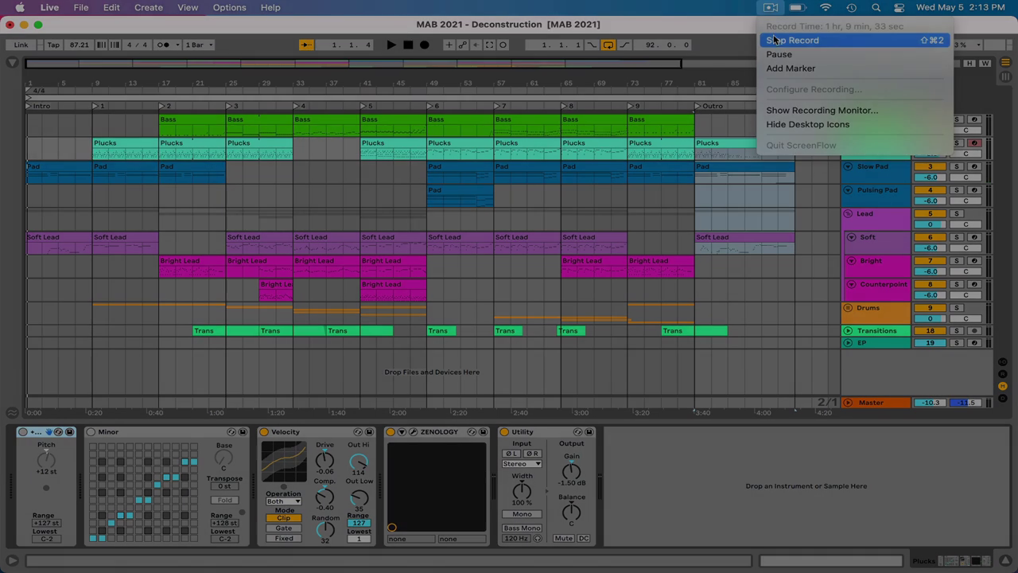